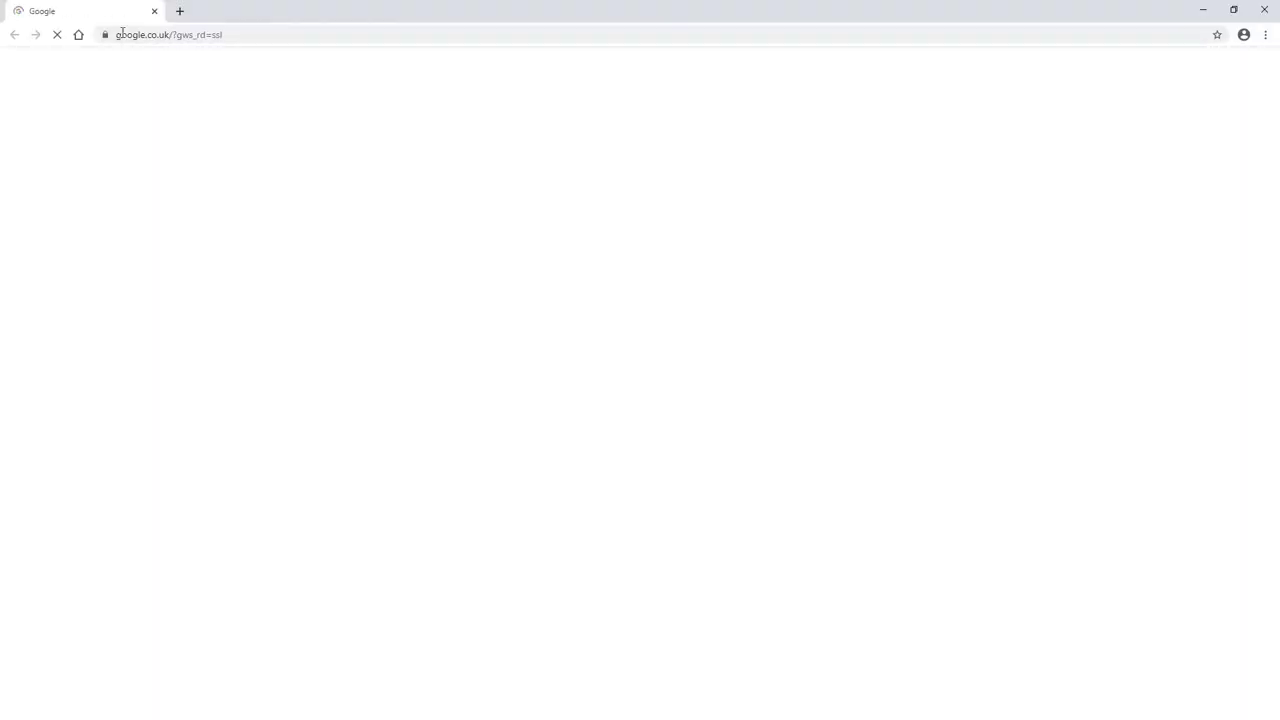
# - Search Google for 'duplicati' and open the duplicati.com result
pyautogui.click(545, 274)
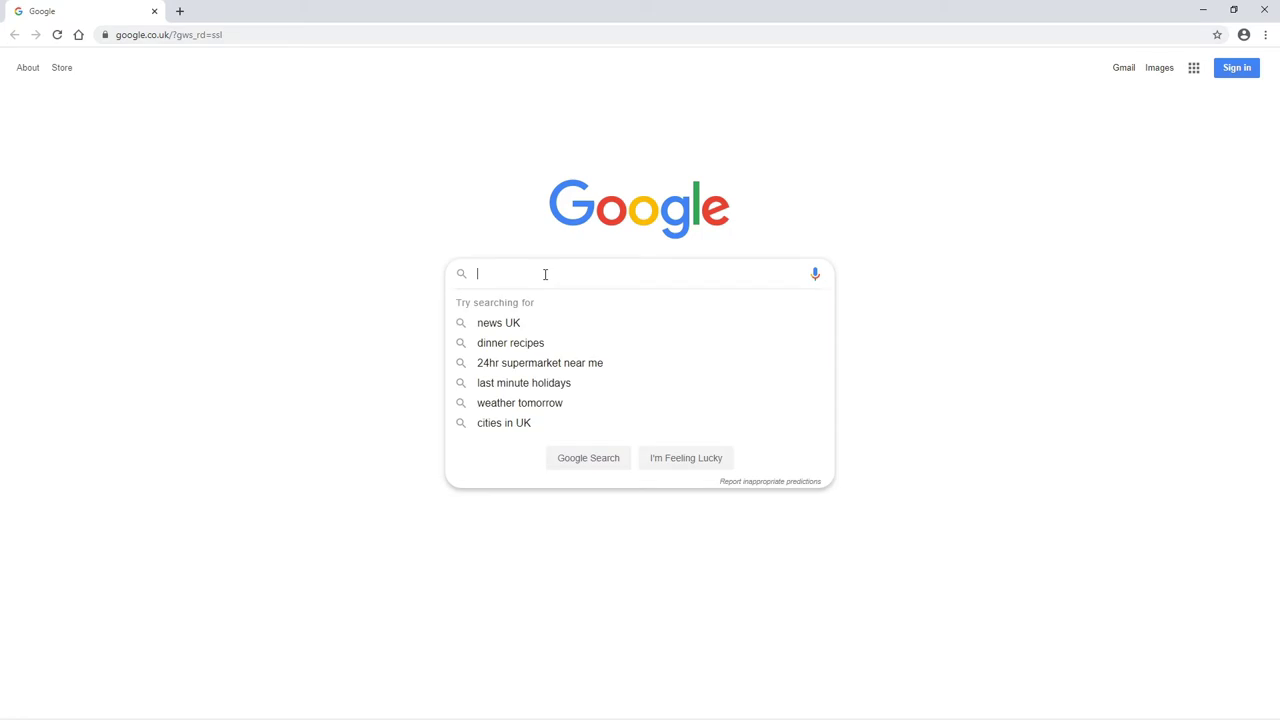
pyautogui.write('dupl')
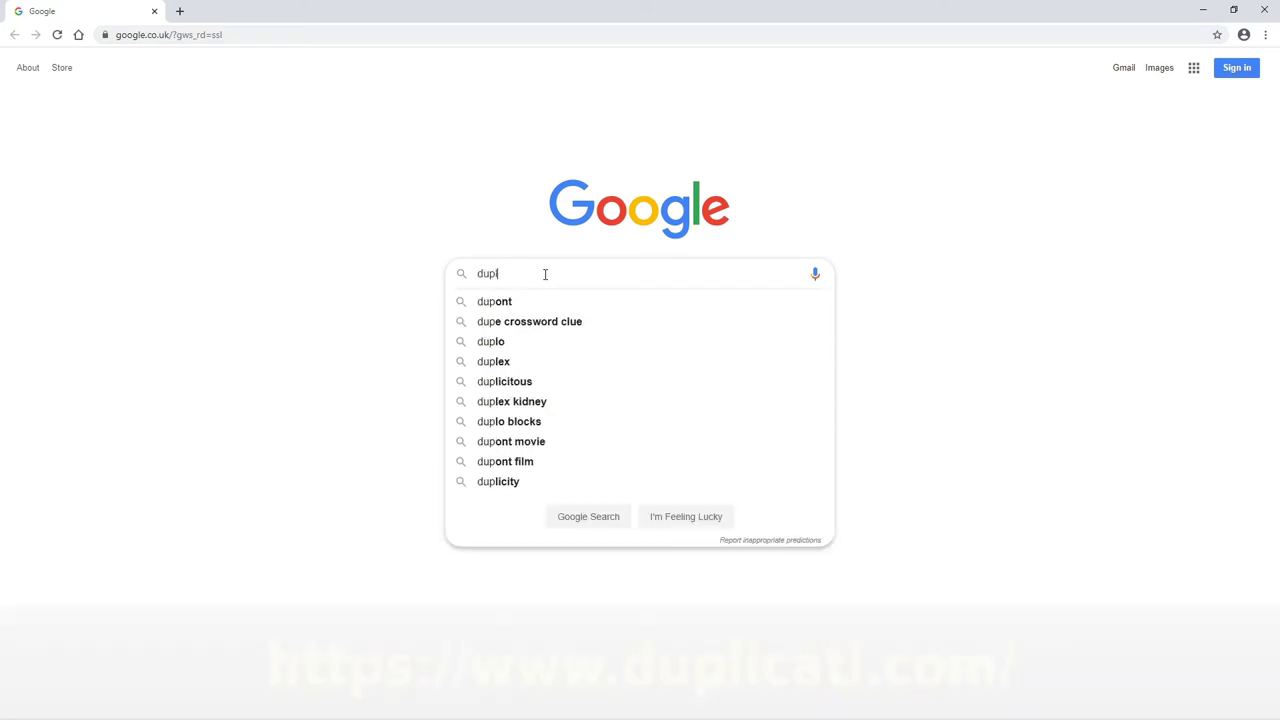
pyautogui.write('icati')
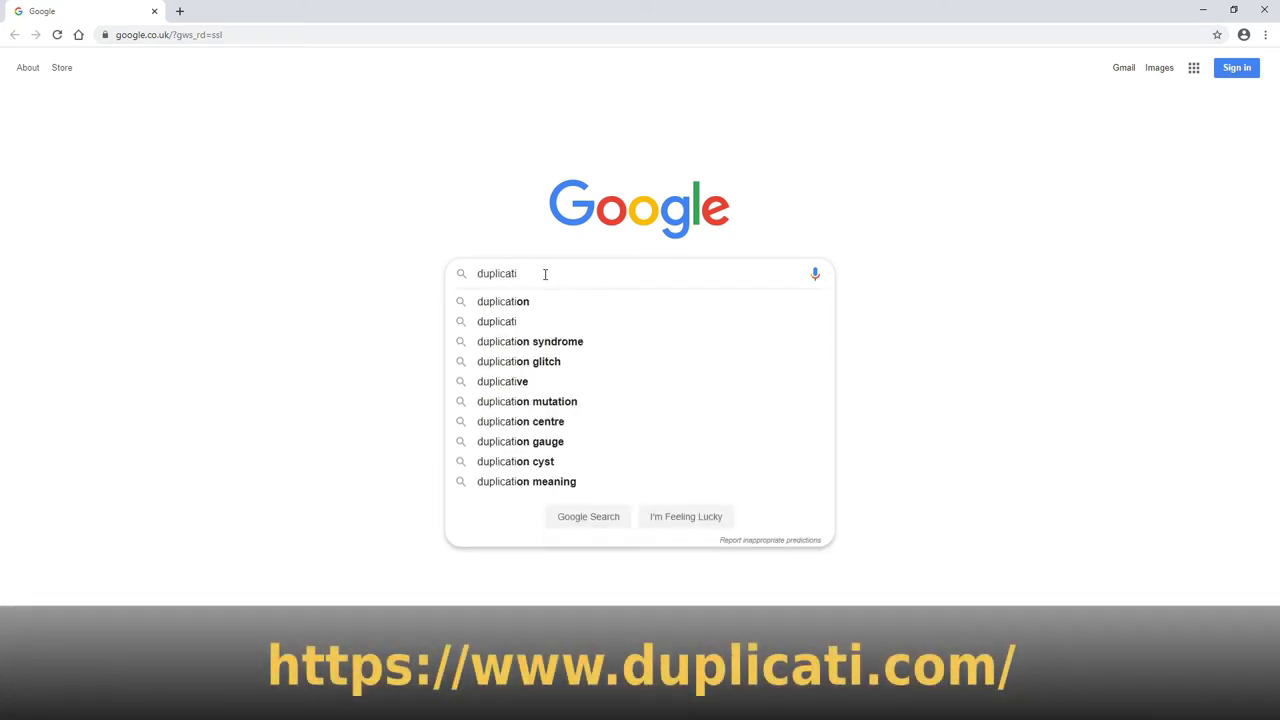
pyautogui.press('Return')
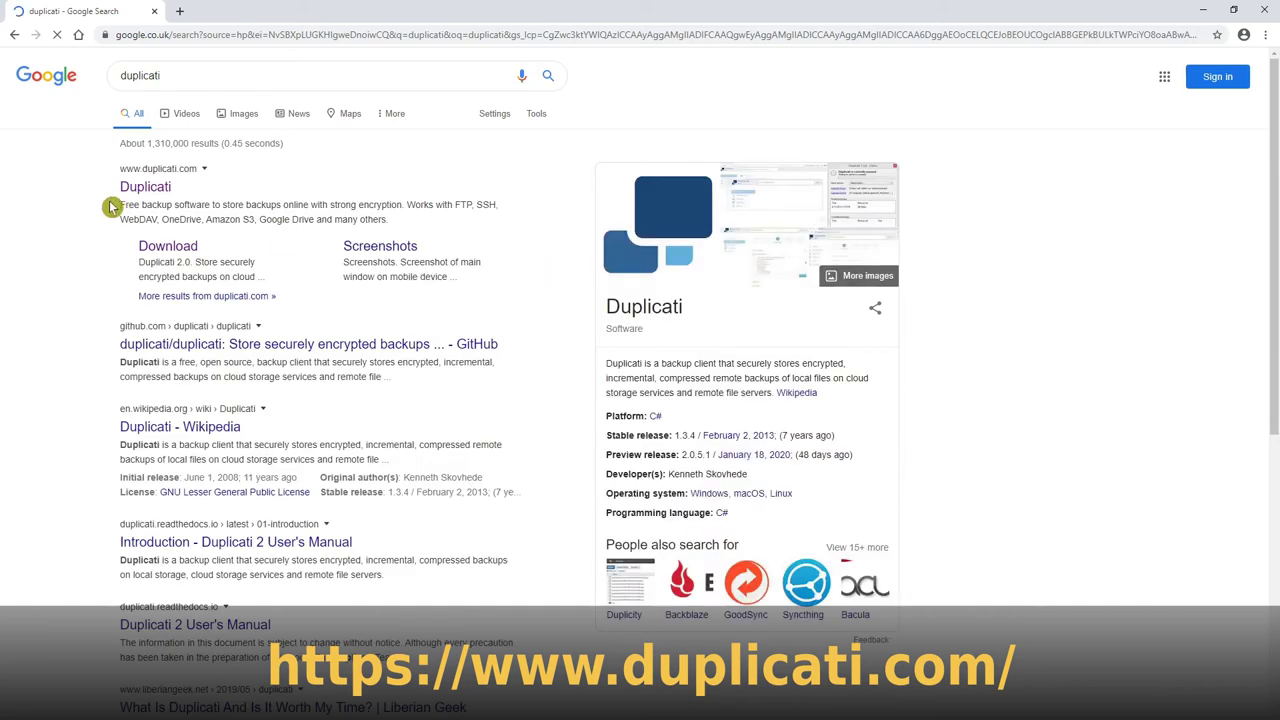
pyautogui.click(139, 189)
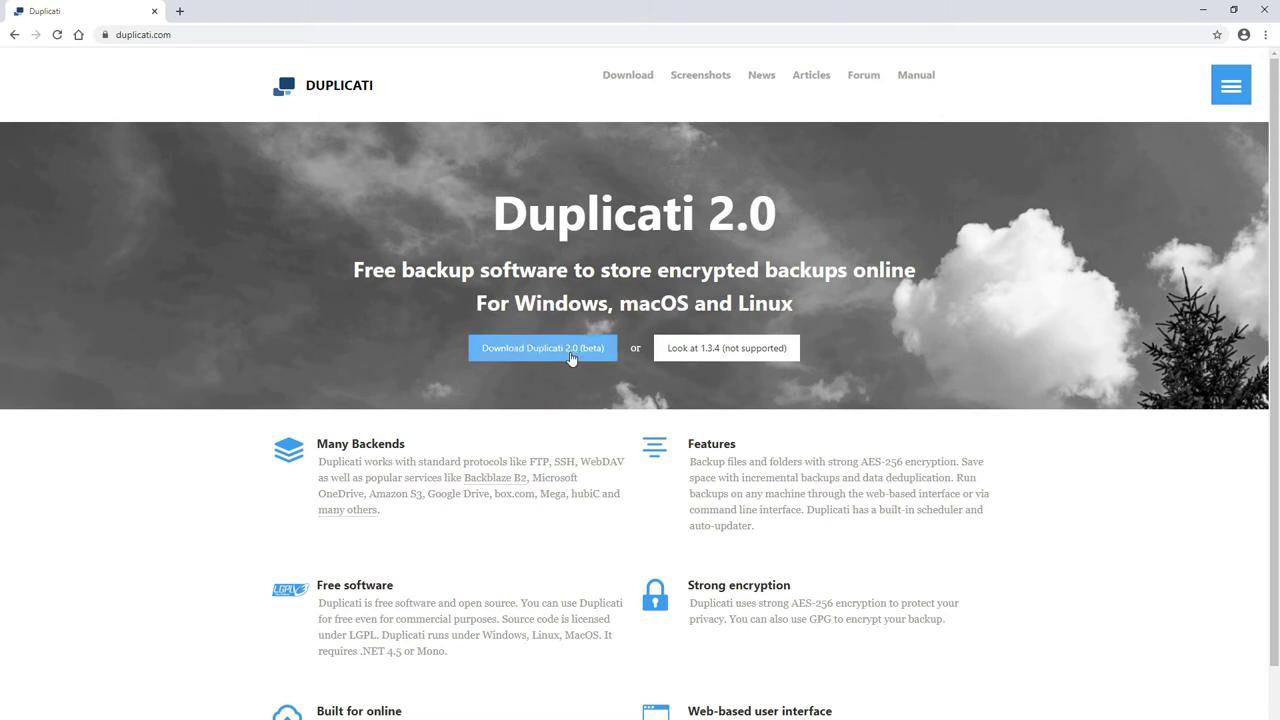
# - Go to the Duplicati 2.0 (beta) download page and start the Windows 2.0.5.1 installer download
pyautogui.click(543, 357)
pyautogui.scroll(-2, 854, 552)
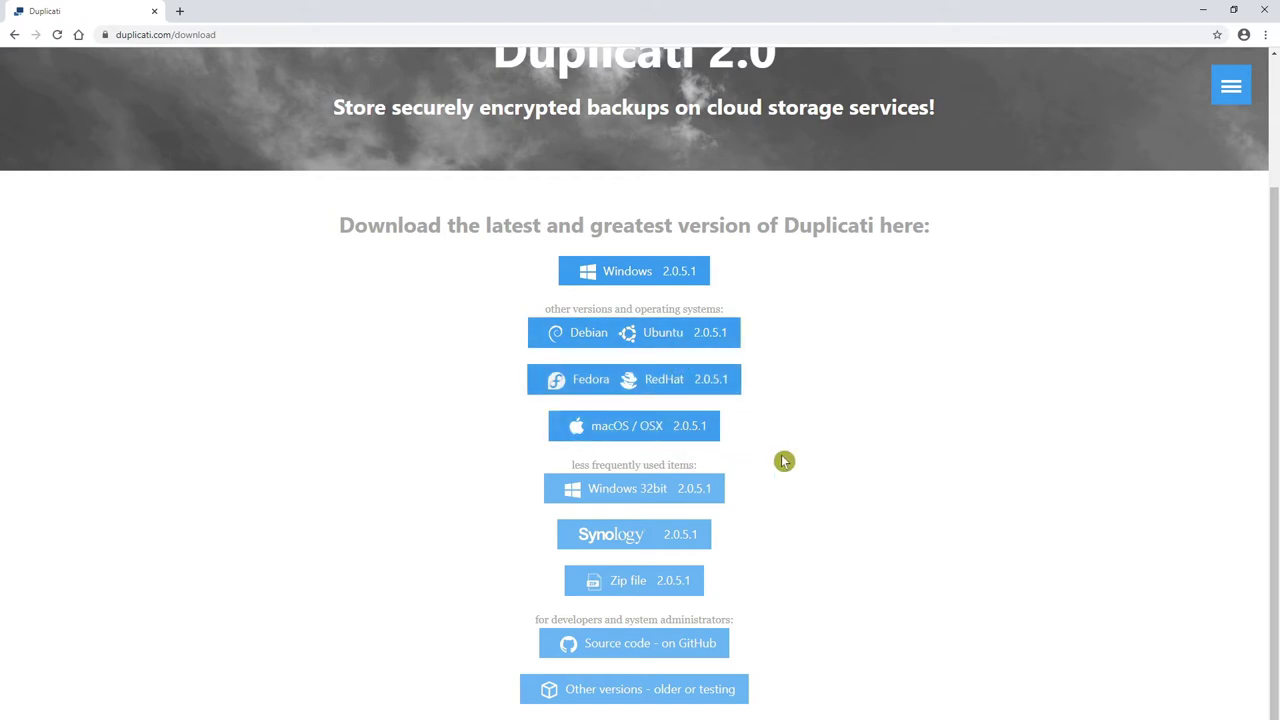
pyautogui.click(622, 277)
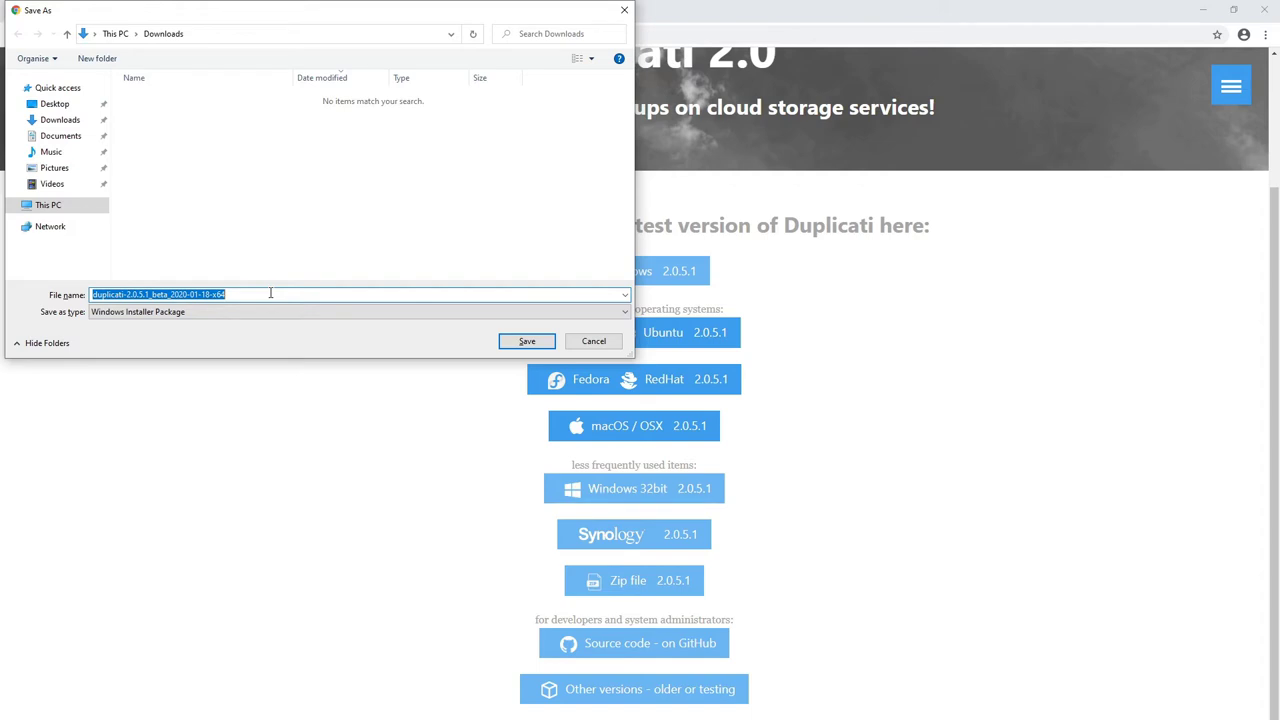
# - Save duplicati-2.0.5.1_beta_2020-01-18-x64 to Downloads, then close Chrome
pyautogui.click(291, 294)
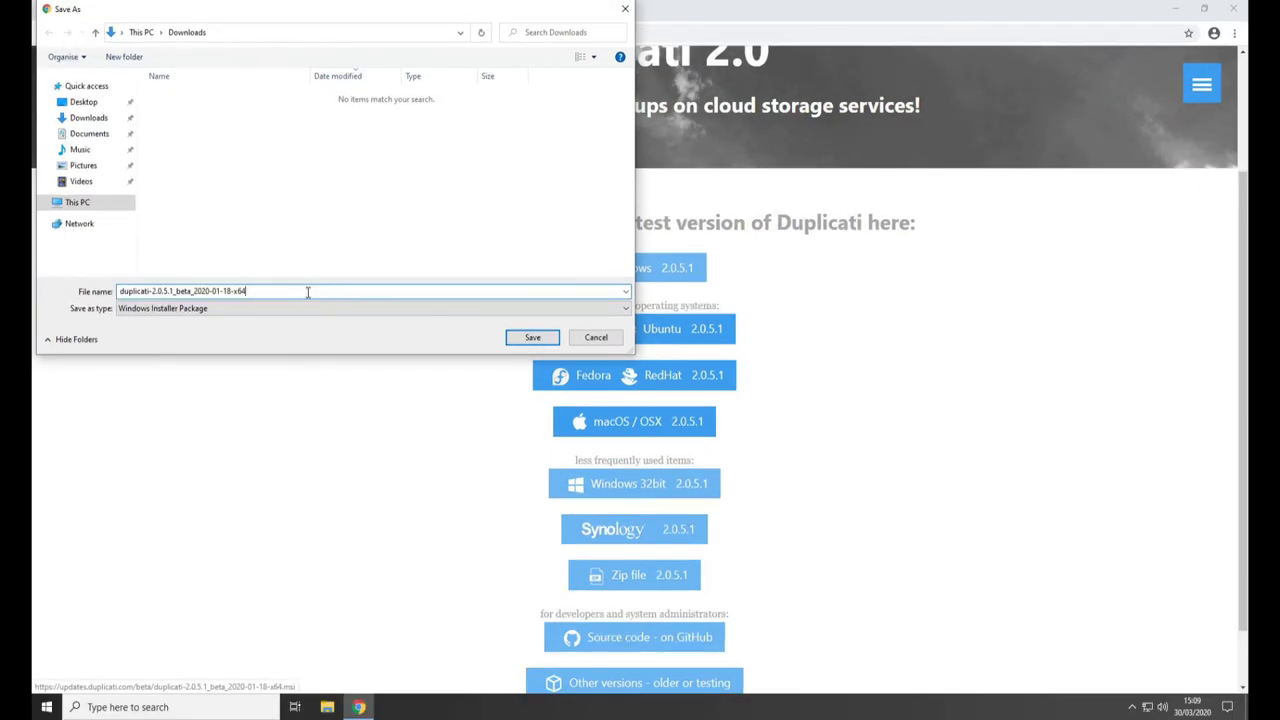
pyautogui.click(533, 340)
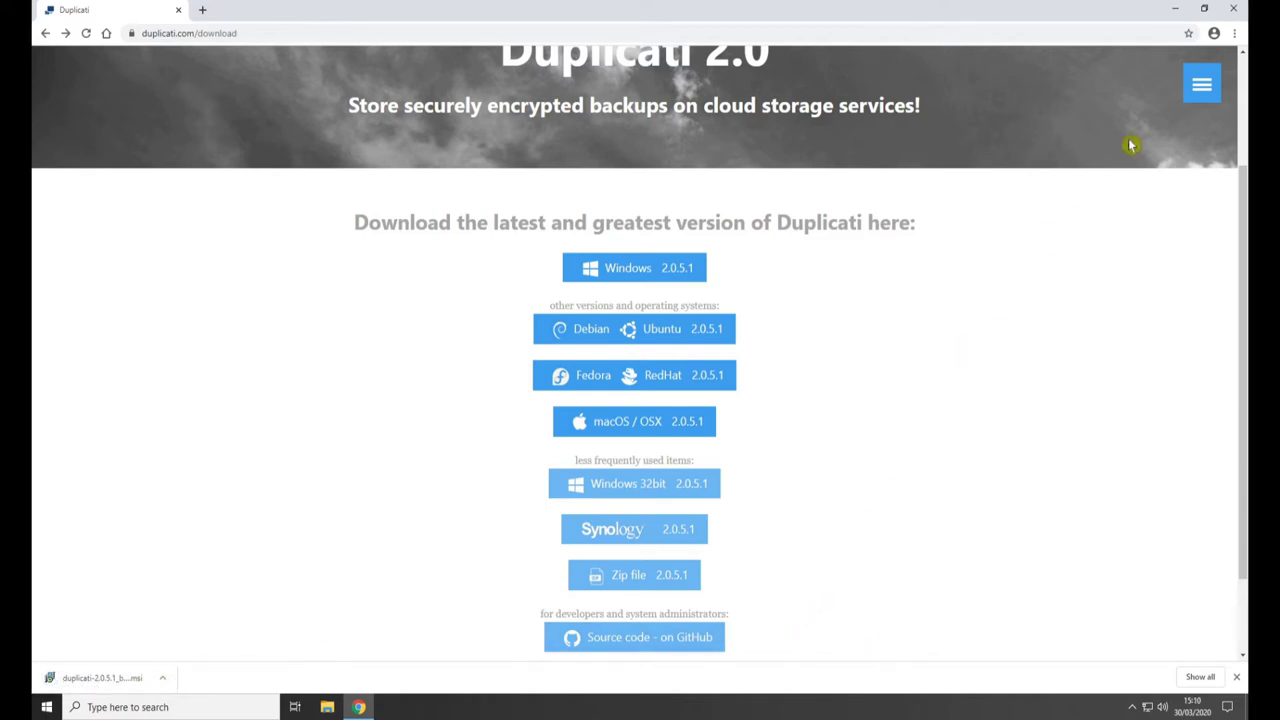
pyautogui.click(1237, 12)
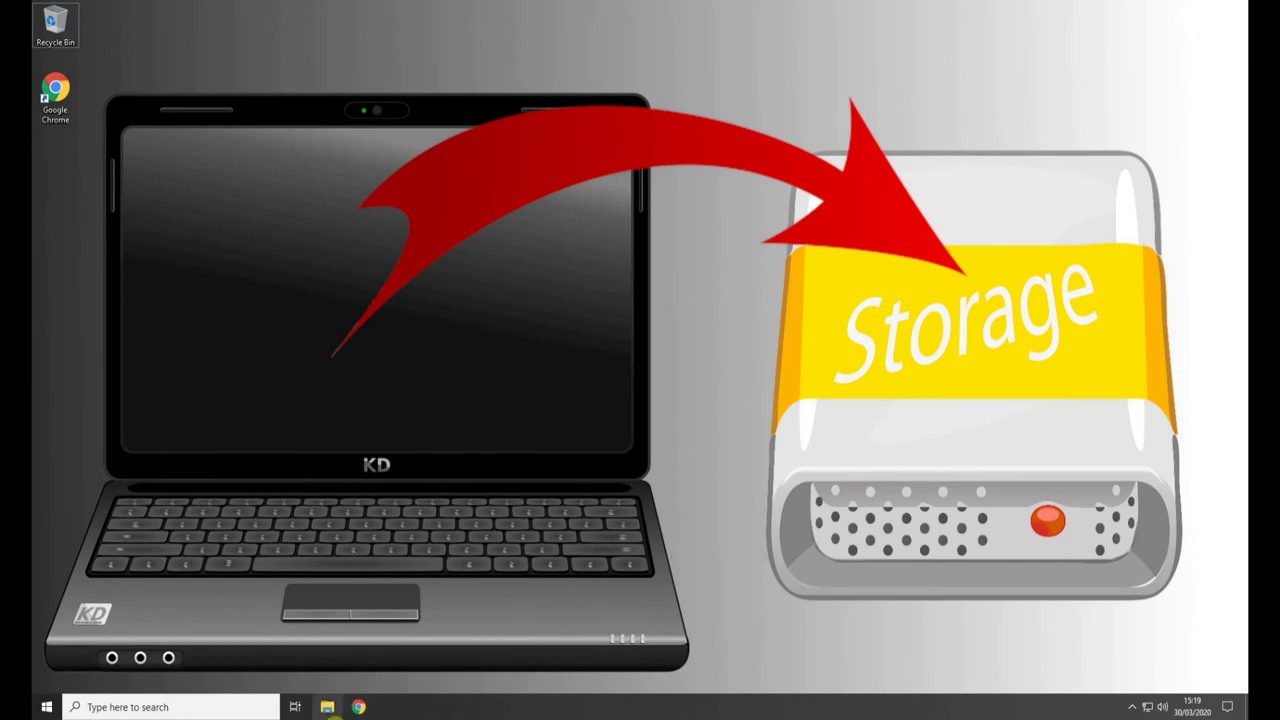
# - In File Explorer's Downloads folder, run the downloaded Duplicati installer
pyautogui.press('super+e')
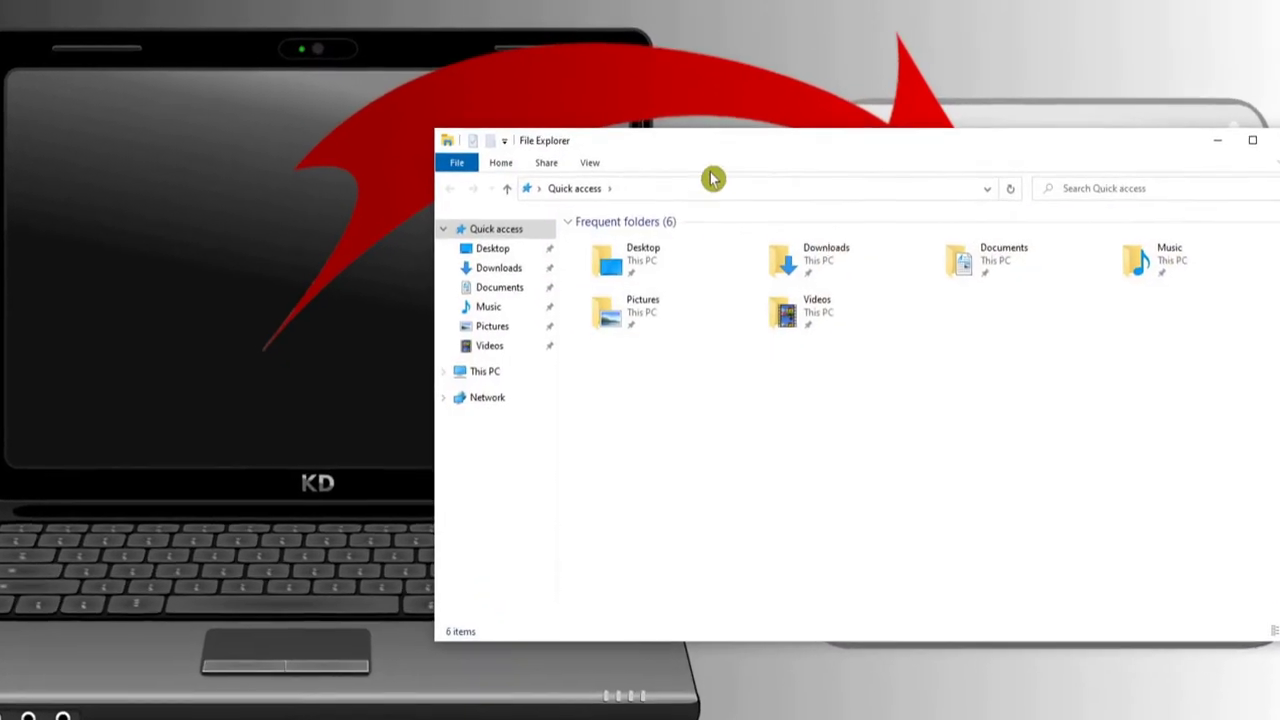
pyautogui.moveTo(700, 83); pyautogui.dragTo(406, 40)
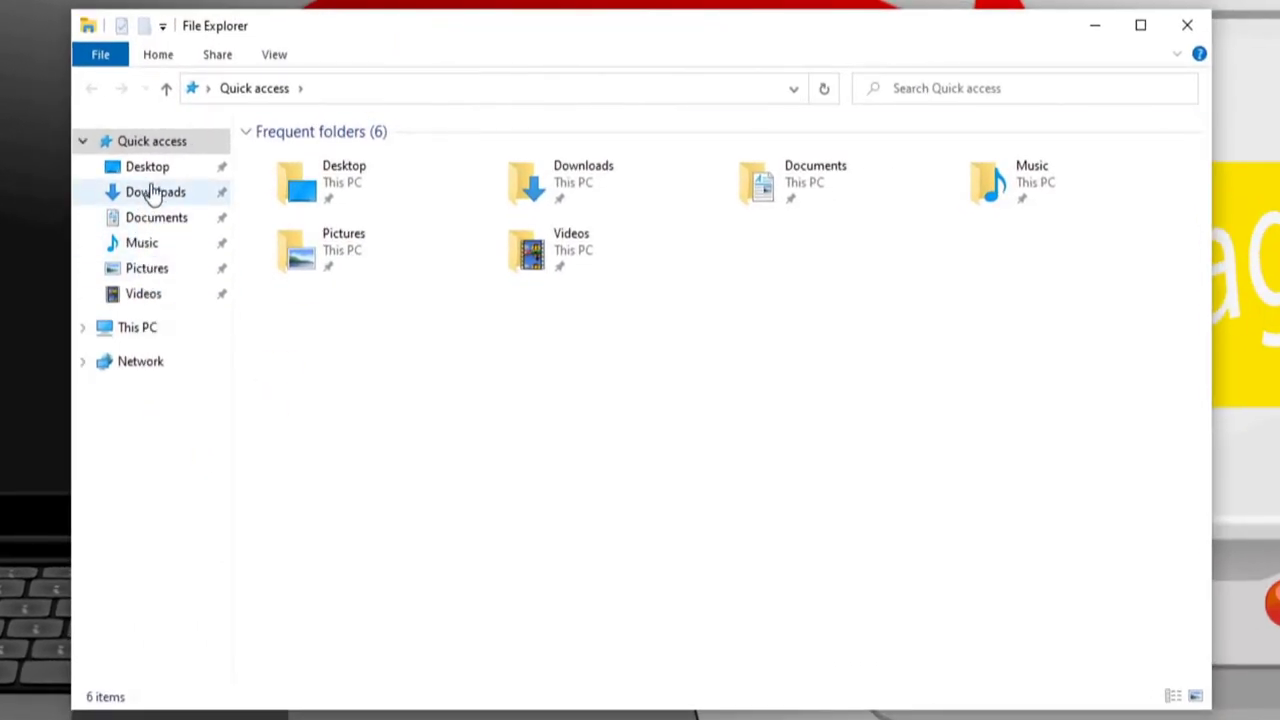
pyautogui.click(152, 191)
pyautogui.click(322, 168)
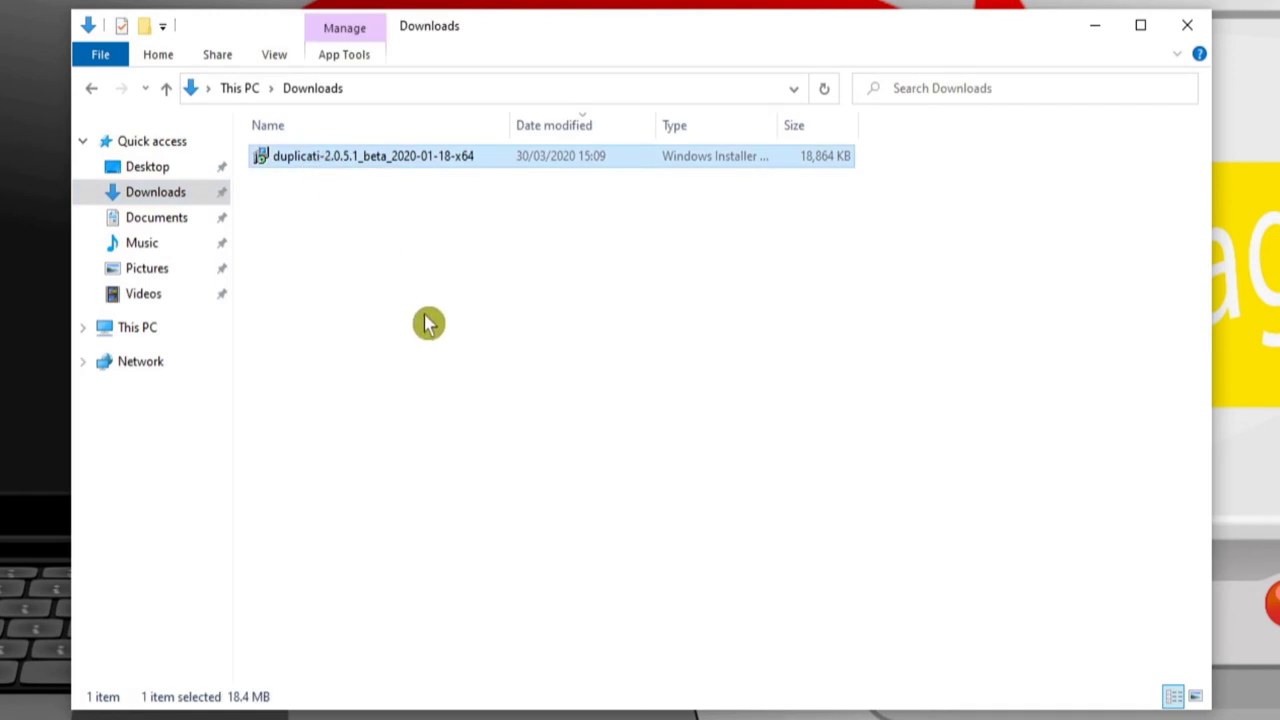
pyautogui.doubleClick(300, 166)
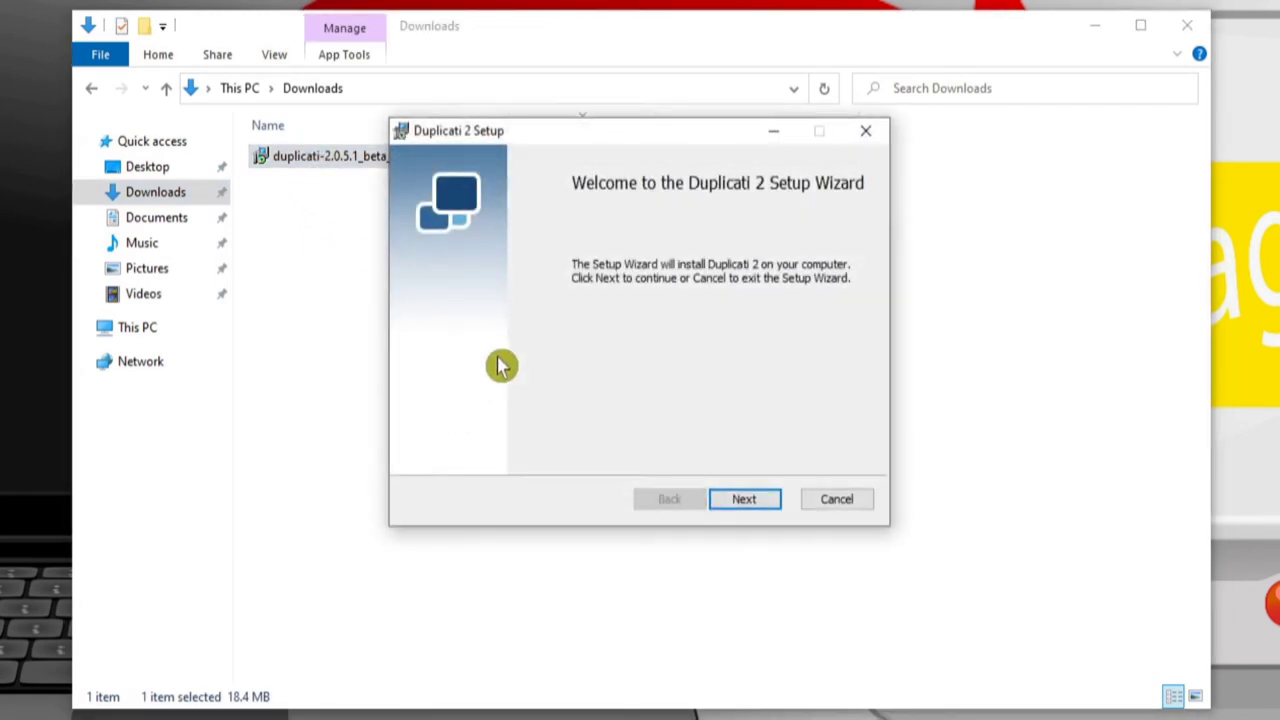
# - Install Duplicati 2 with default features, license accepted and 'Launch Duplicati now' unticked
pyautogui.click(1190, 26)
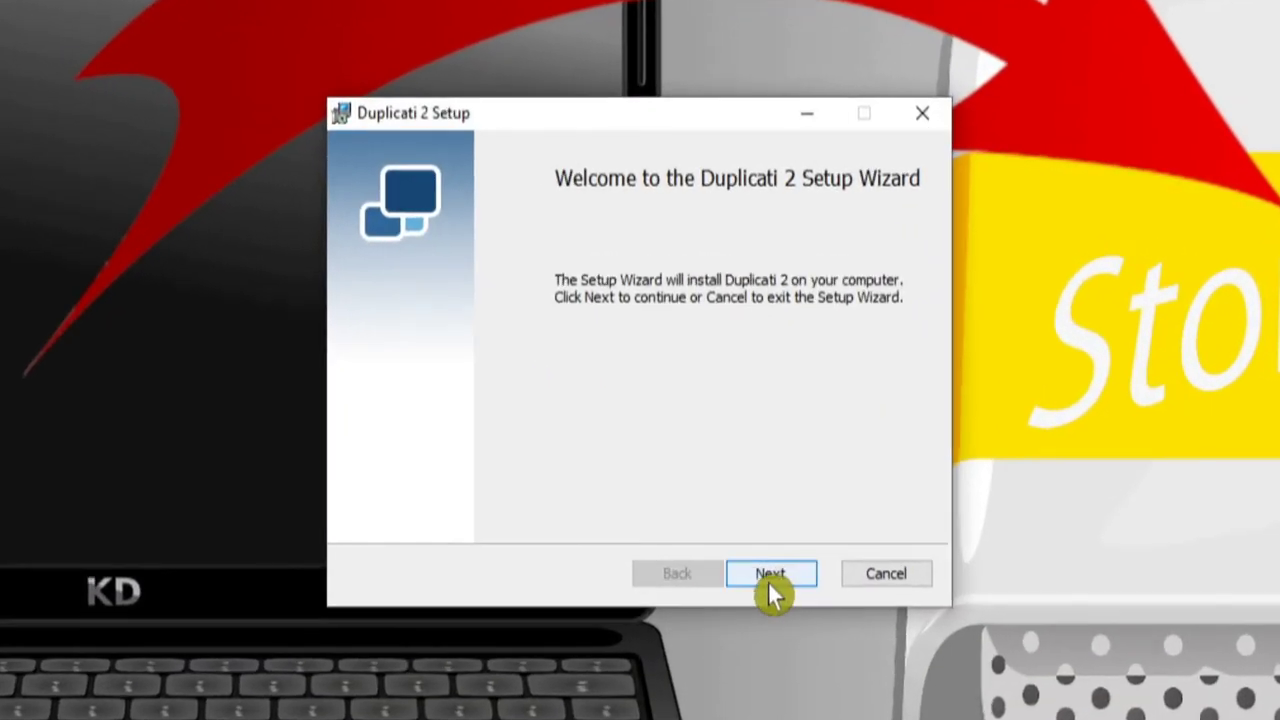
pyautogui.click(751, 518)
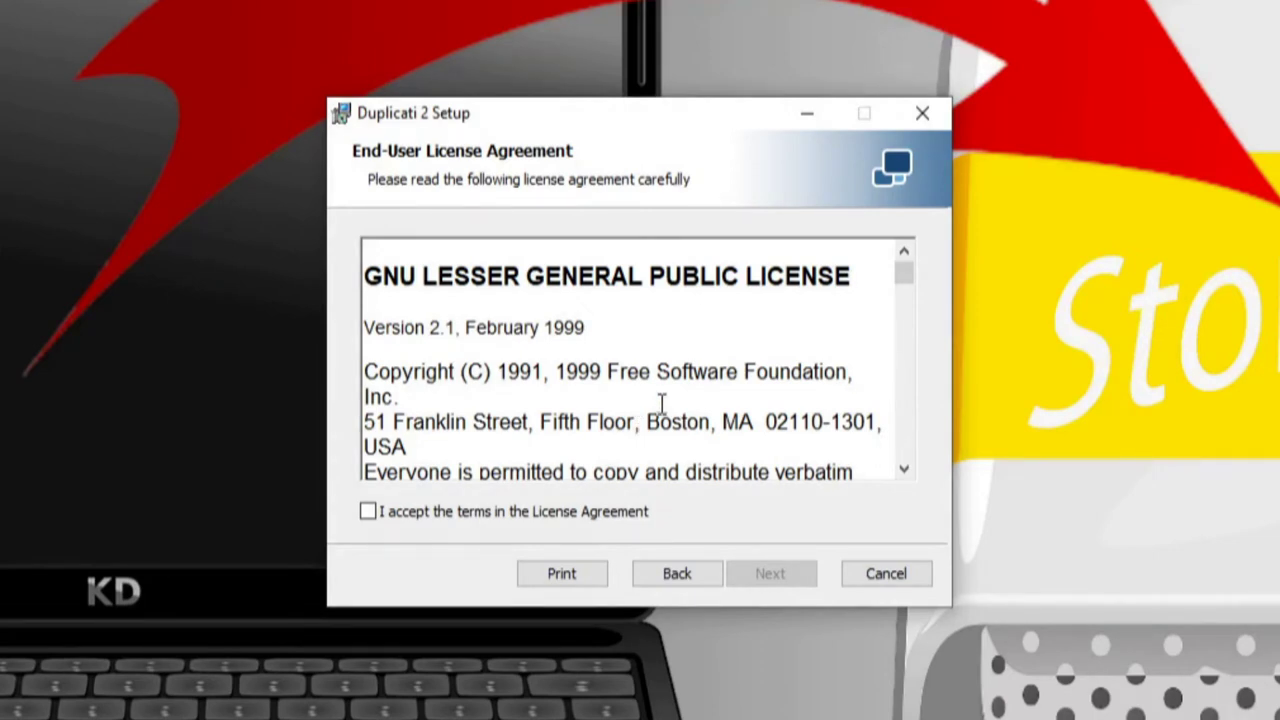
pyautogui.click(378, 514)
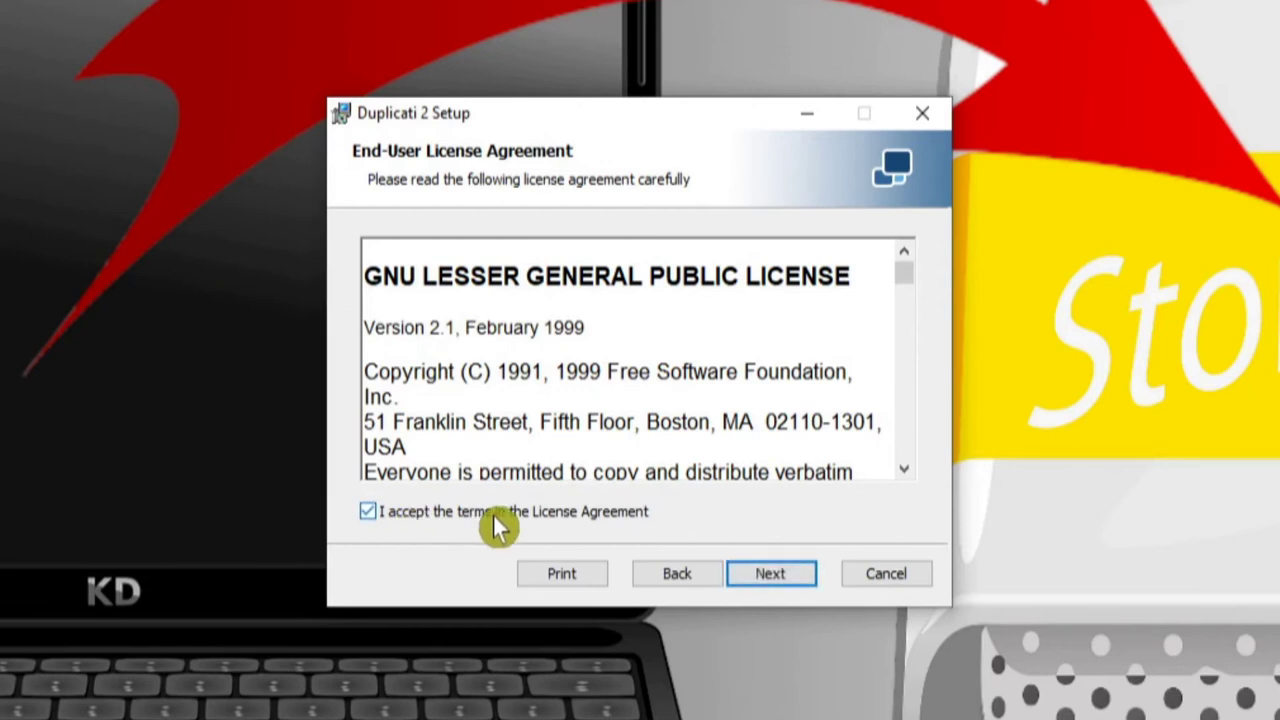
pyautogui.click(785, 578)
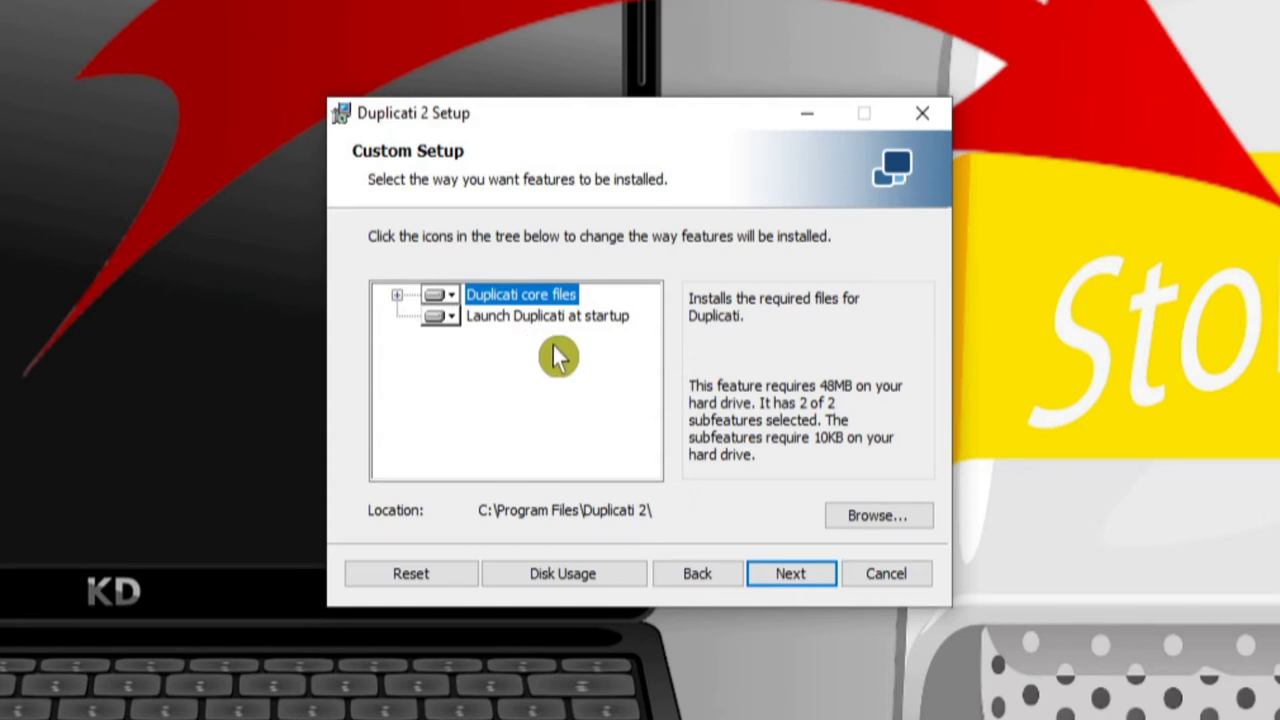
pyautogui.click(801, 579)
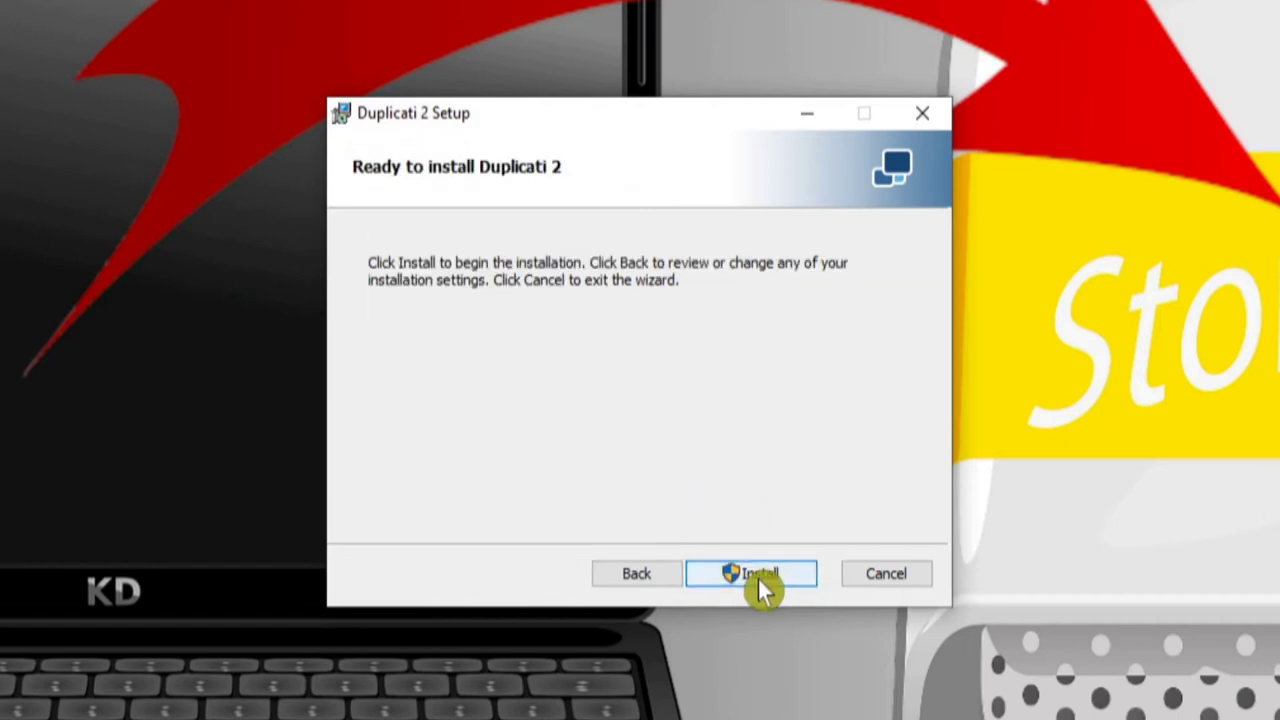
pyautogui.click(764, 580)
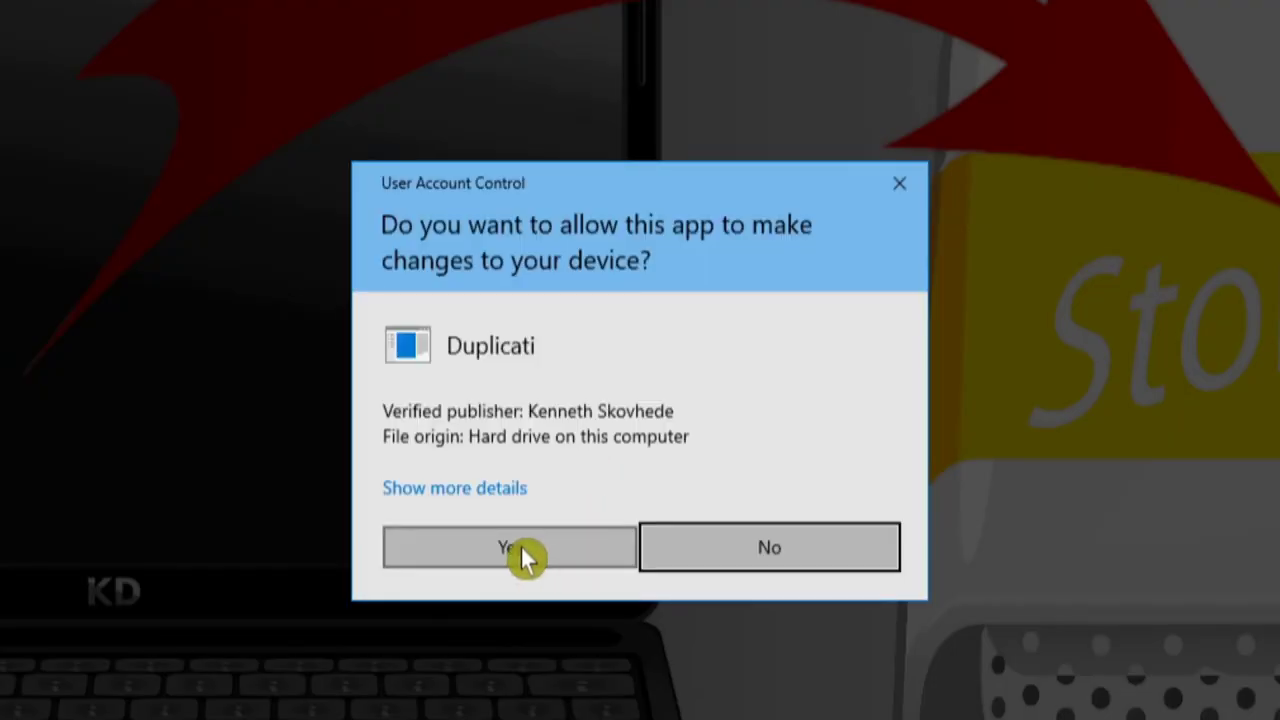
pyautogui.click(523, 551)
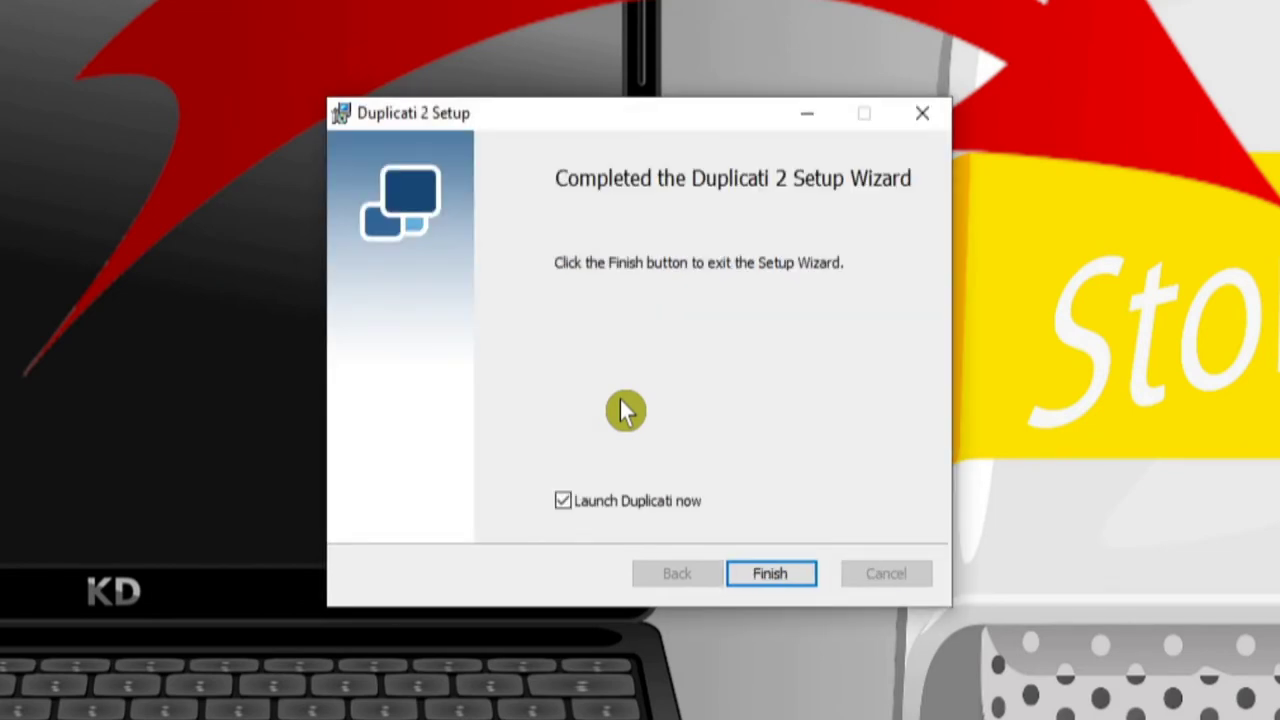
pyautogui.click(588, 504)
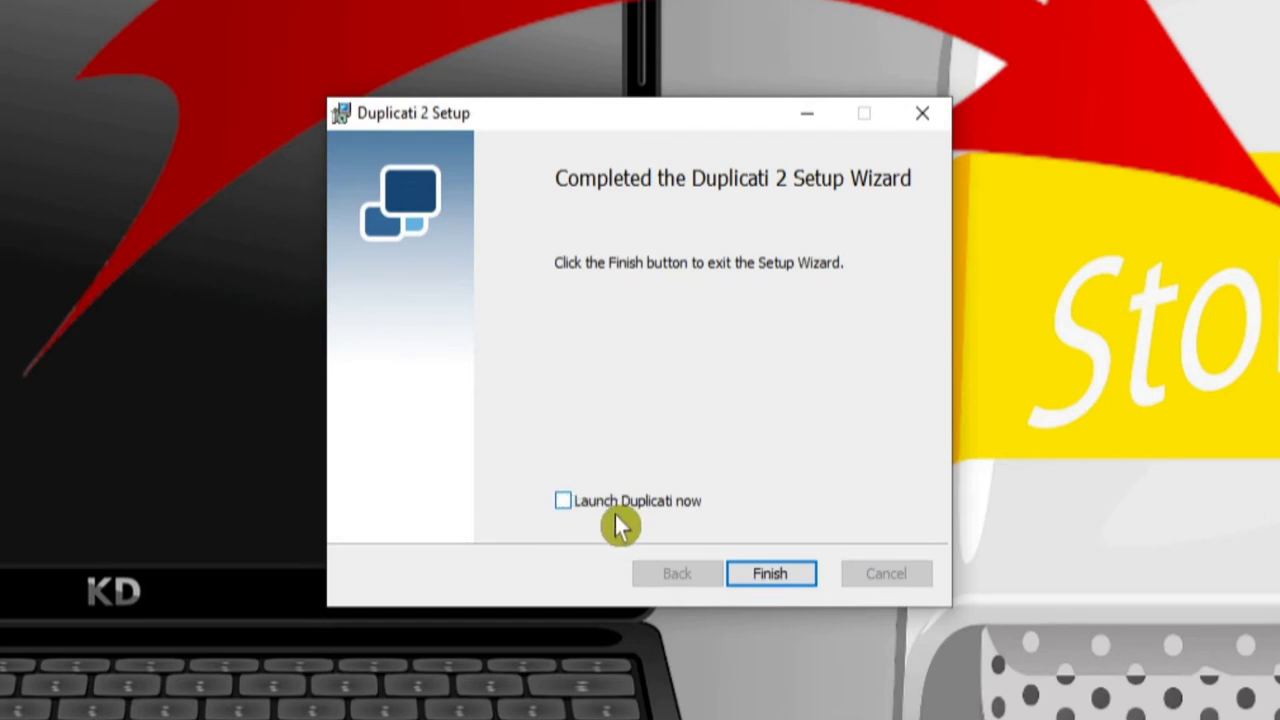
pyautogui.click(788, 583)
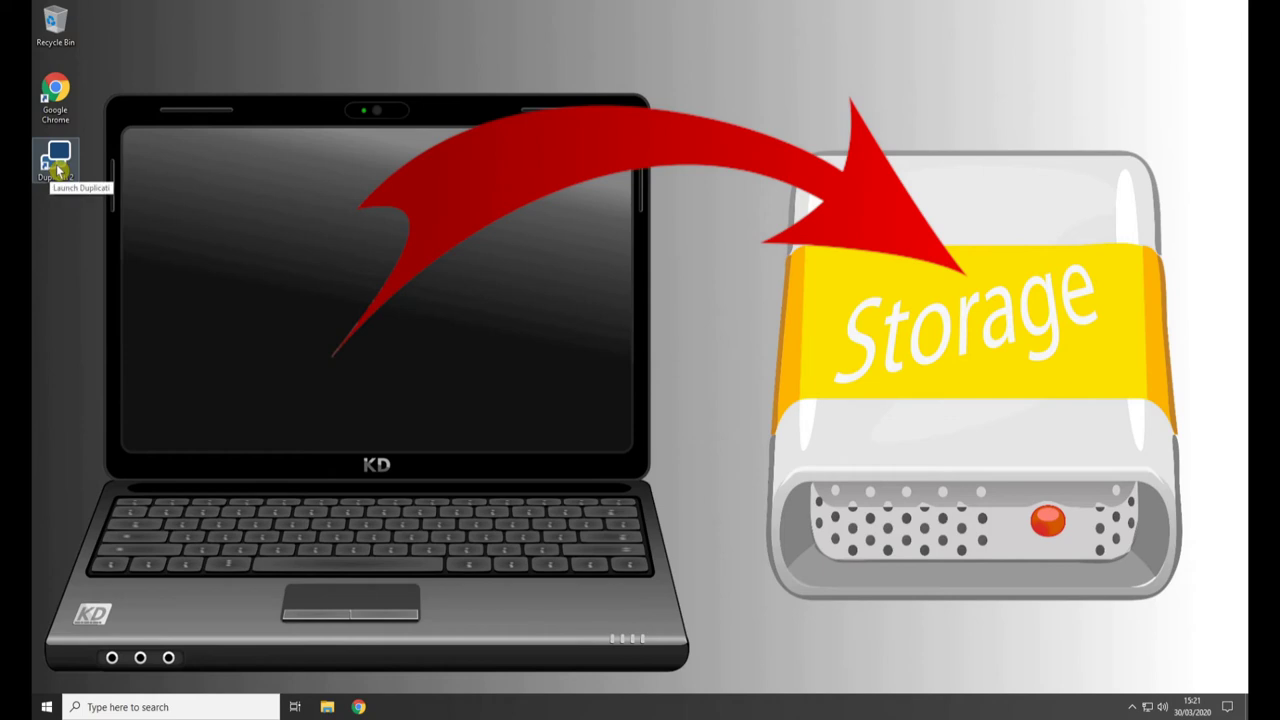
# - Launch Duplicati from its desktop icon and answer Yes to set a password at first run
pyautogui.doubleClick(58, 172)
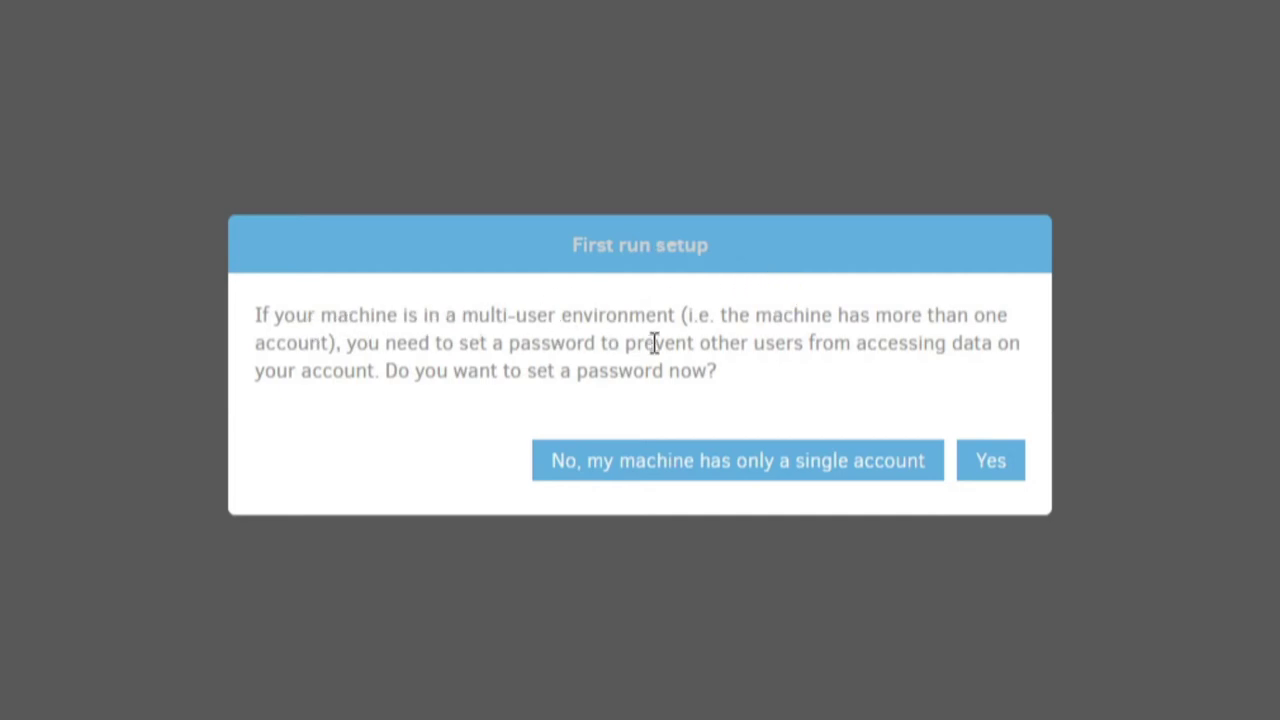
pyautogui.click(914, 380)
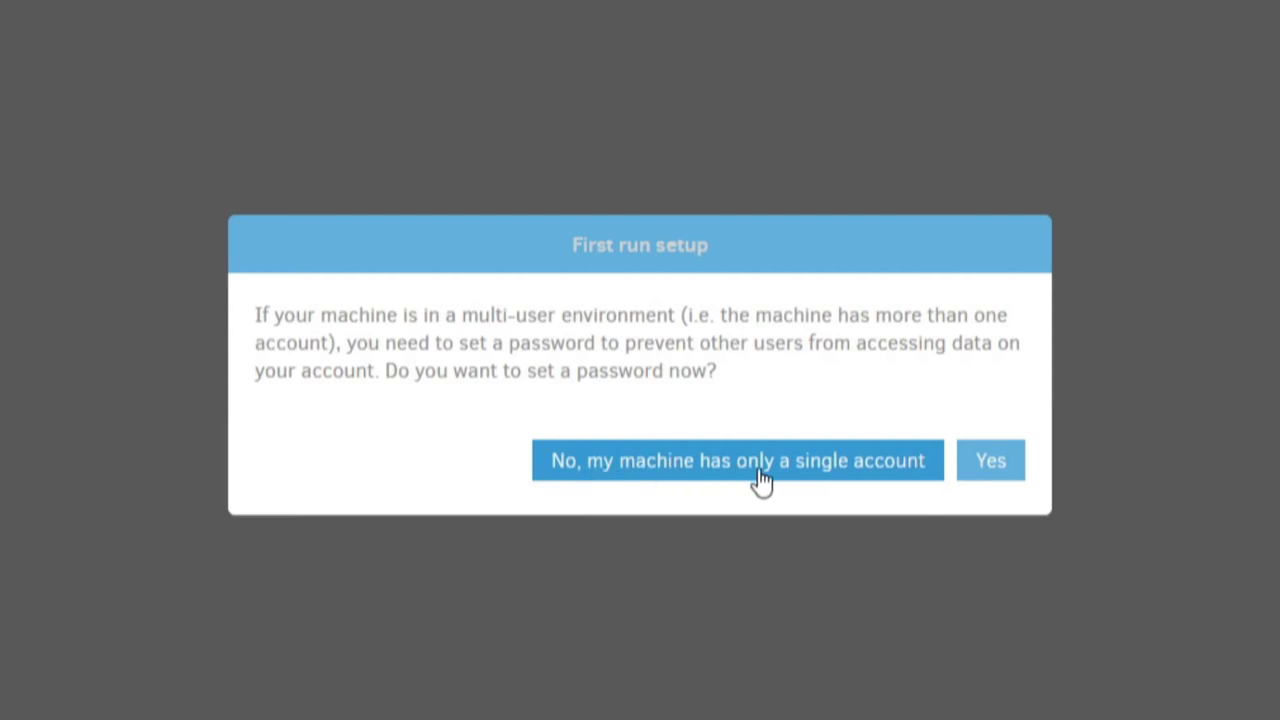
pyautogui.click(990, 470)
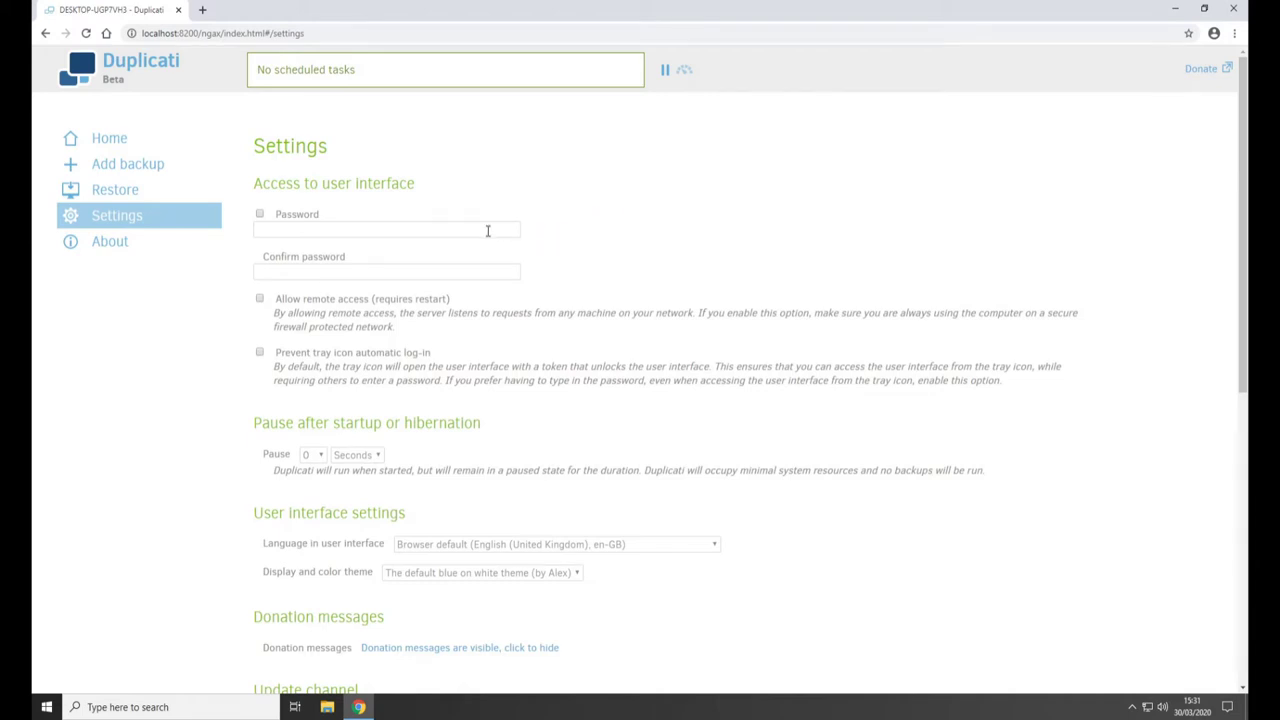
# - Enable interface password protection and enter the password in both password fields
pyautogui.click(261, 216)
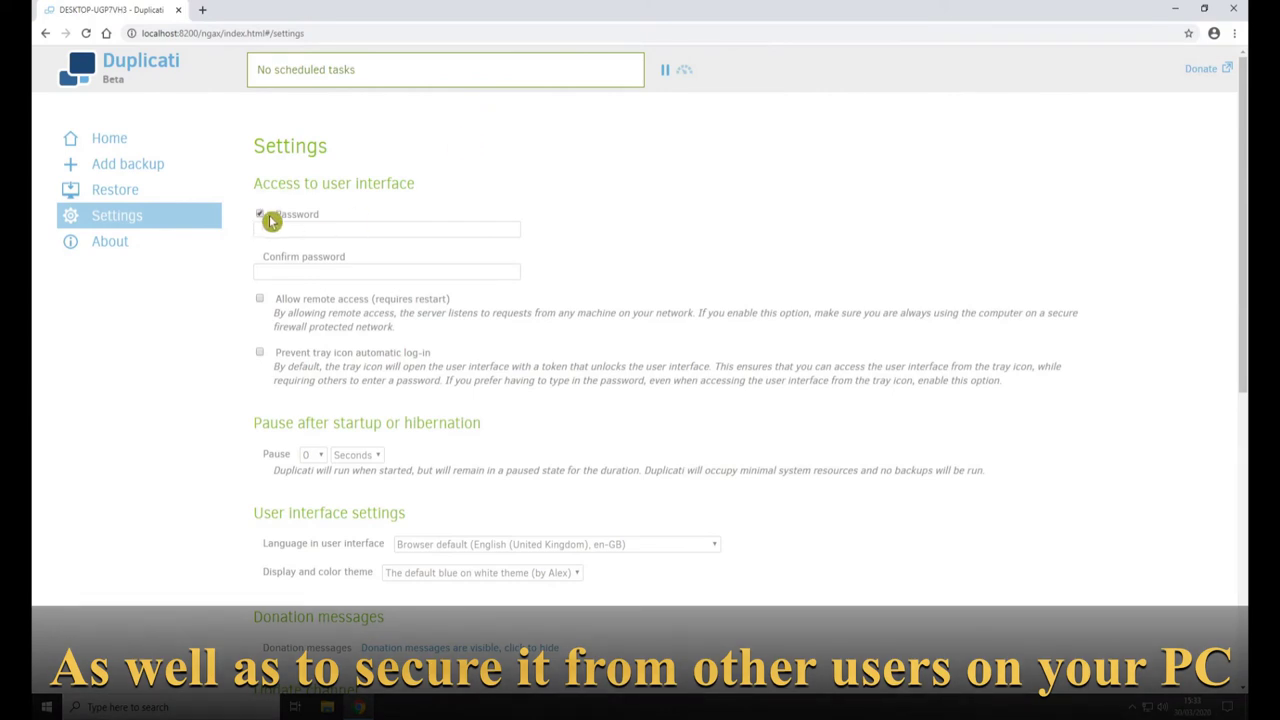
pyautogui.click(300, 229)
pyautogui.write('•••••••')
pyautogui.press('Tab')
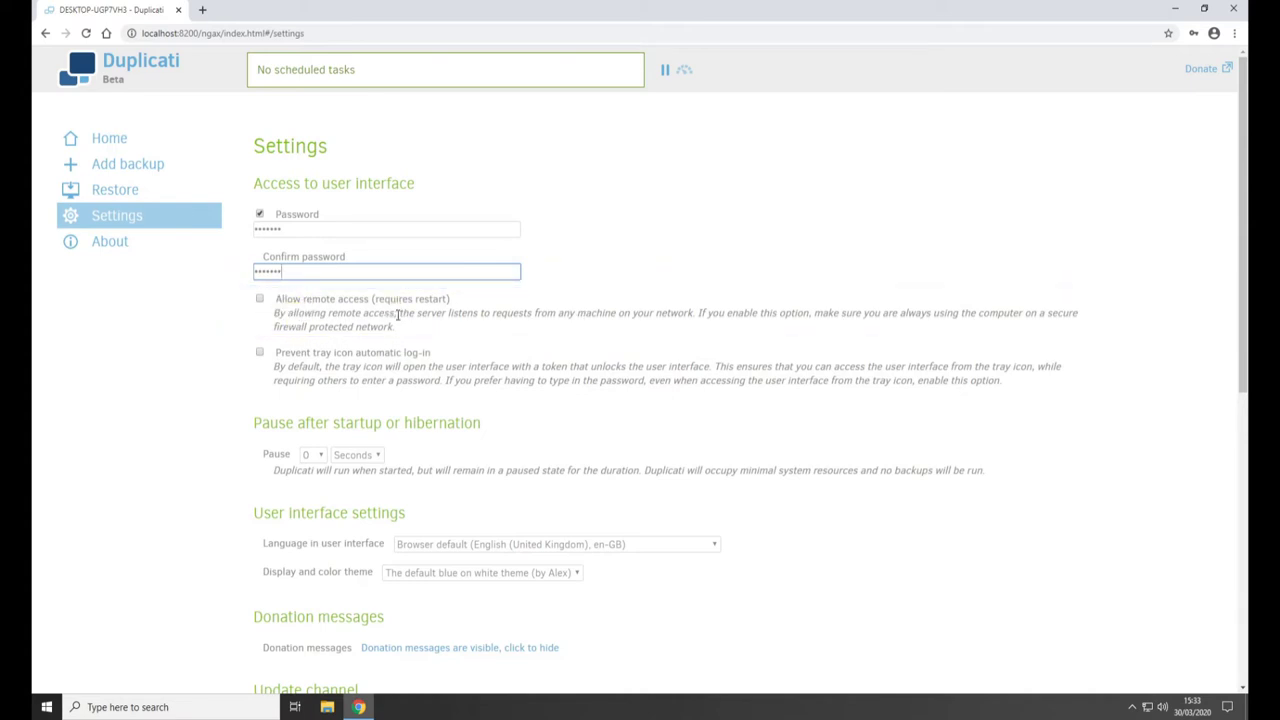
pyautogui.scroll(-1, 403, 340)
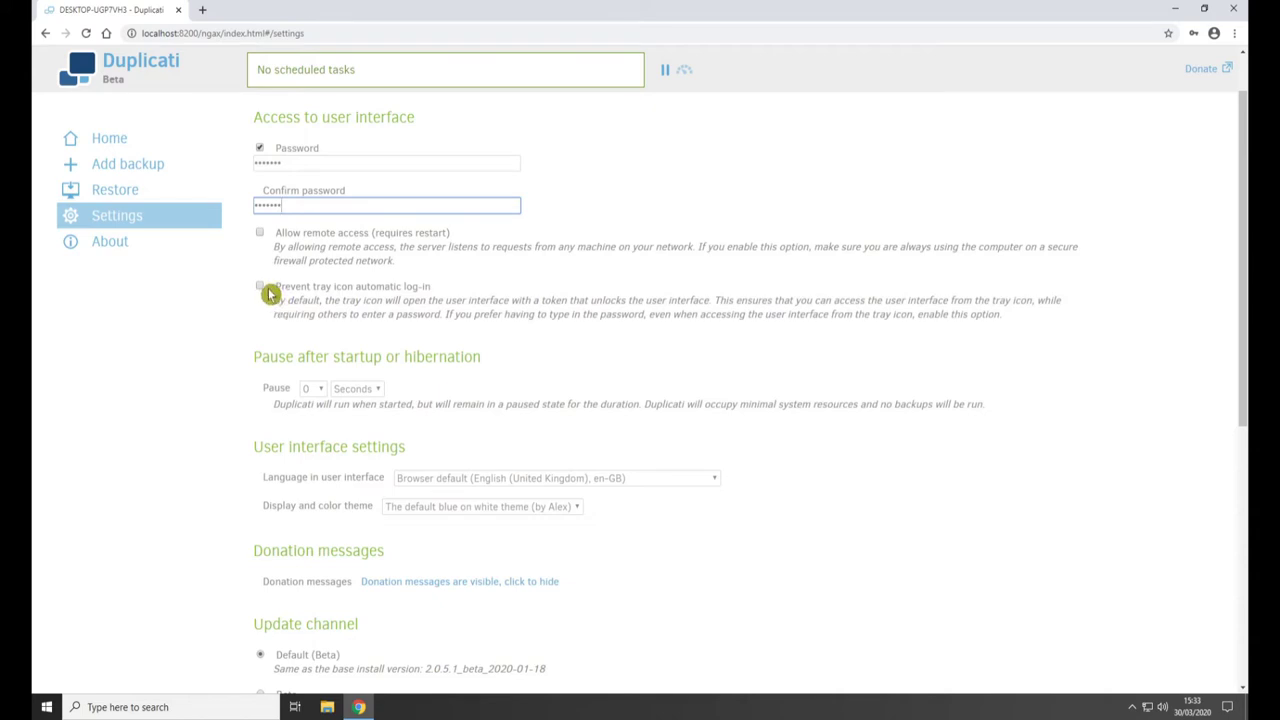
pyautogui.click(325, 342)
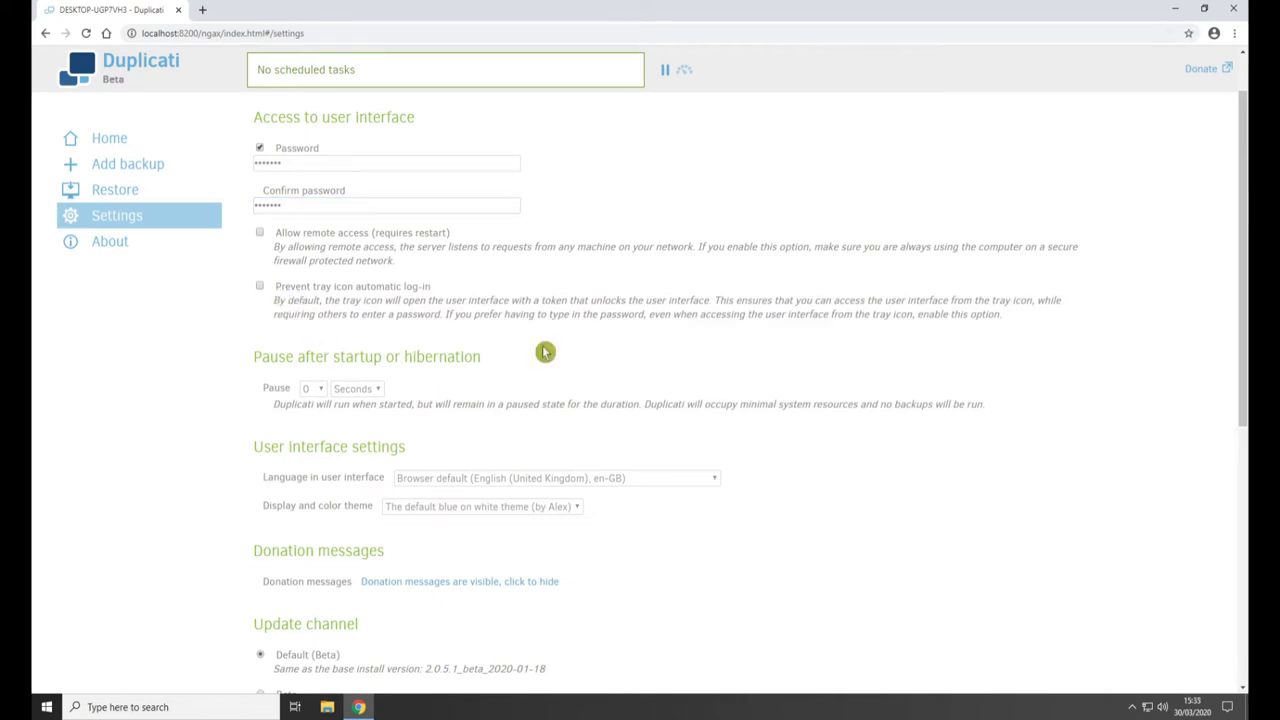
# - Set the pause after startup to 0 and review the interface language options
pyautogui.click(325, 395)
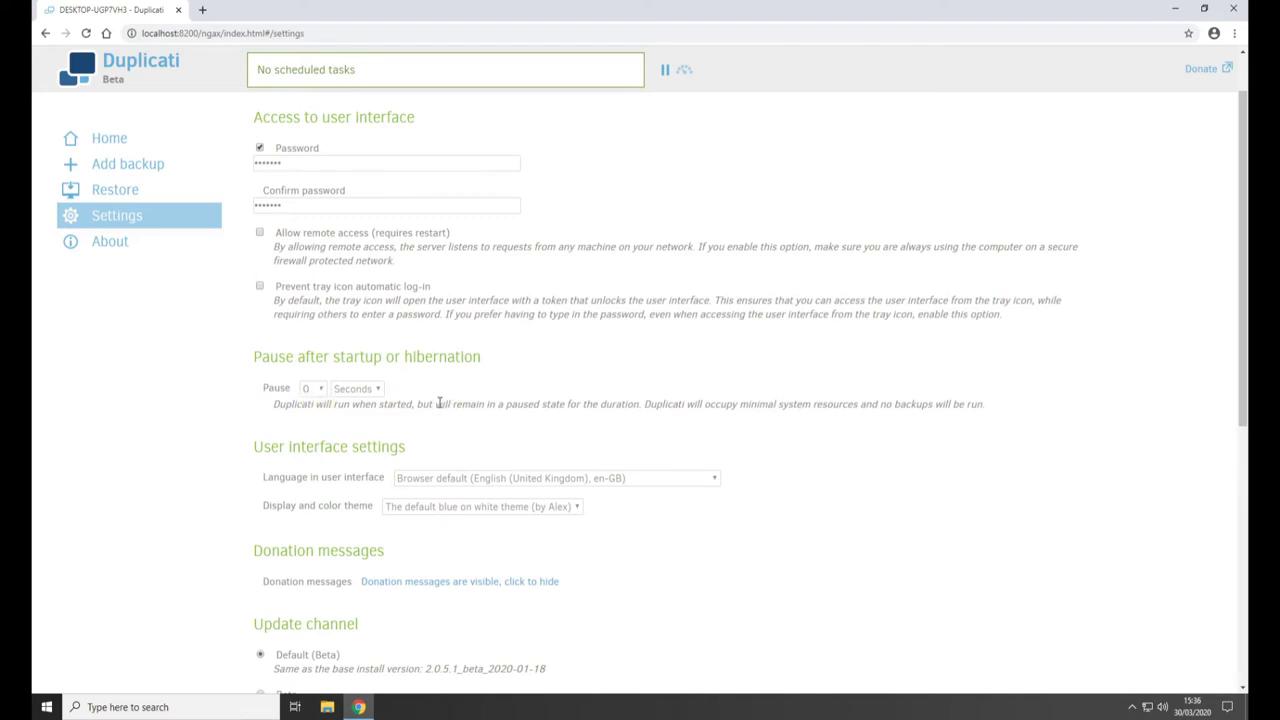
pyautogui.scroll(-1, 445, 400)
pyautogui.scroll(-1, 386, 480)
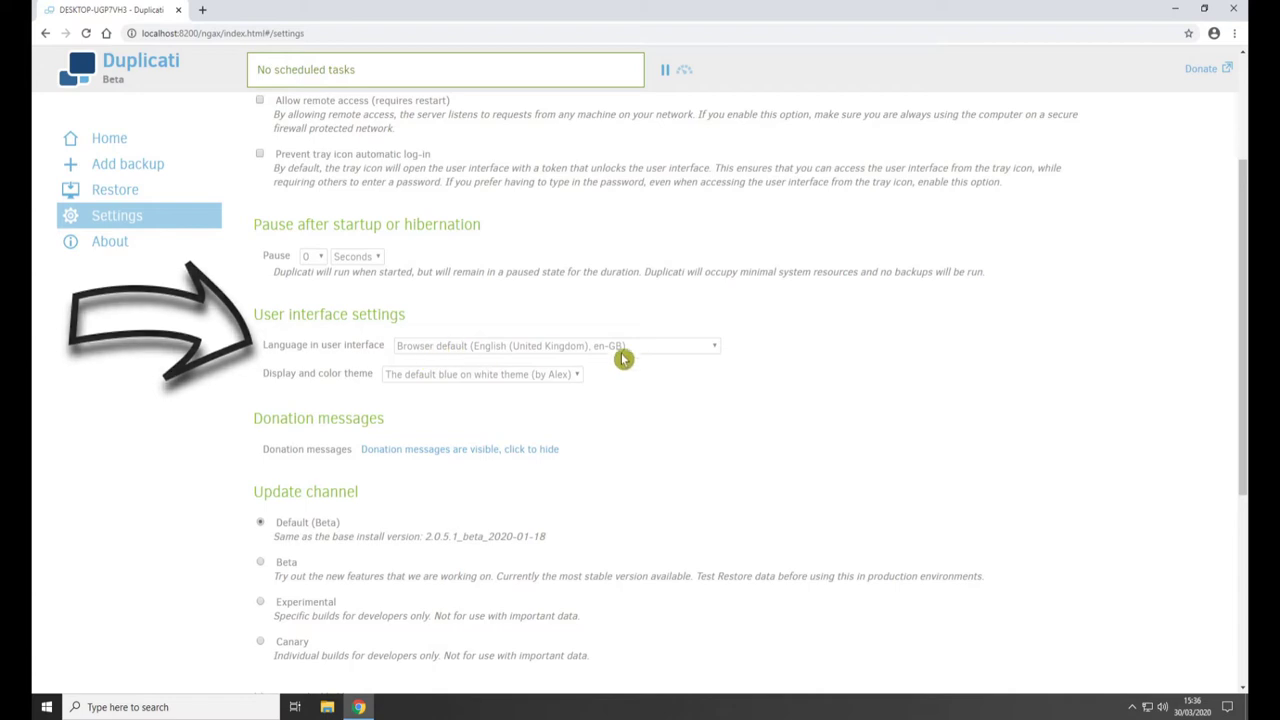
pyautogui.click(697, 346)
pyautogui.click(697, 359)
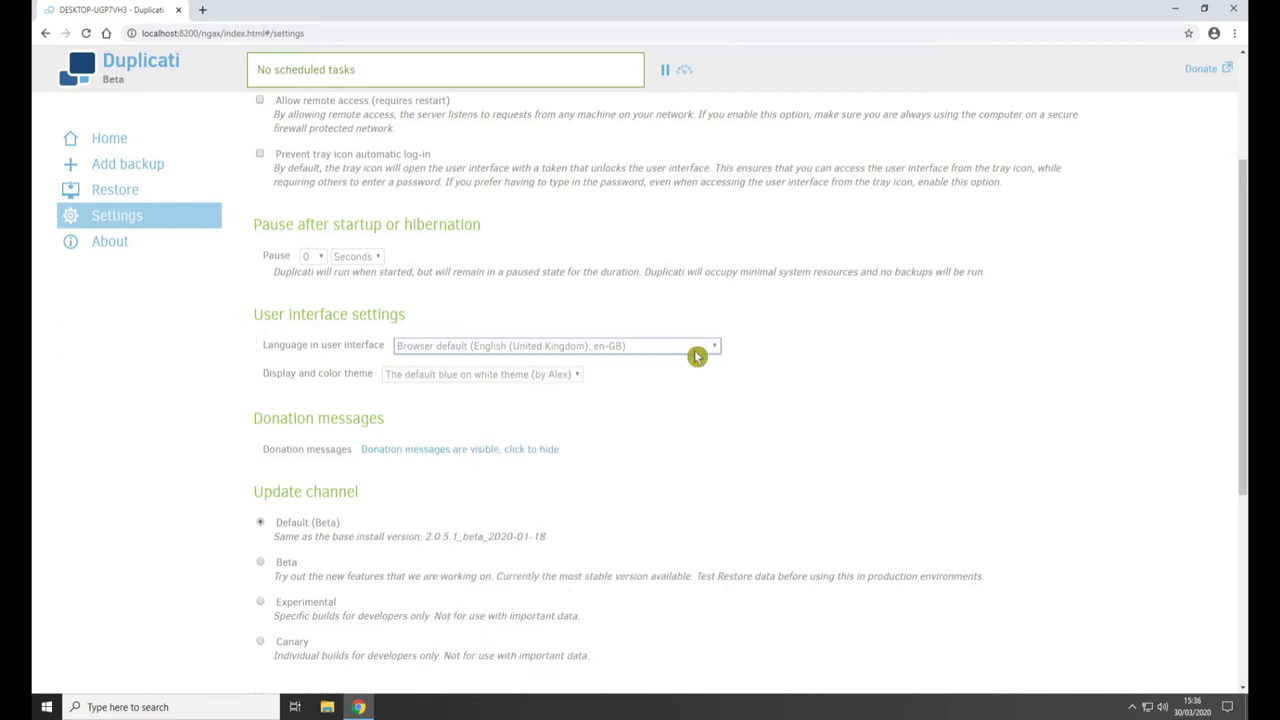
pyautogui.click(426, 380)
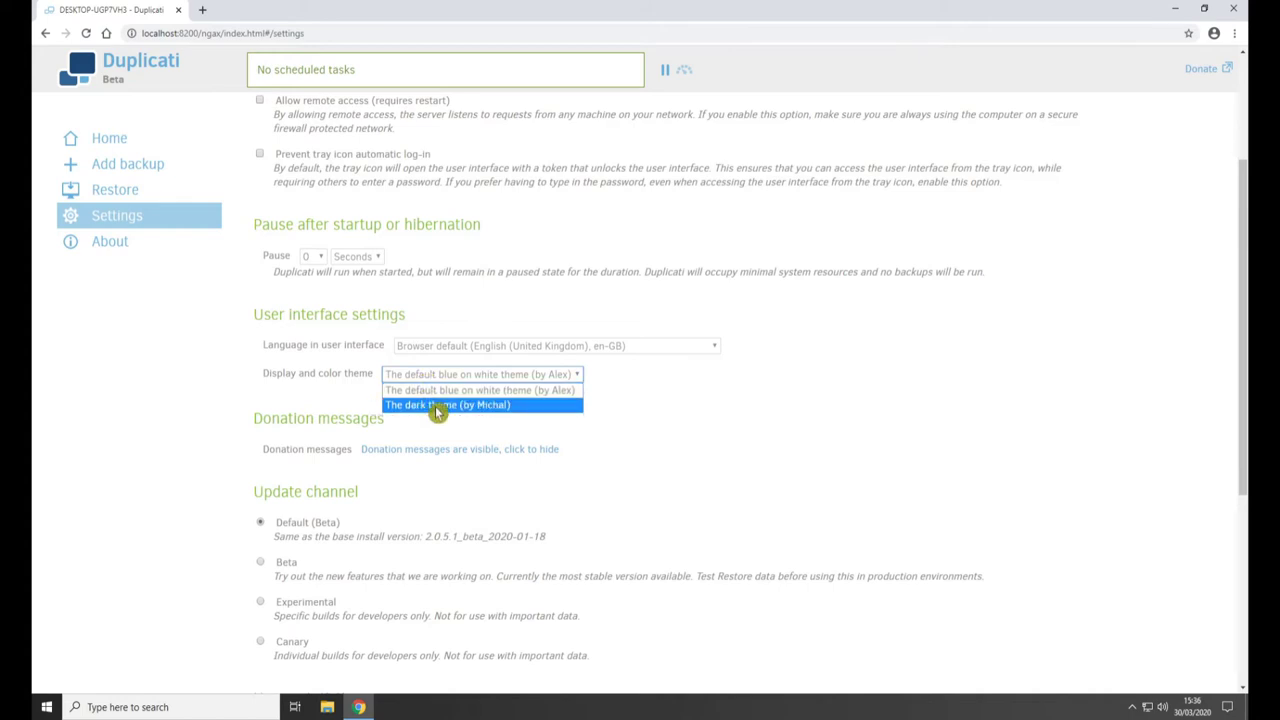
pyautogui.click(435, 406)
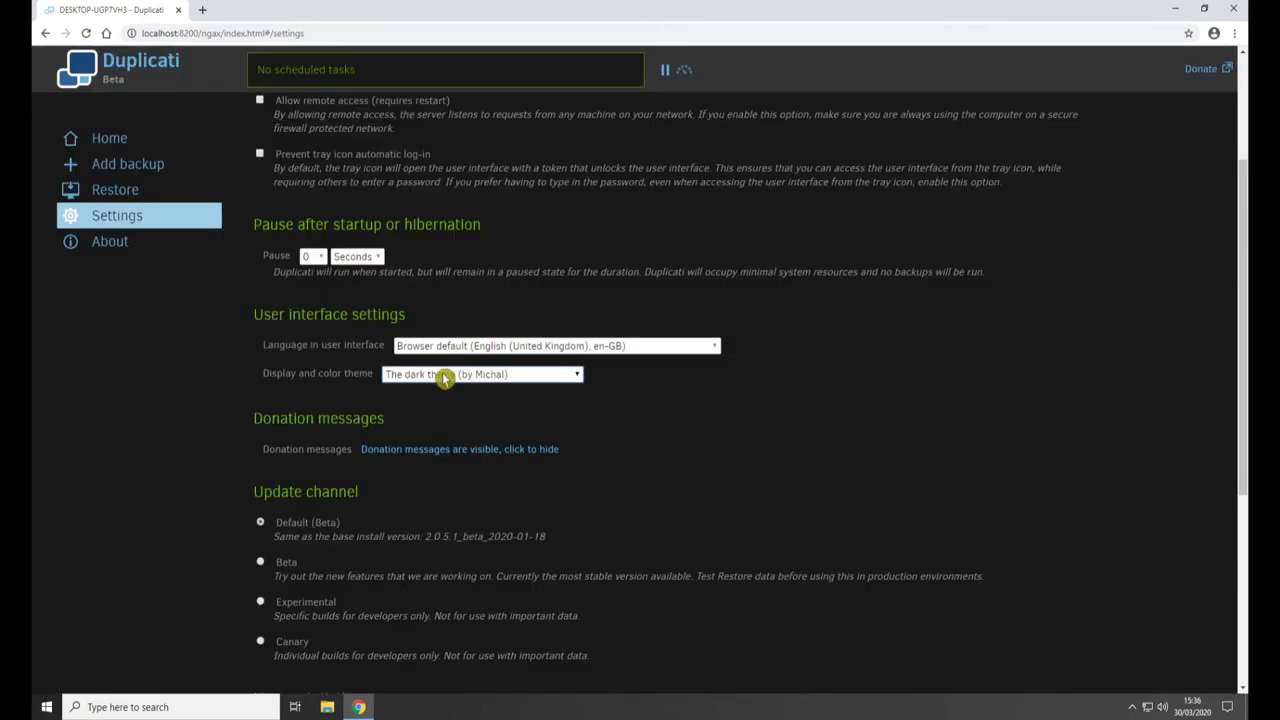
pyautogui.click(435, 378)
pyautogui.click(440, 393)
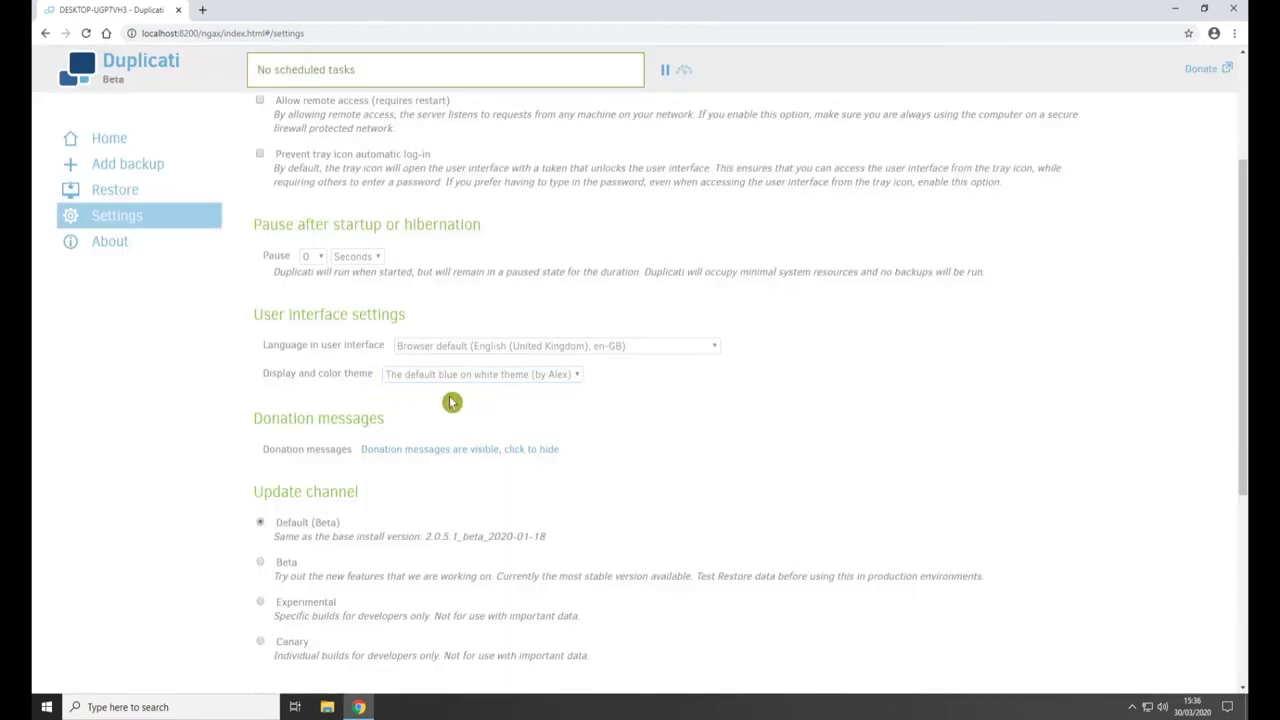
pyautogui.scroll(-1, 443, 400)
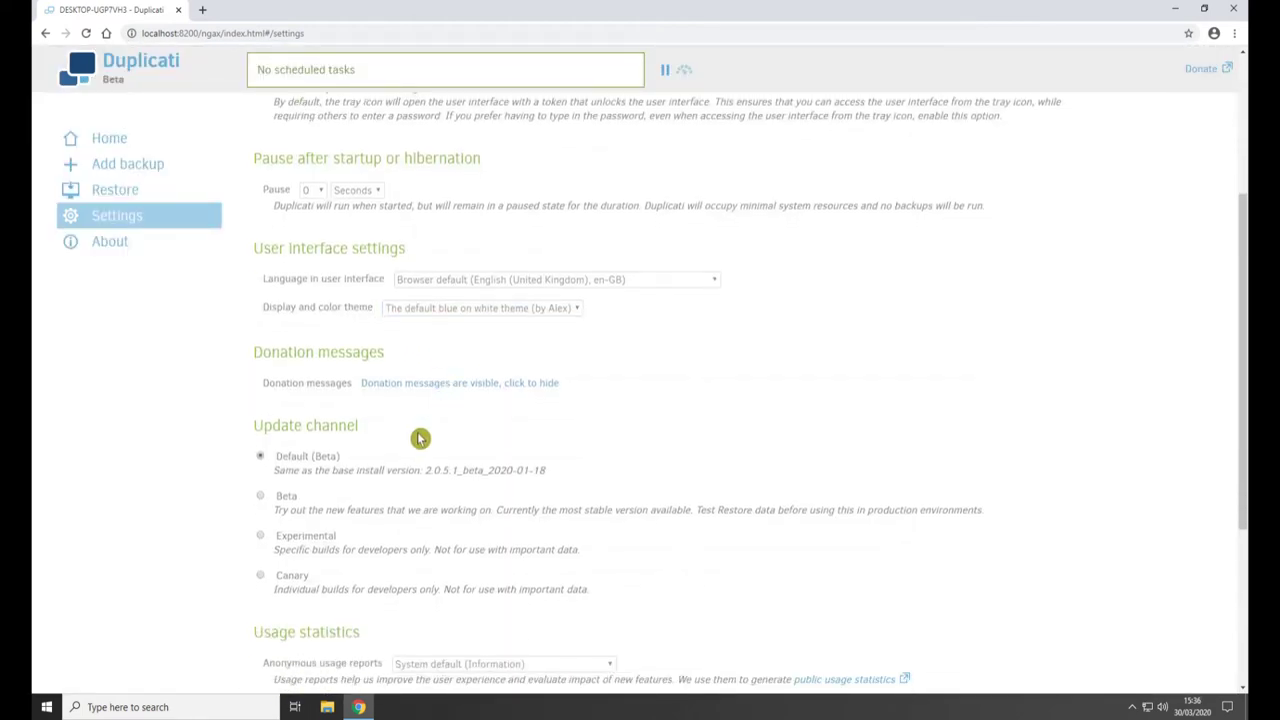
pyautogui.scroll(-2, 420, 438)
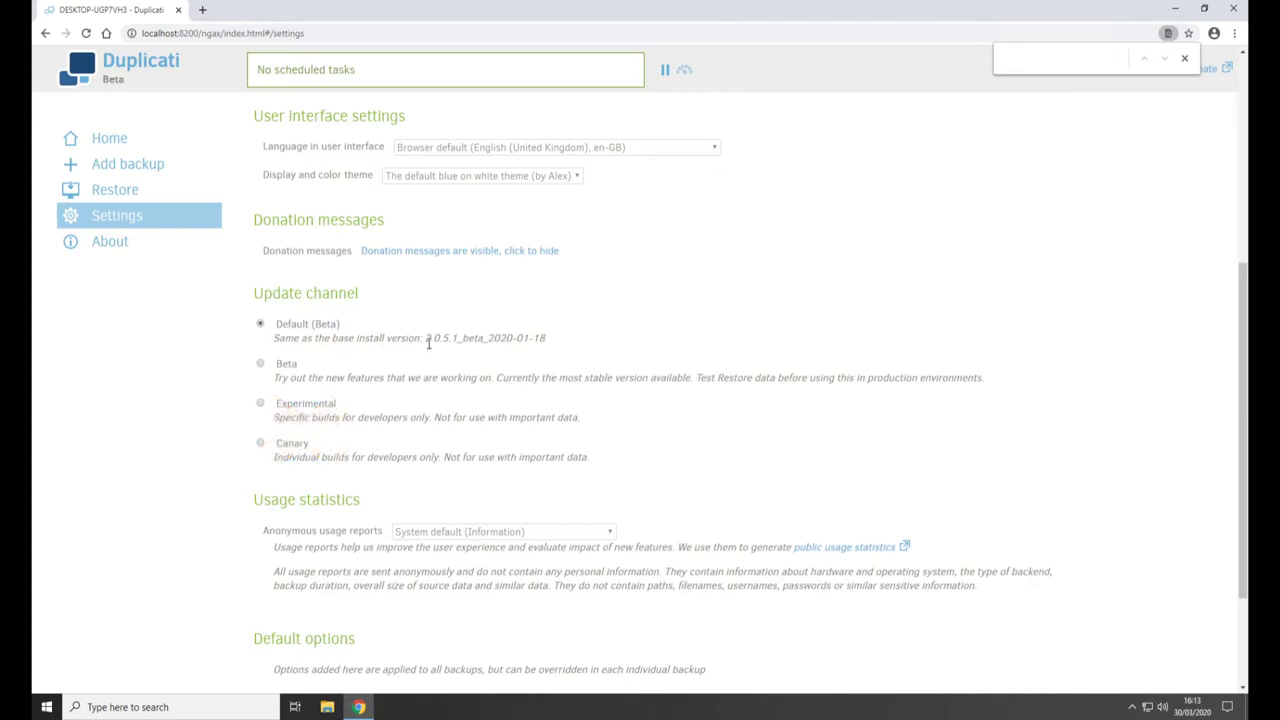
pyautogui.scroll(-3, 428, 343)
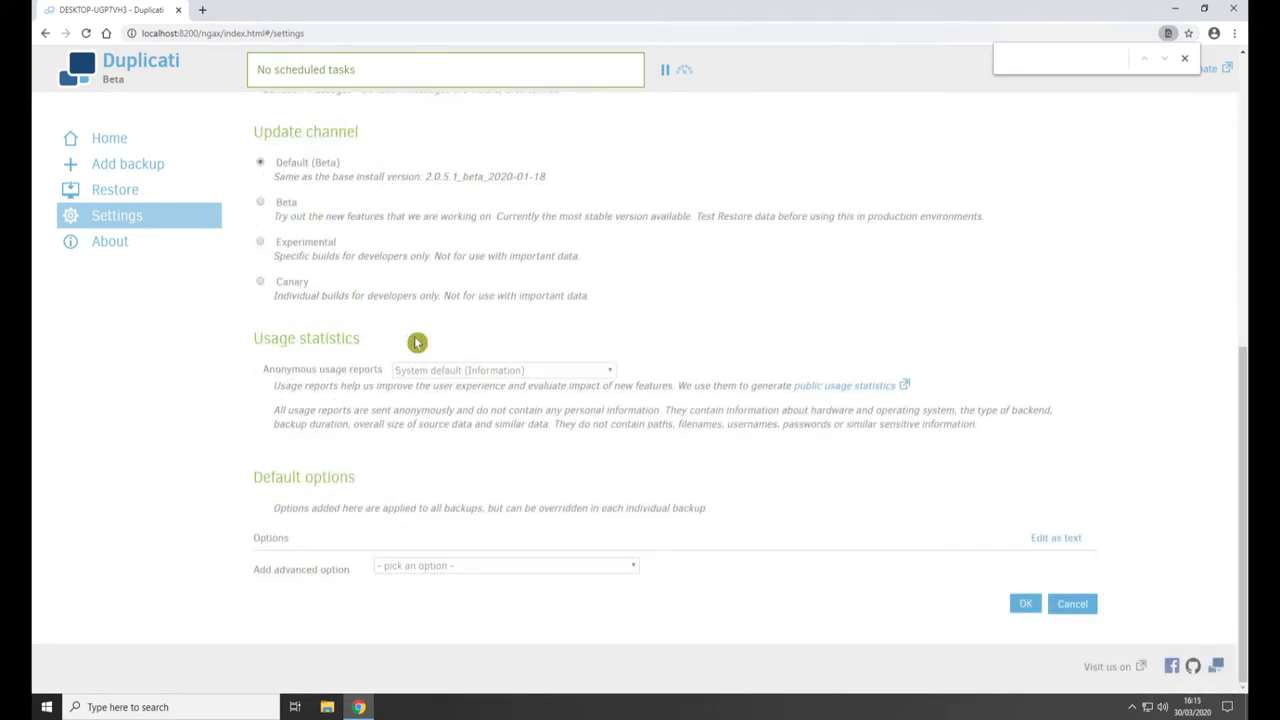
pyautogui.click(464, 373)
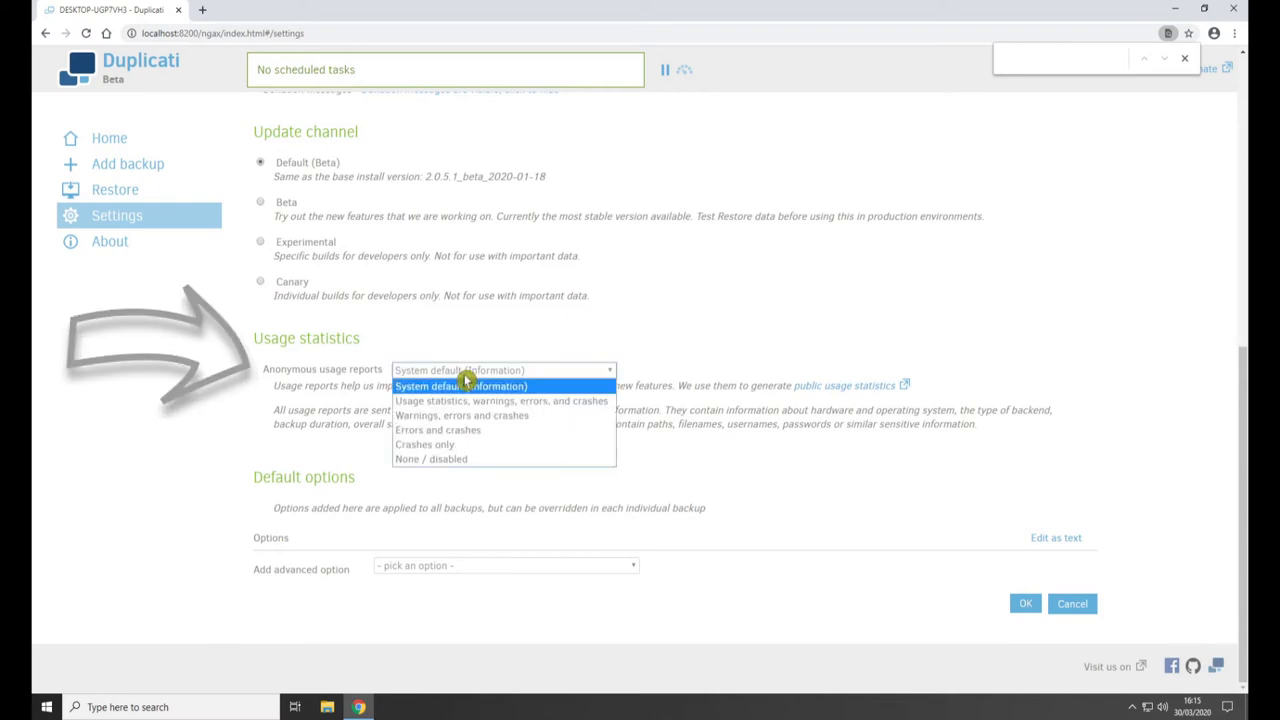
pyautogui.click(412, 460)
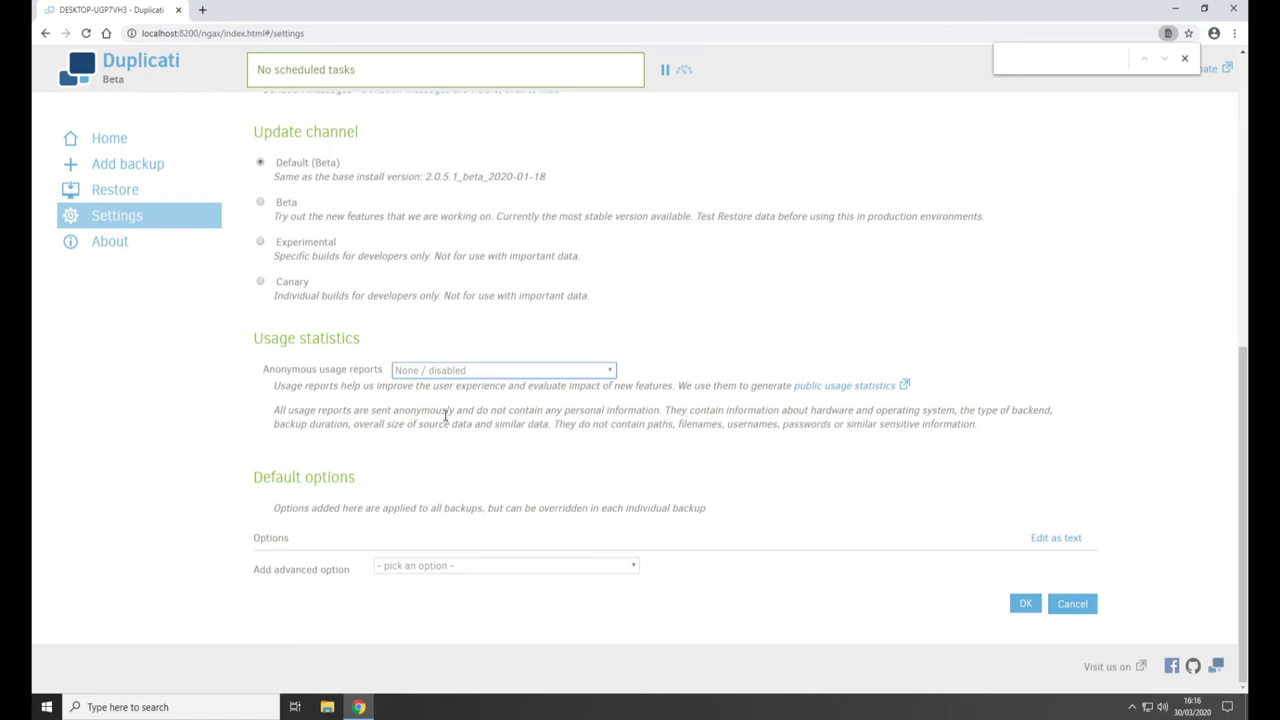
pyautogui.press('F5')
pyautogui.click(423, 484)
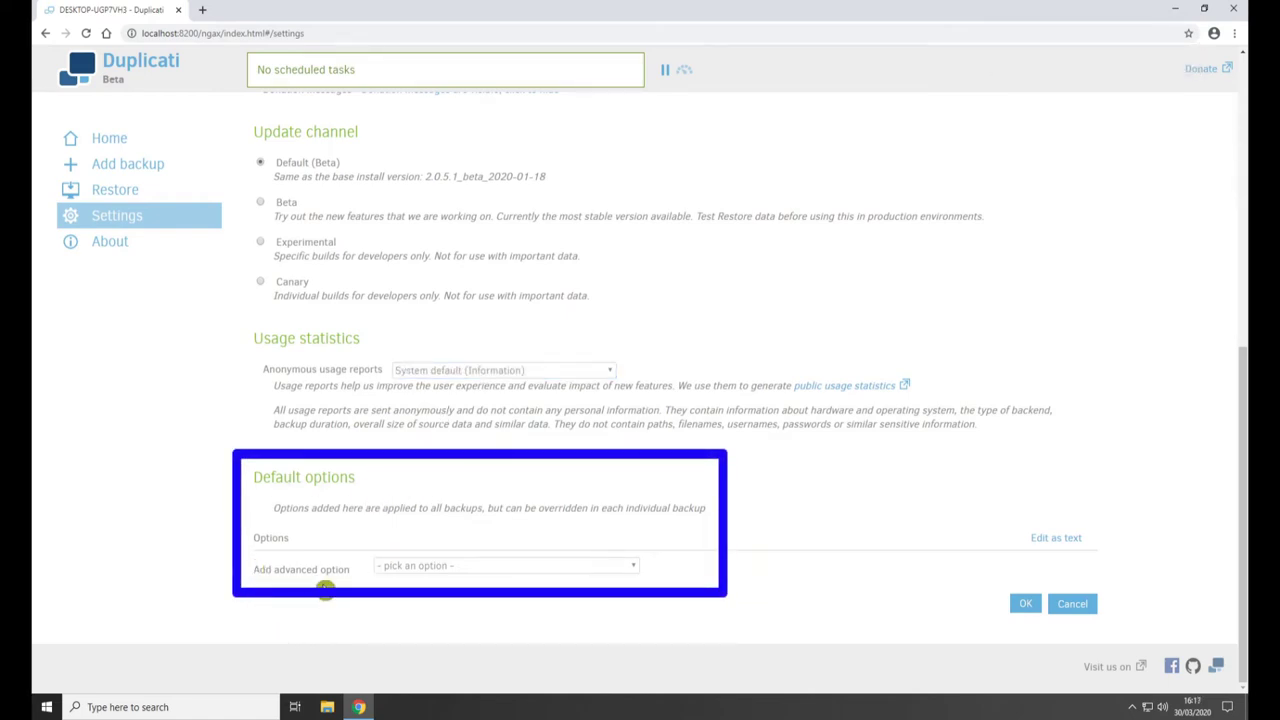
pyautogui.click(409, 568)
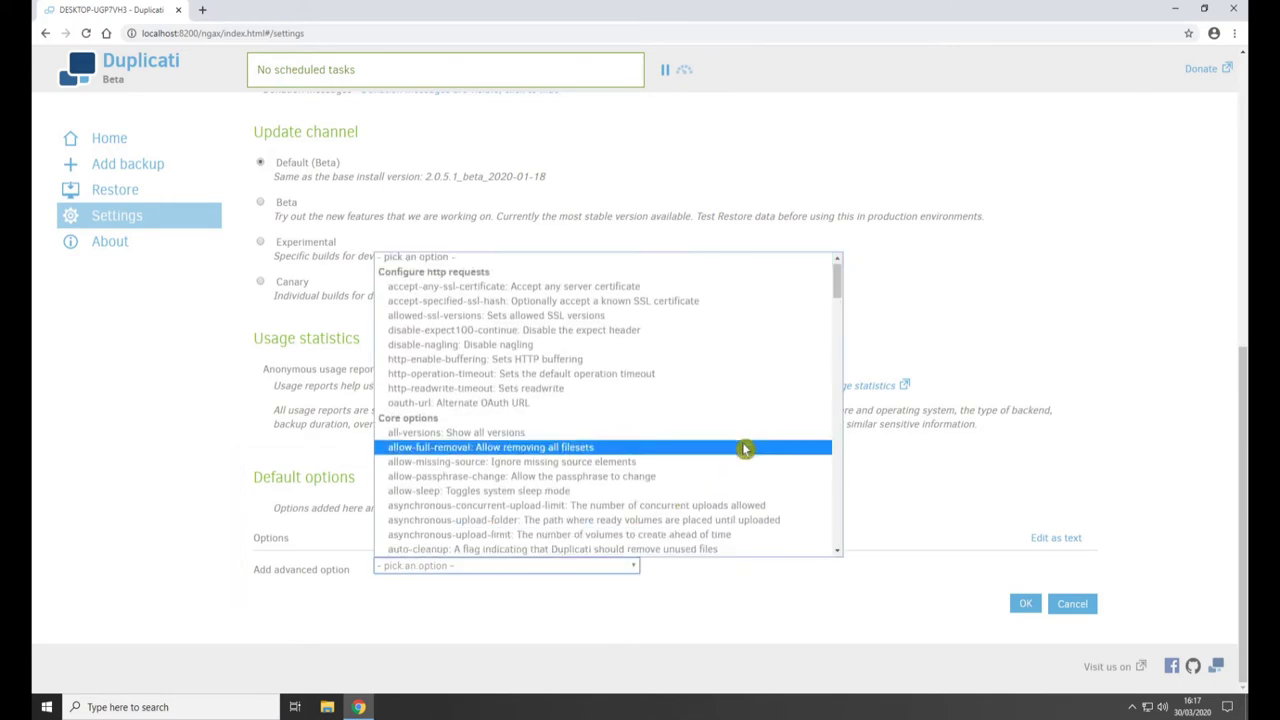
pyautogui.moveTo(843, 289); pyautogui.dragTo(837, 569)
pyautogui.click(437, 642)
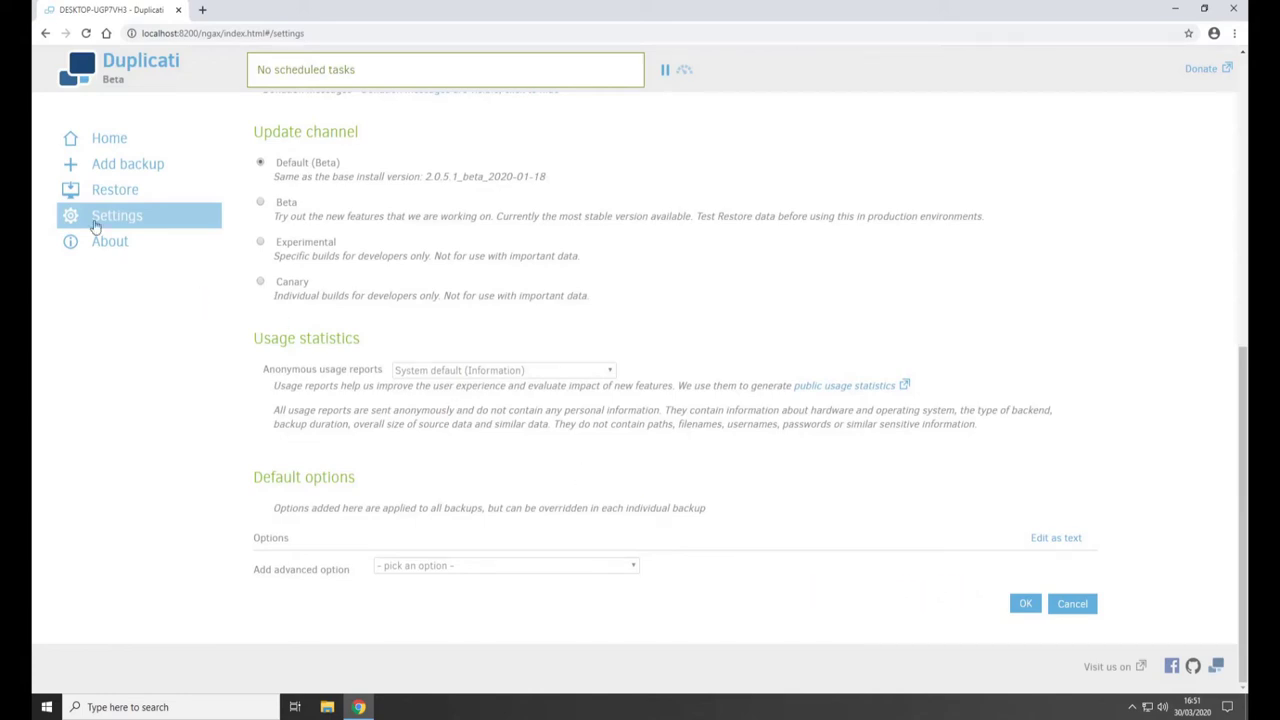
# - Return Home, choose Add backup, and respond to the USB drive problem notification
pyautogui.click(114, 143)
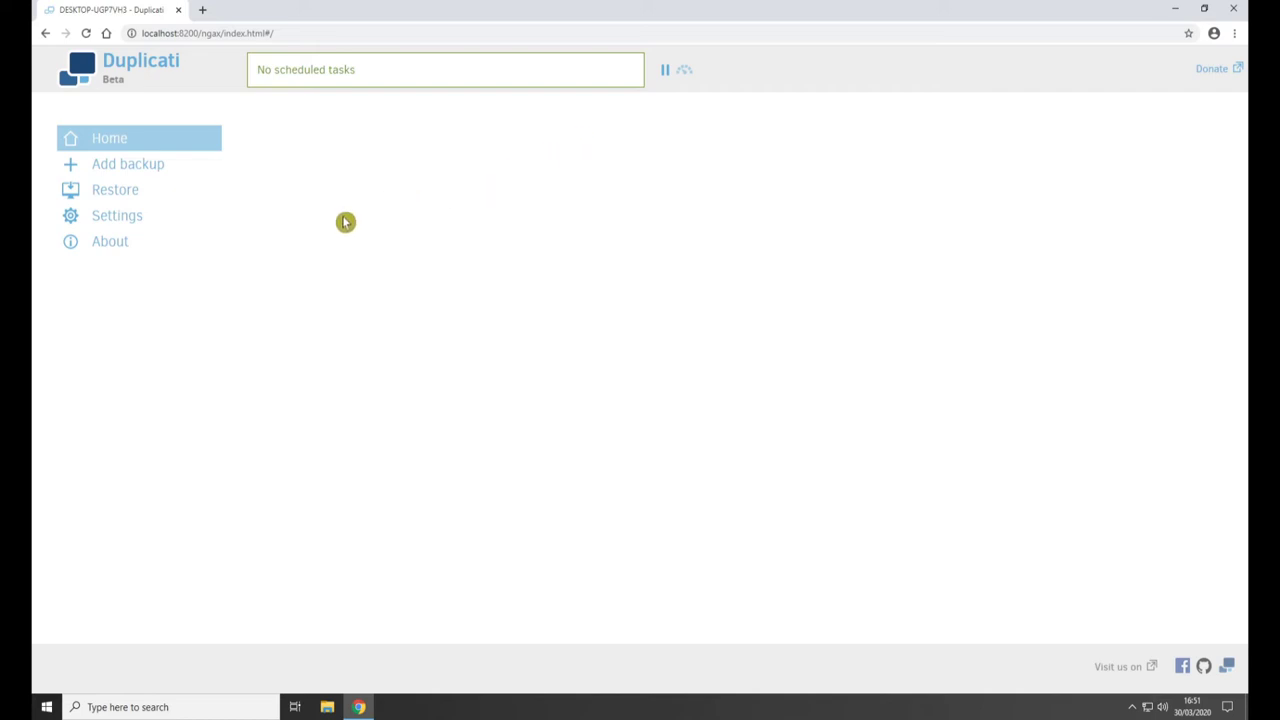
pyautogui.click(120, 172)
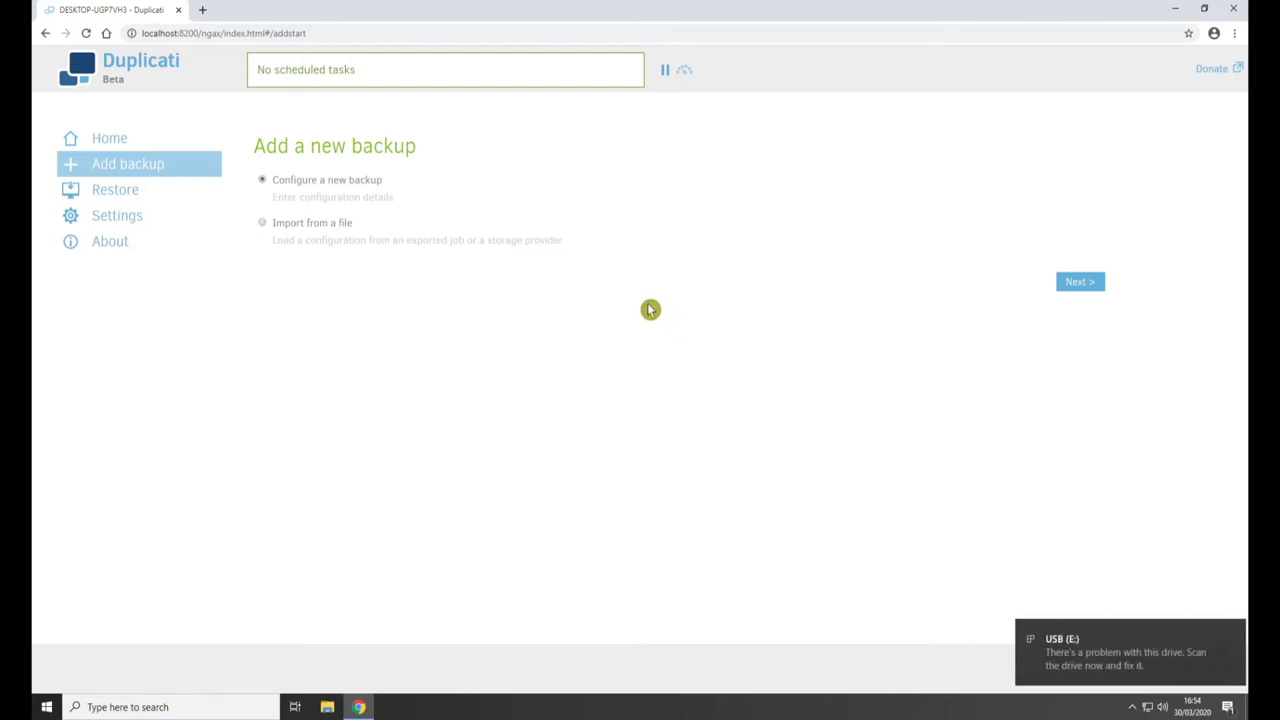
pyautogui.click(1111, 671)
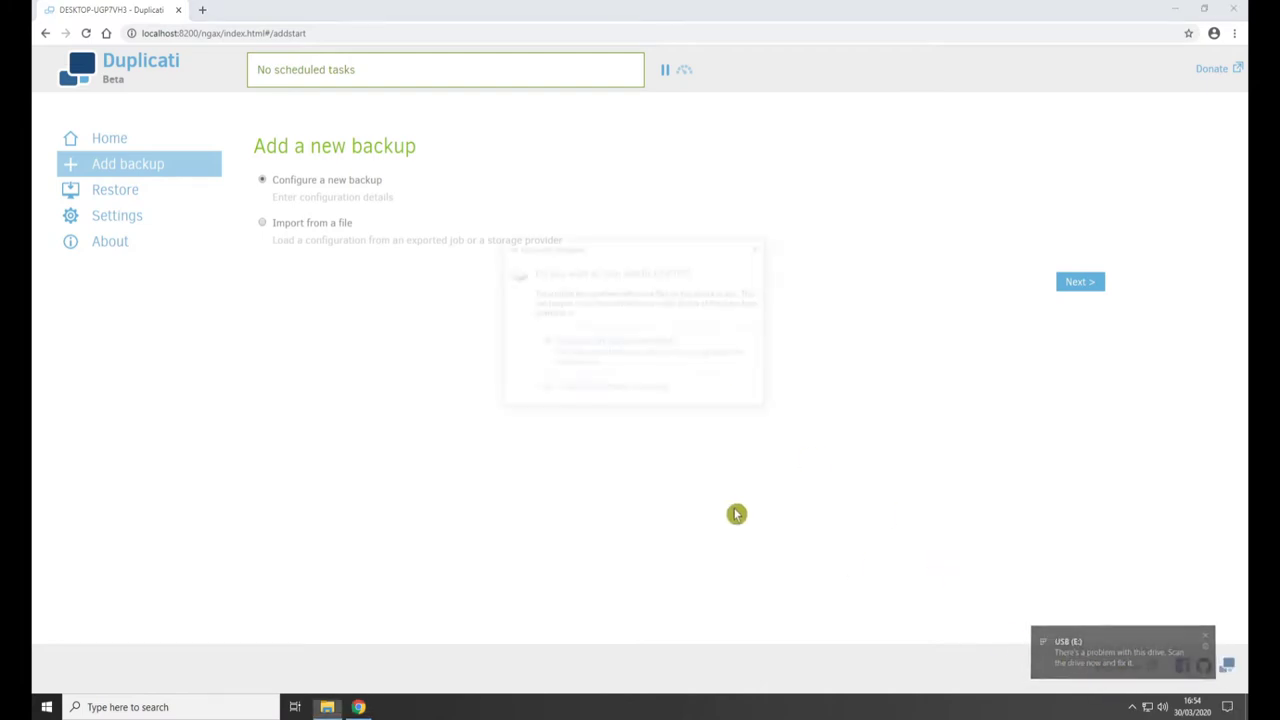
# - Scan and repair the USB (E:) drive, check it holds 0 items, and close its folder
pyautogui.click(590, 360)
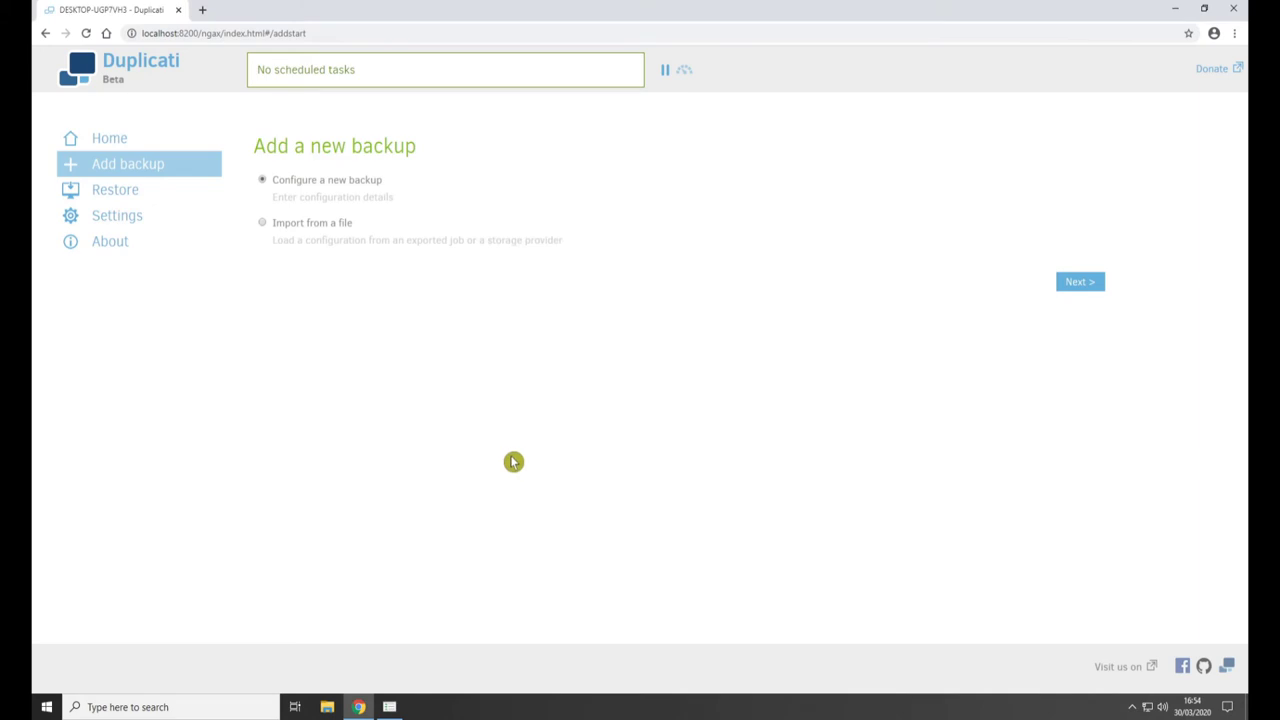
pyautogui.click(390, 707)
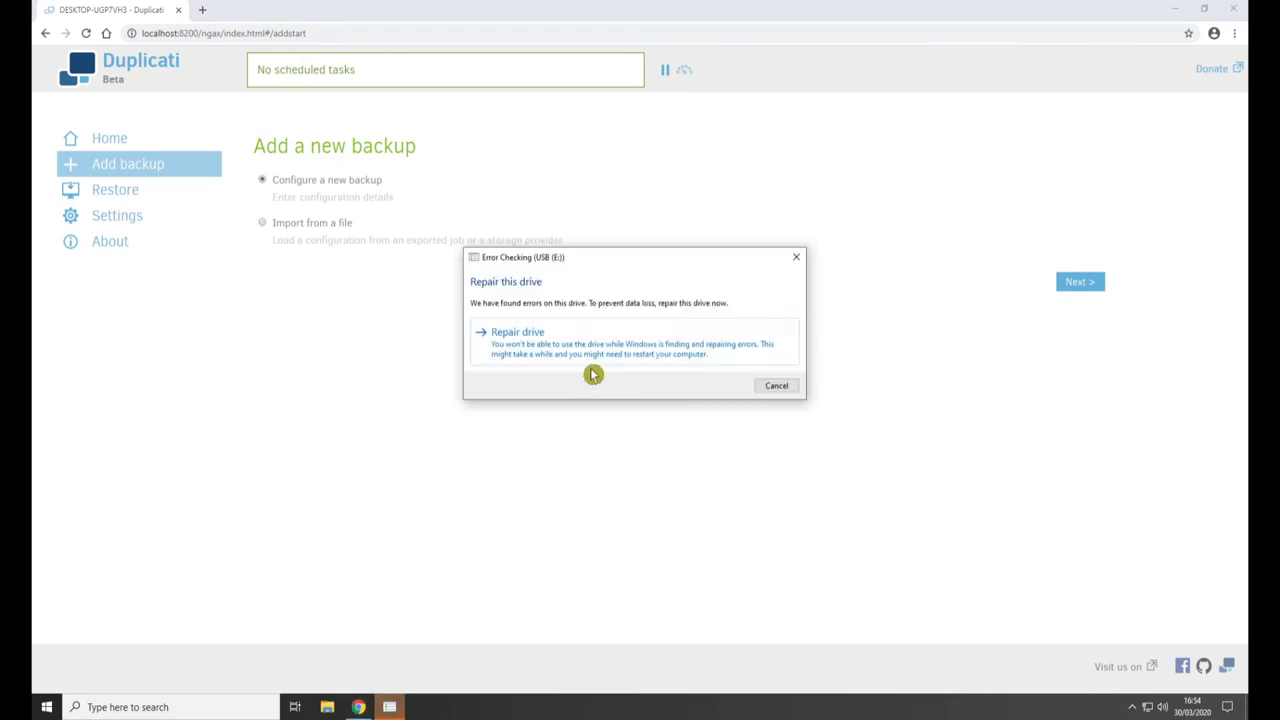
pyautogui.click(556, 348)
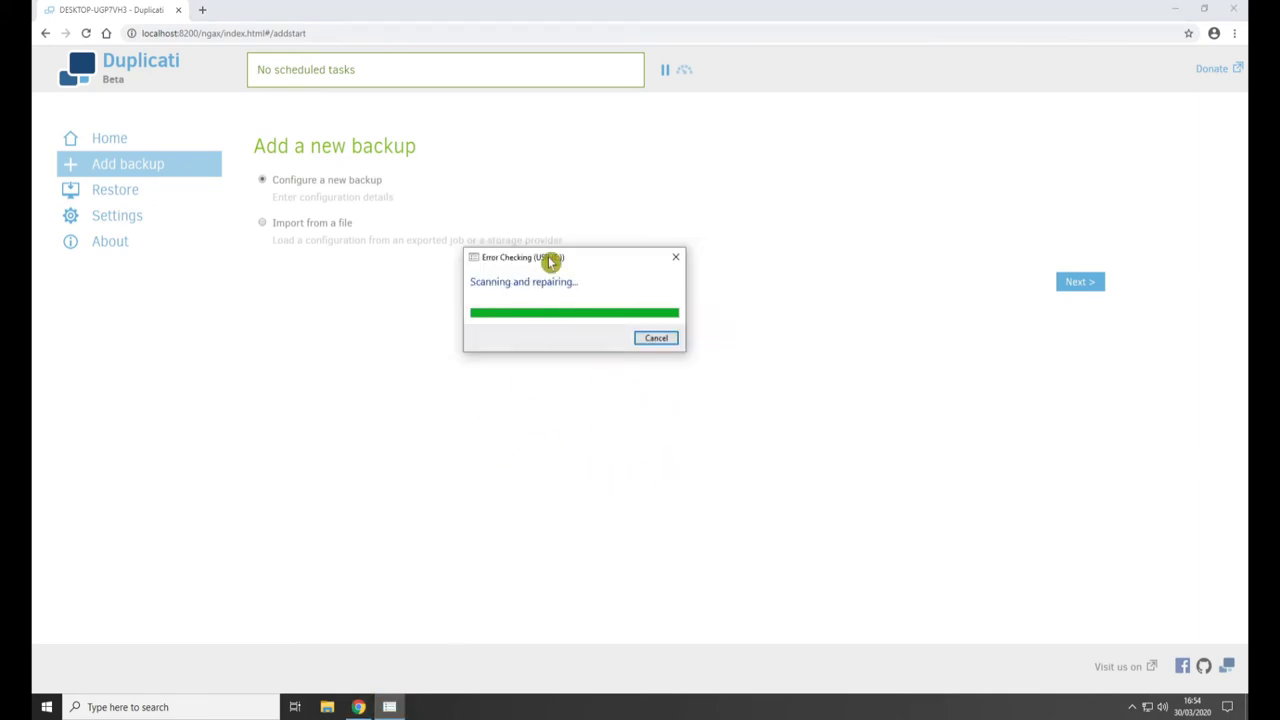
pyautogui.click(651, 344)
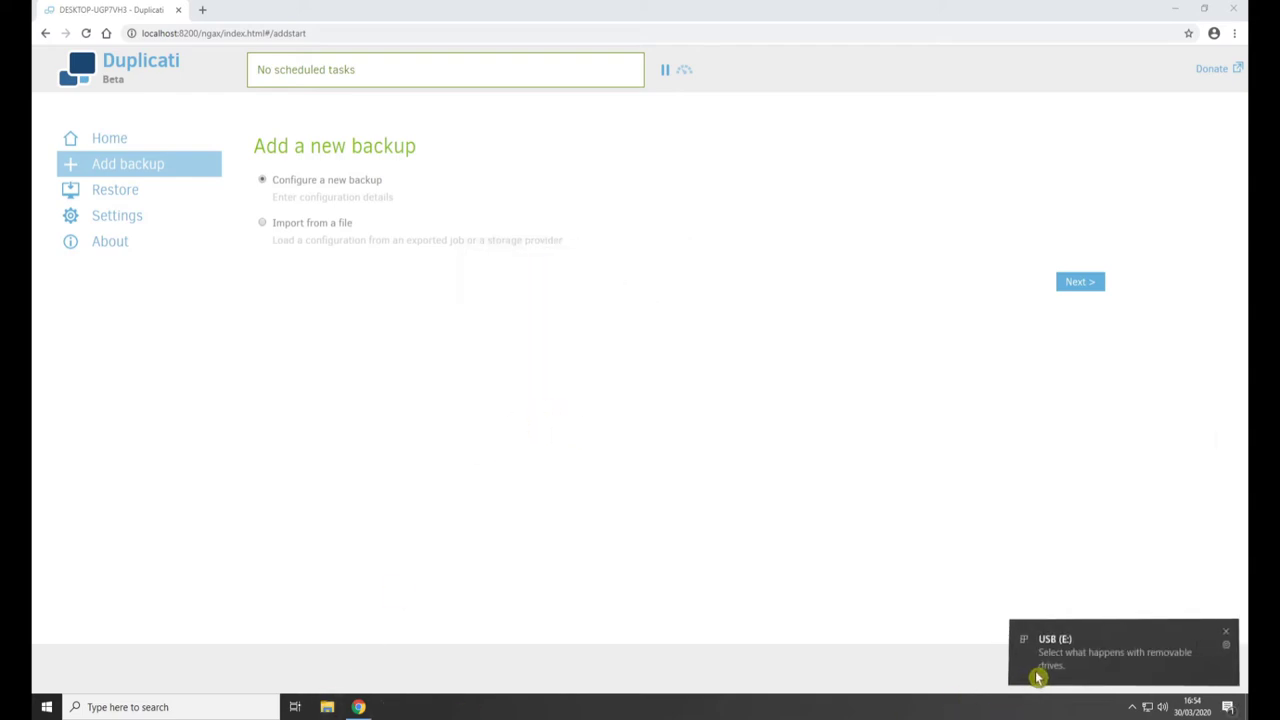
pyautogui.click(1037, 674)
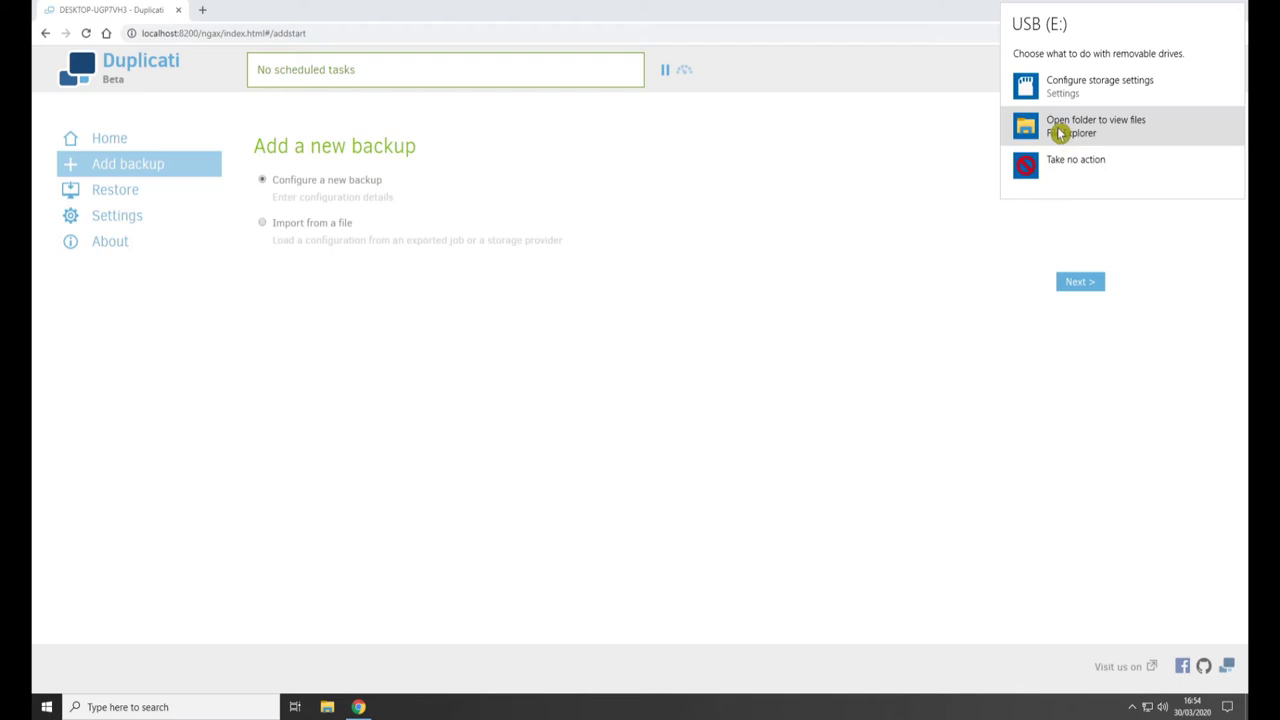
pyautogui.click(1060, 127)
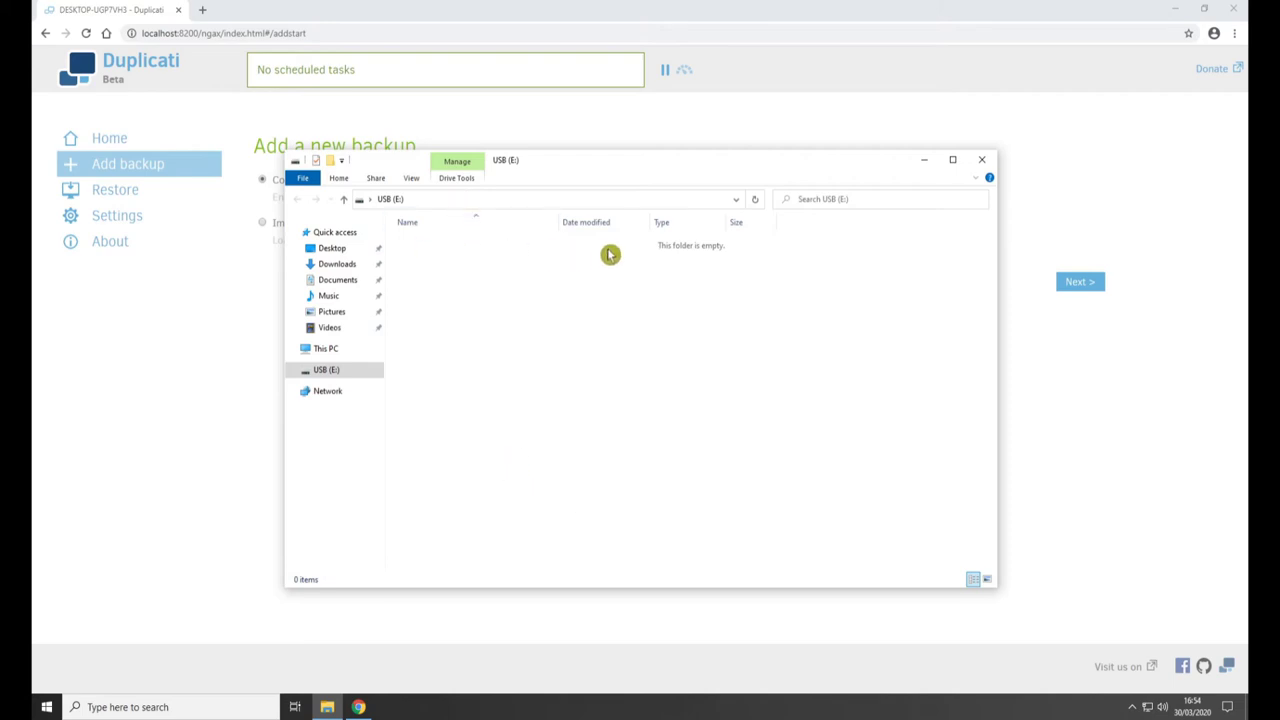
pyautogui.click(986, 163)
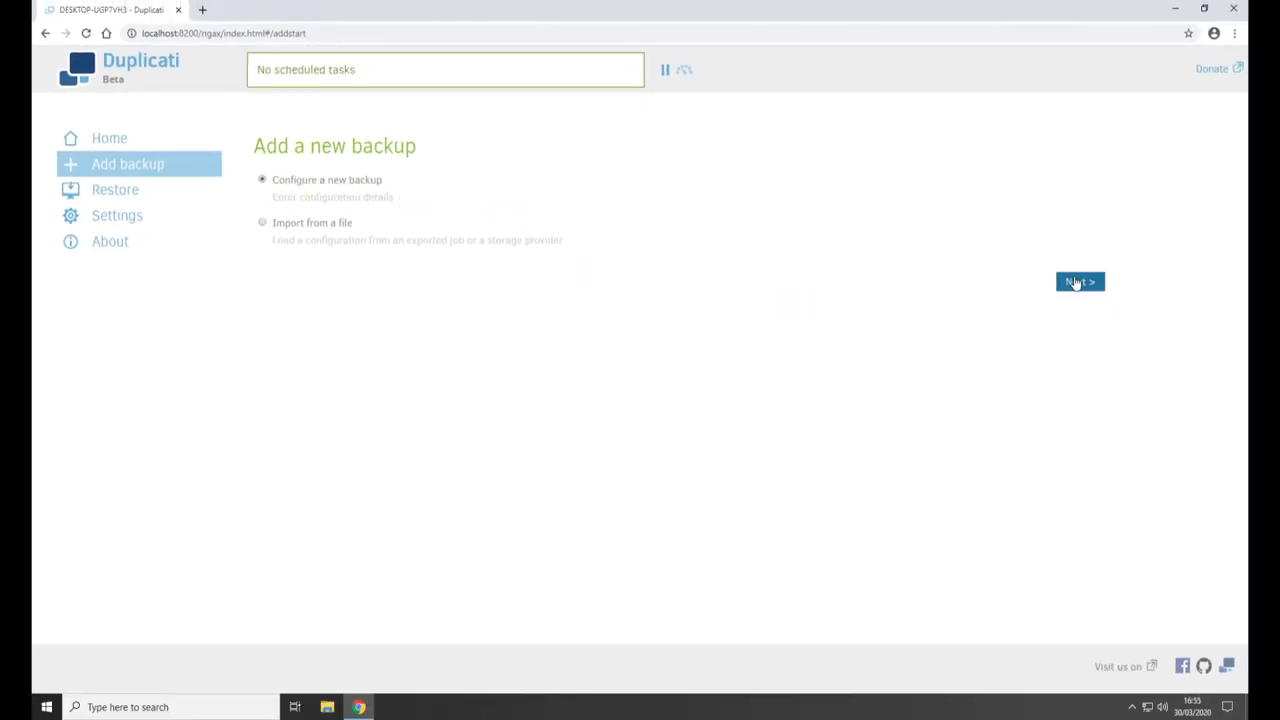
# - Configure a new backup named 'Backup' with encryption set to No encryption
pyautogui.click(1076, 281)
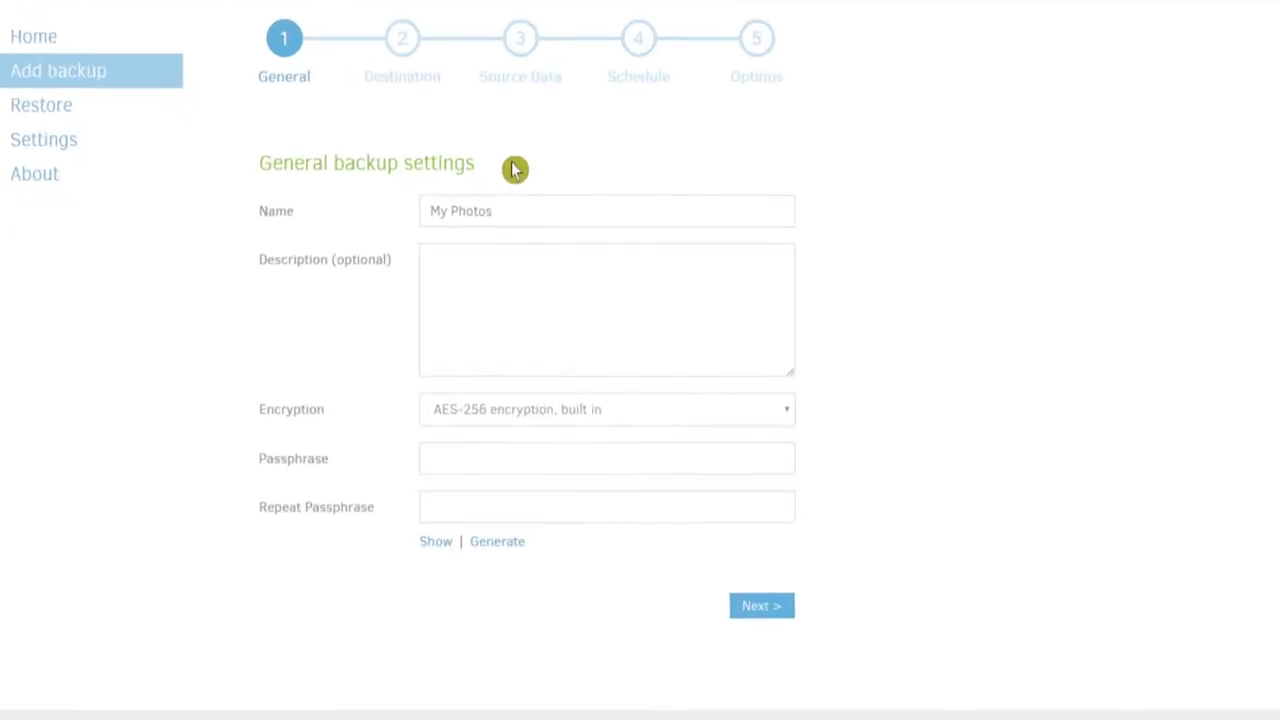
pyautogui.click(532, 118)
pyautogui.write('Back')
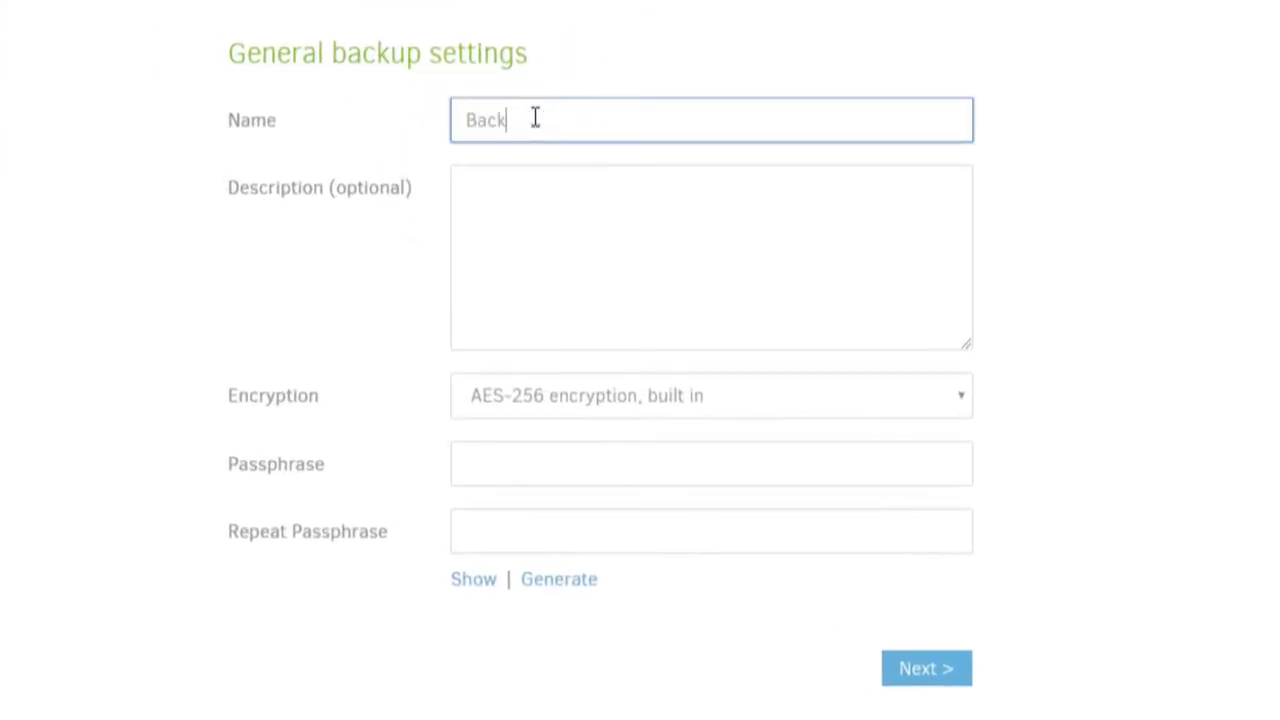
pyautogui.write('up')
pyautogui.click(591, 235)
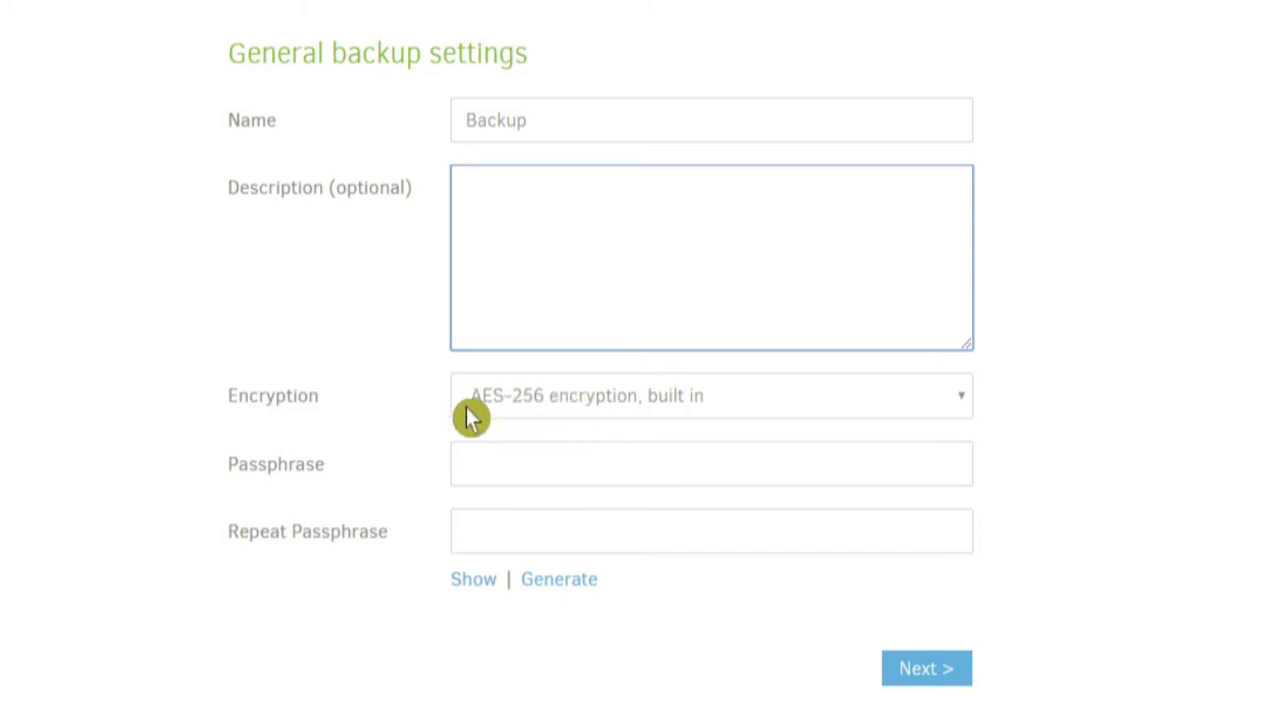
pyautogui.click(650, 410)
pyautogui.click(590, 434)
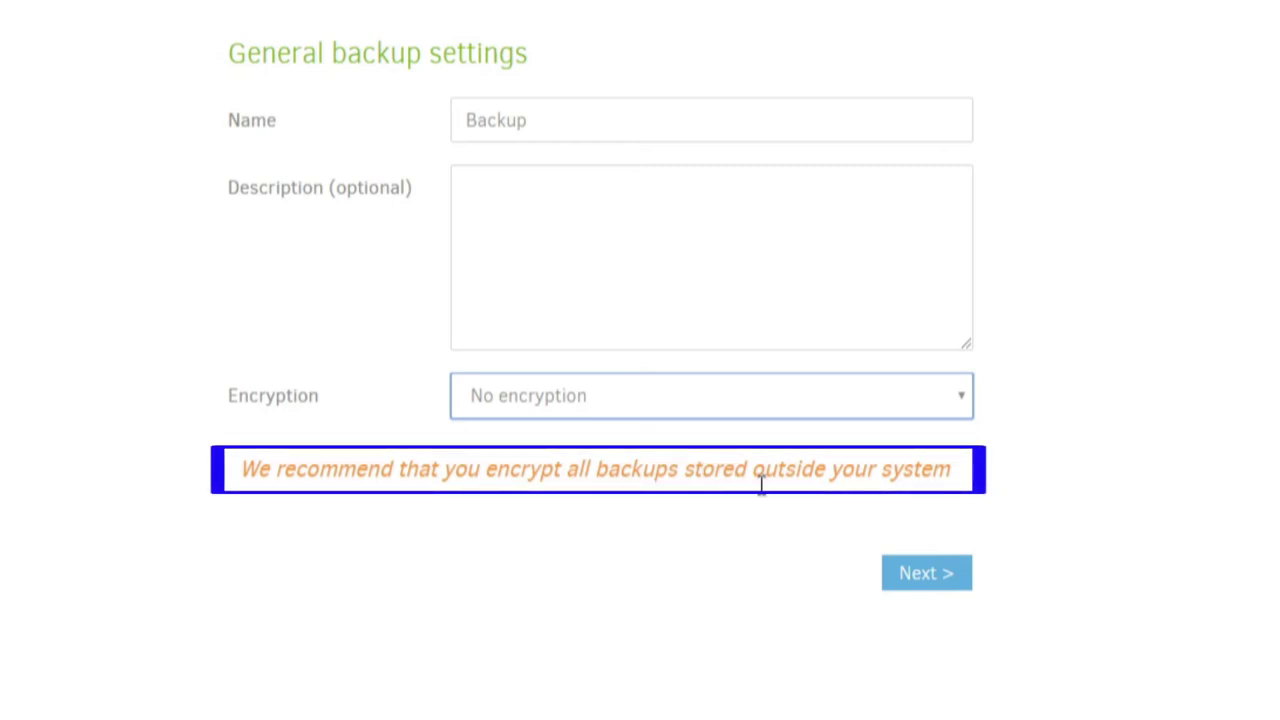
pyautogui.click(275, 469)
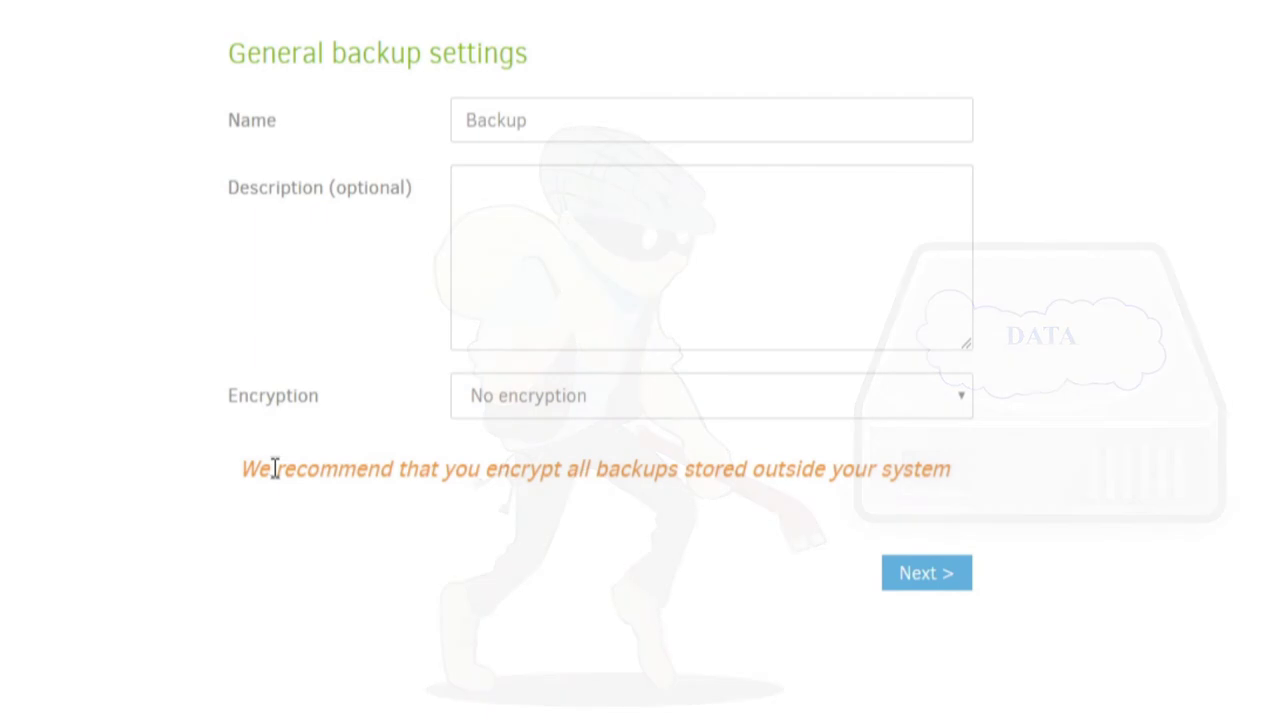
pyautogui.click(597, 405)
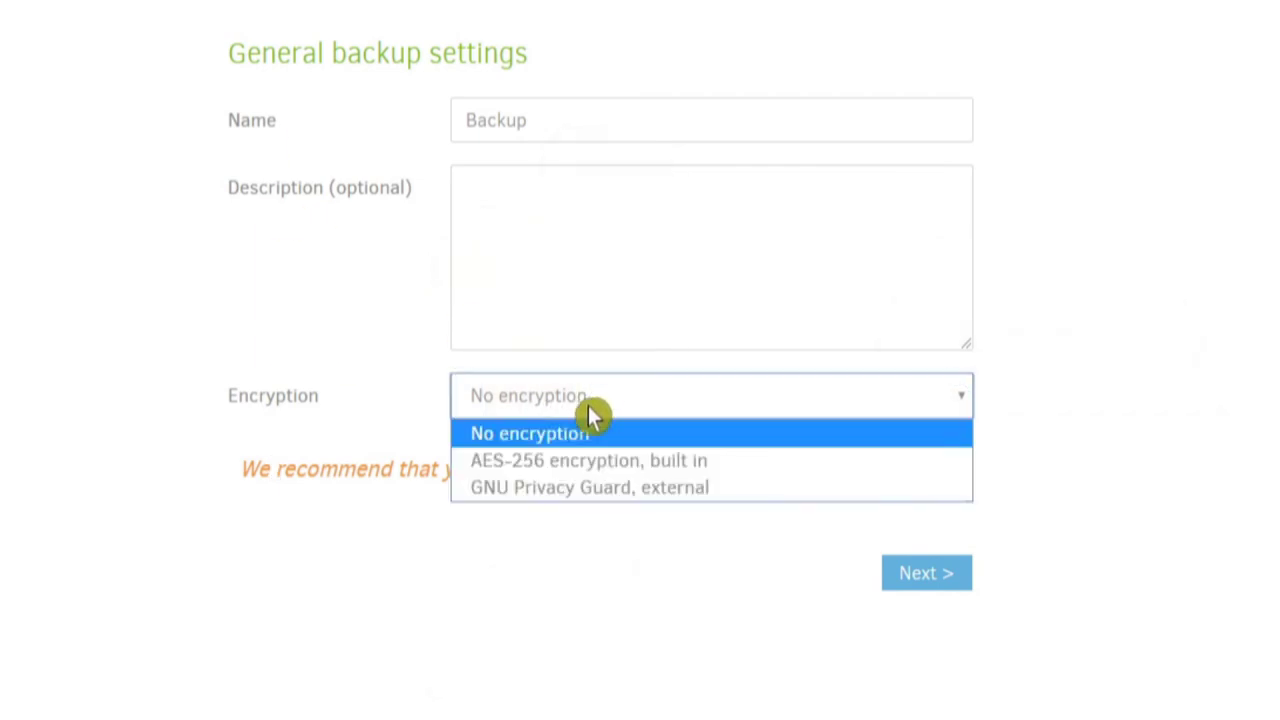
# - Set AES-256 built-in encryption, enter the passphrase and its confirmation, and advance to the destination step
pyautogui.click(543, 466)
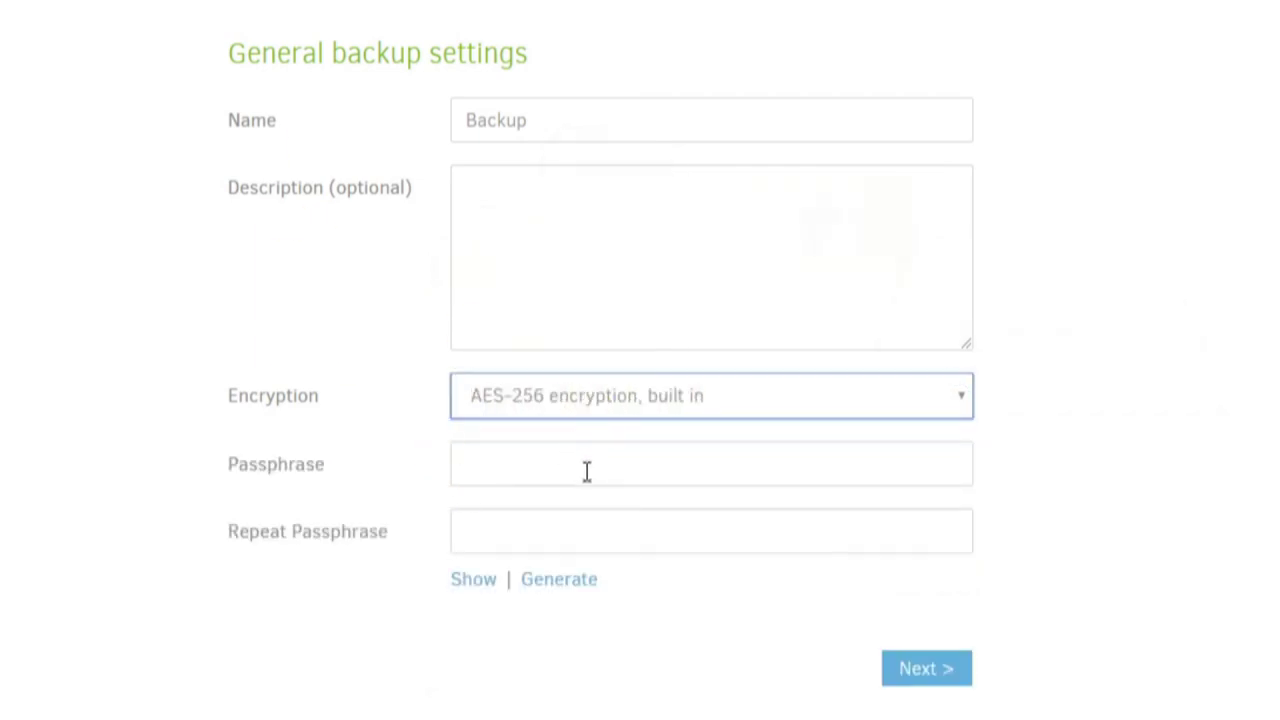
pyautogui.click(505, 470)
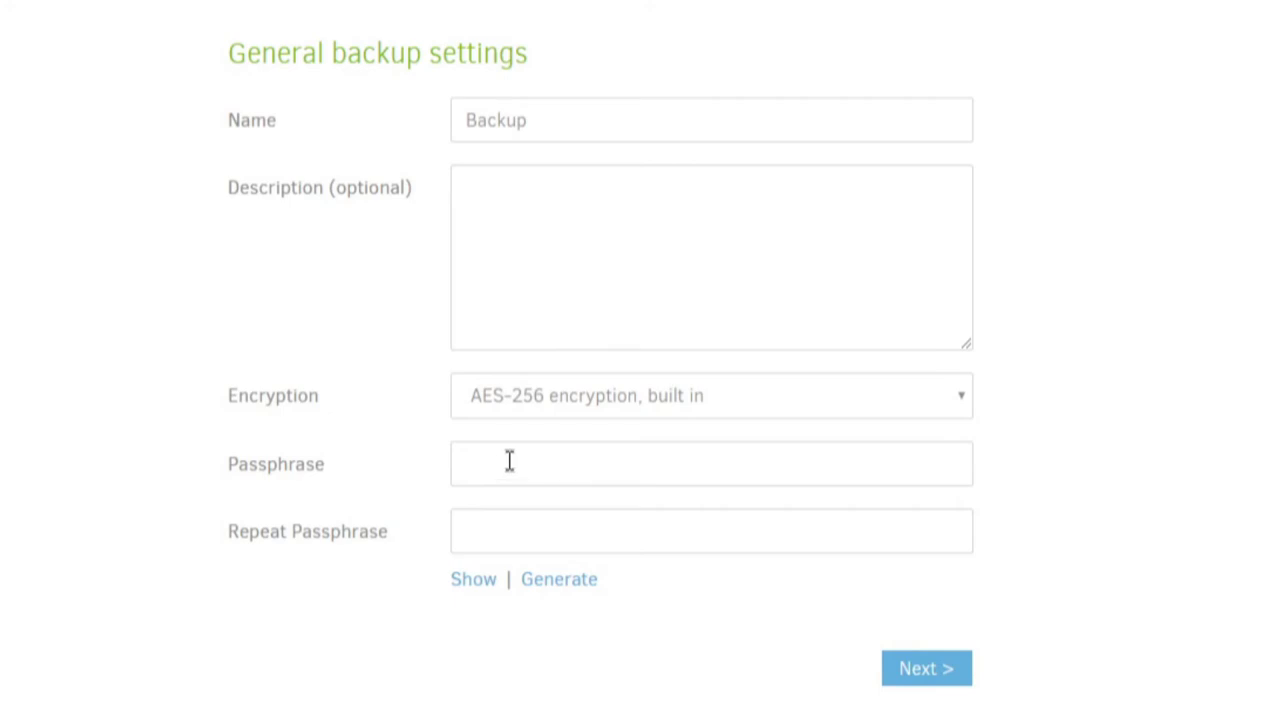
pyautogui.click(500, 460)
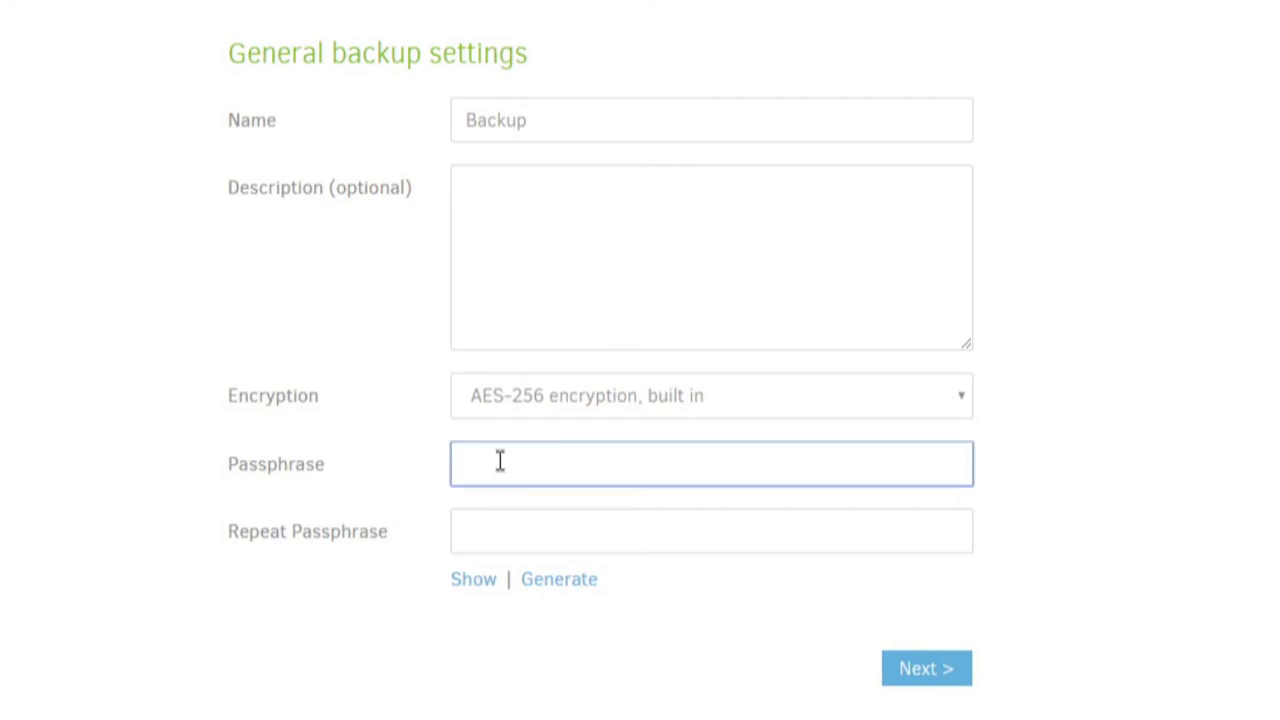
pyautogui.write('abc')
pyautogui.press('Tab')
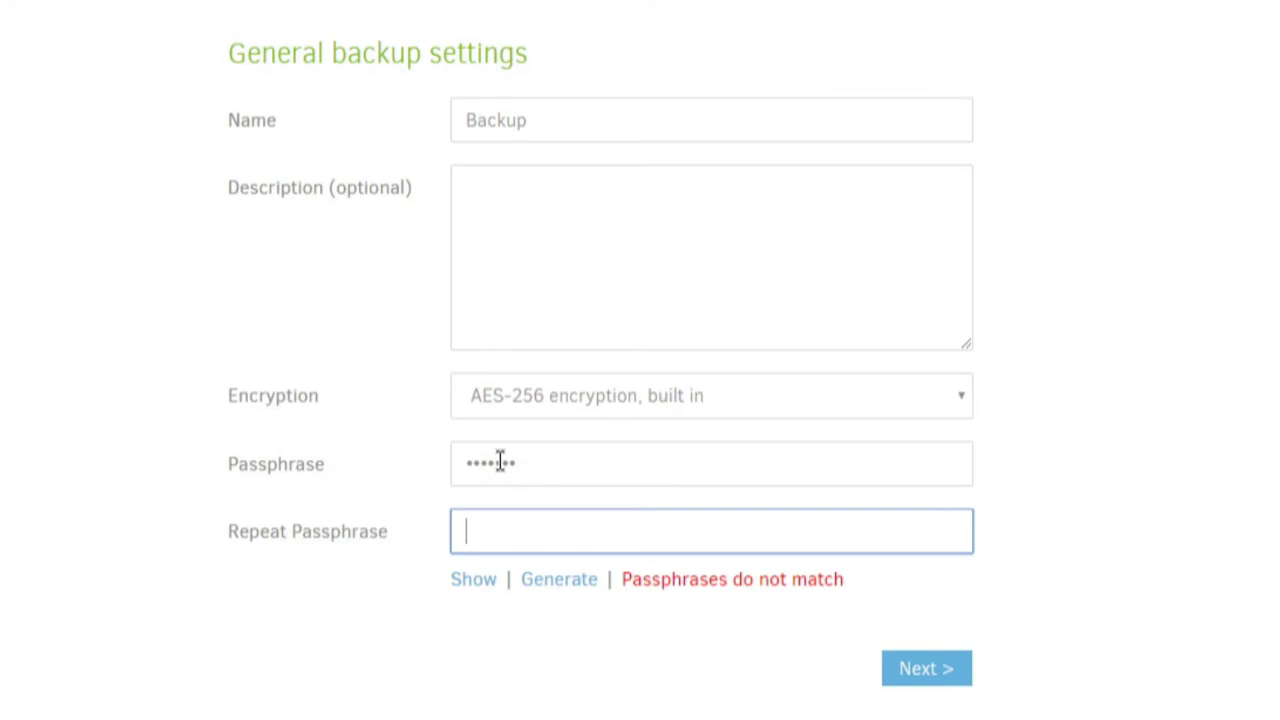
pyautogui.write('abcdefg')
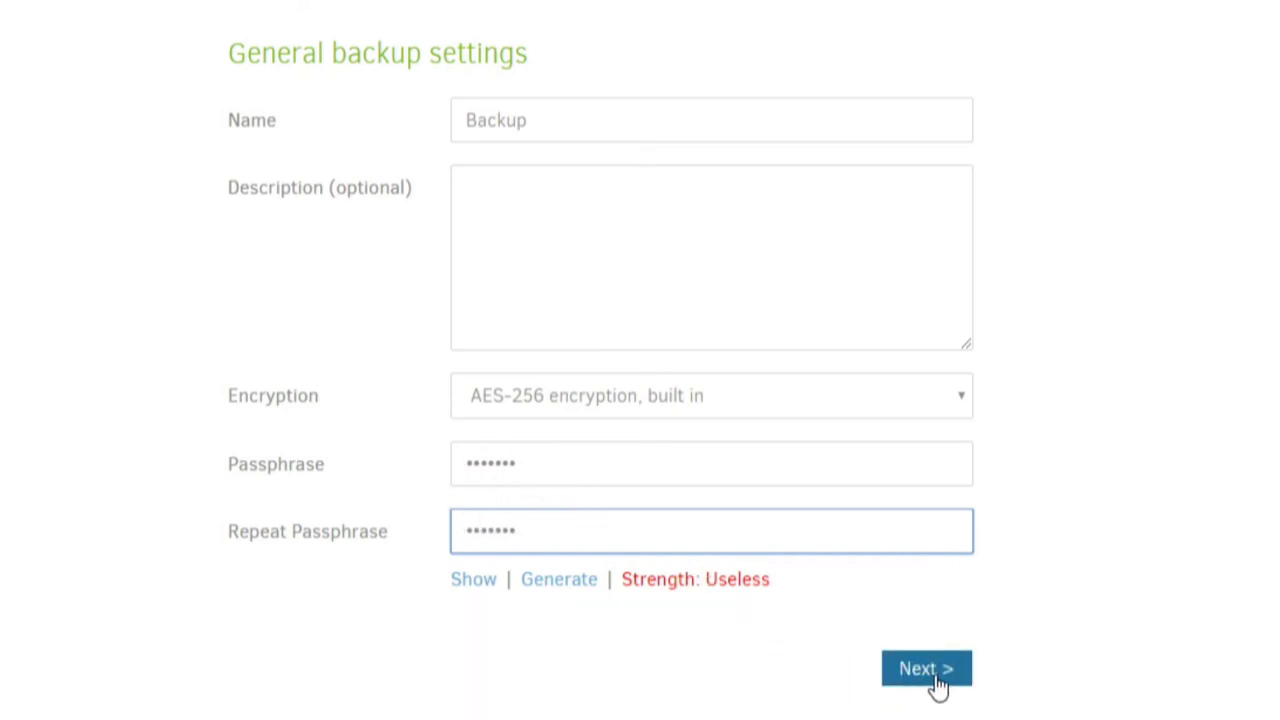
pyautogui.click(936, 676)
pyautogui.click(532, 60)
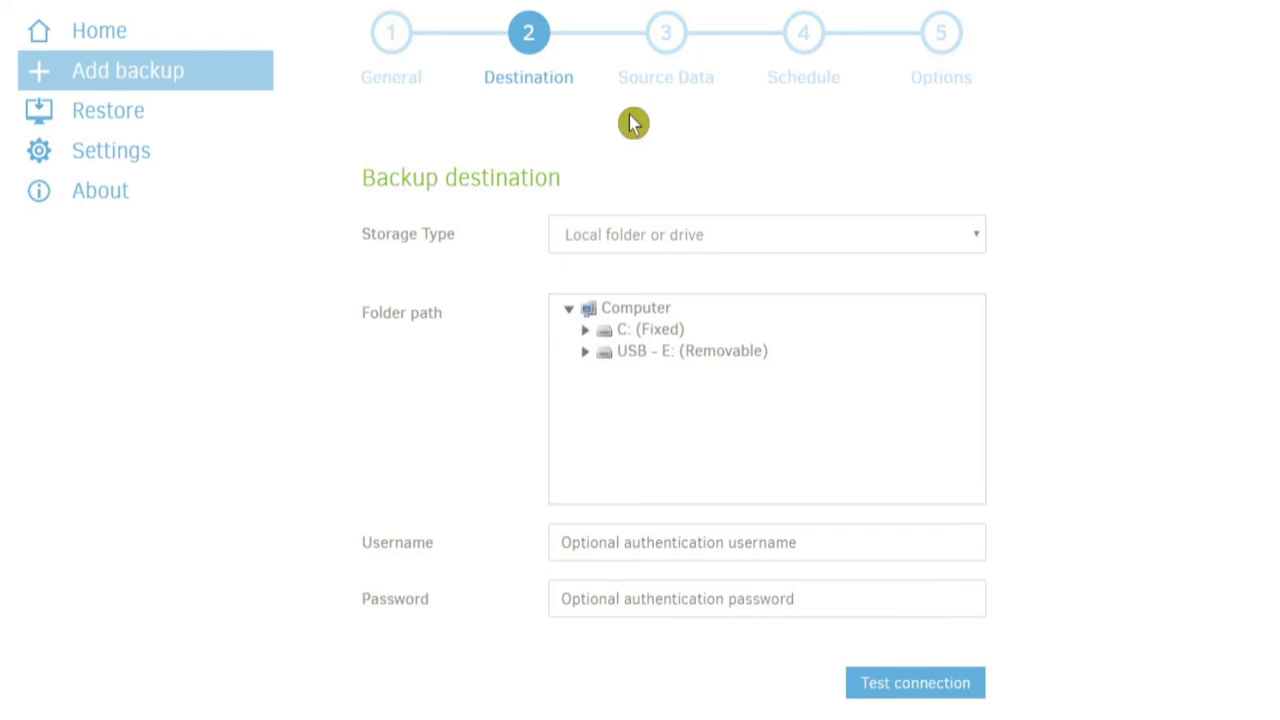
# - Show the Storage Type options on the Backup destination page
pyautogui.click(704, 378)
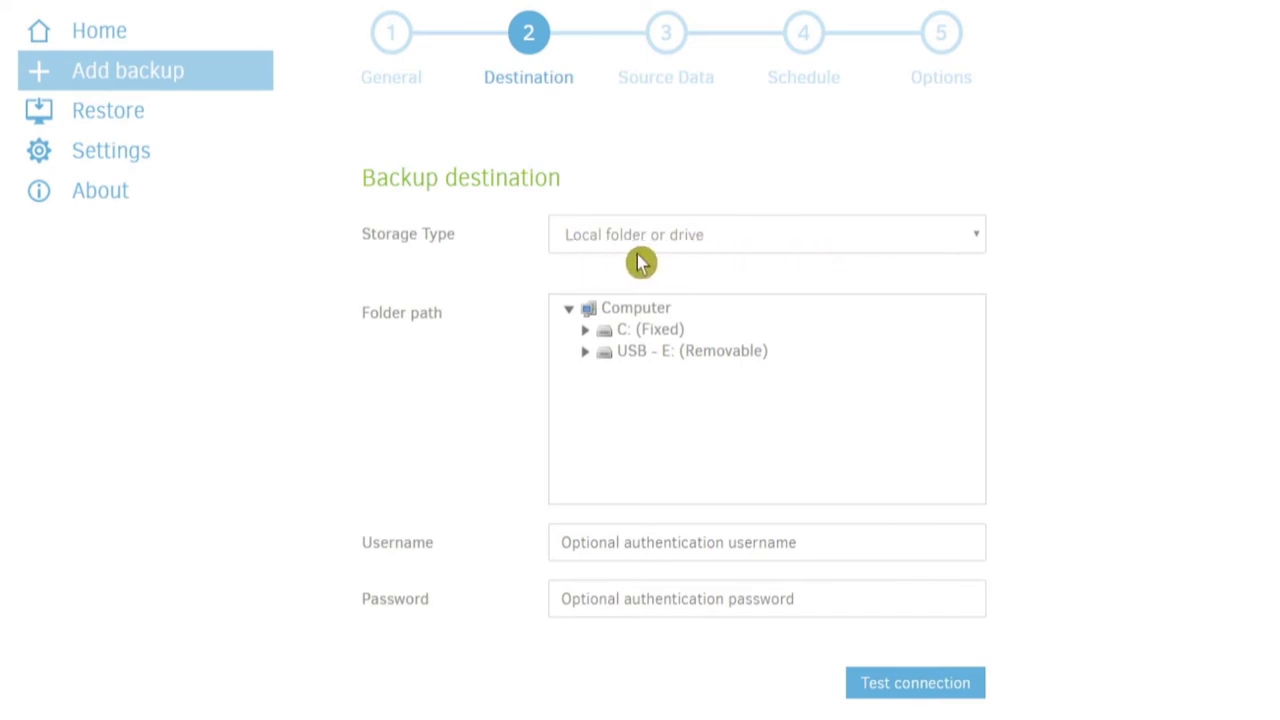
pyautogui.click(716, 250)
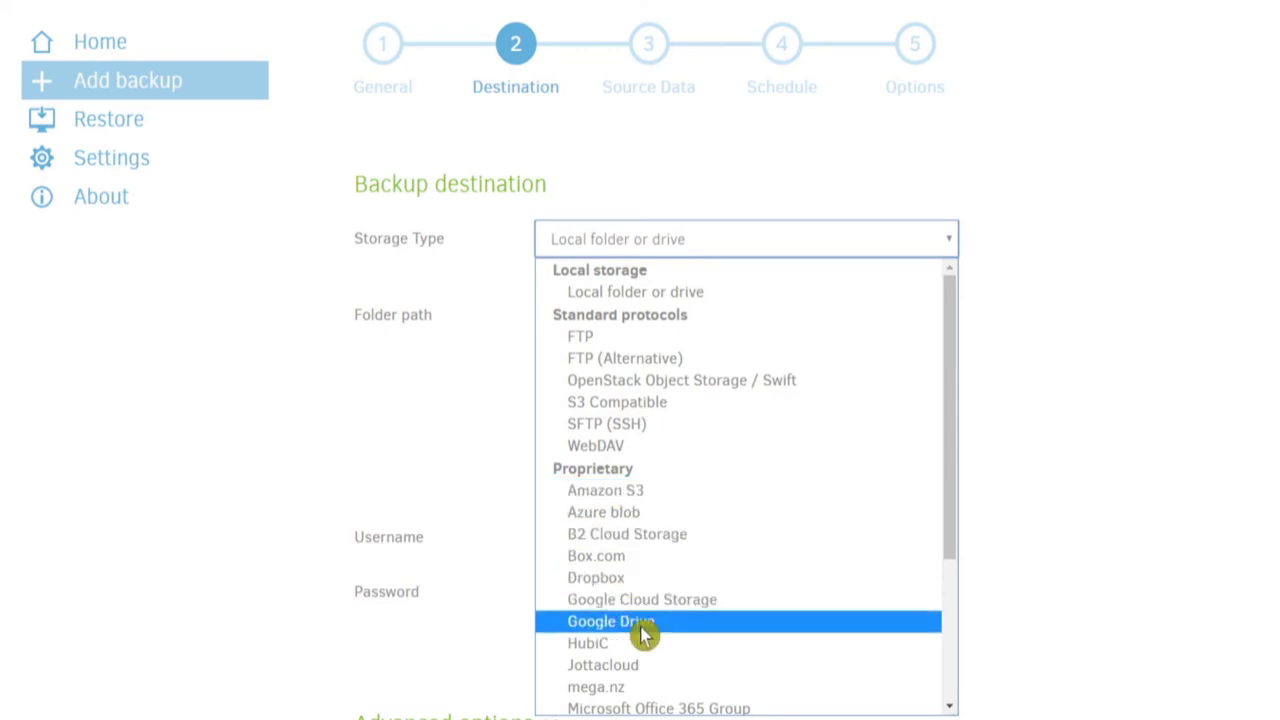
# - Scroll through the remaining storage types and keep Local folder or drive selected
pyautogui.scroll(-3, 643, 630)
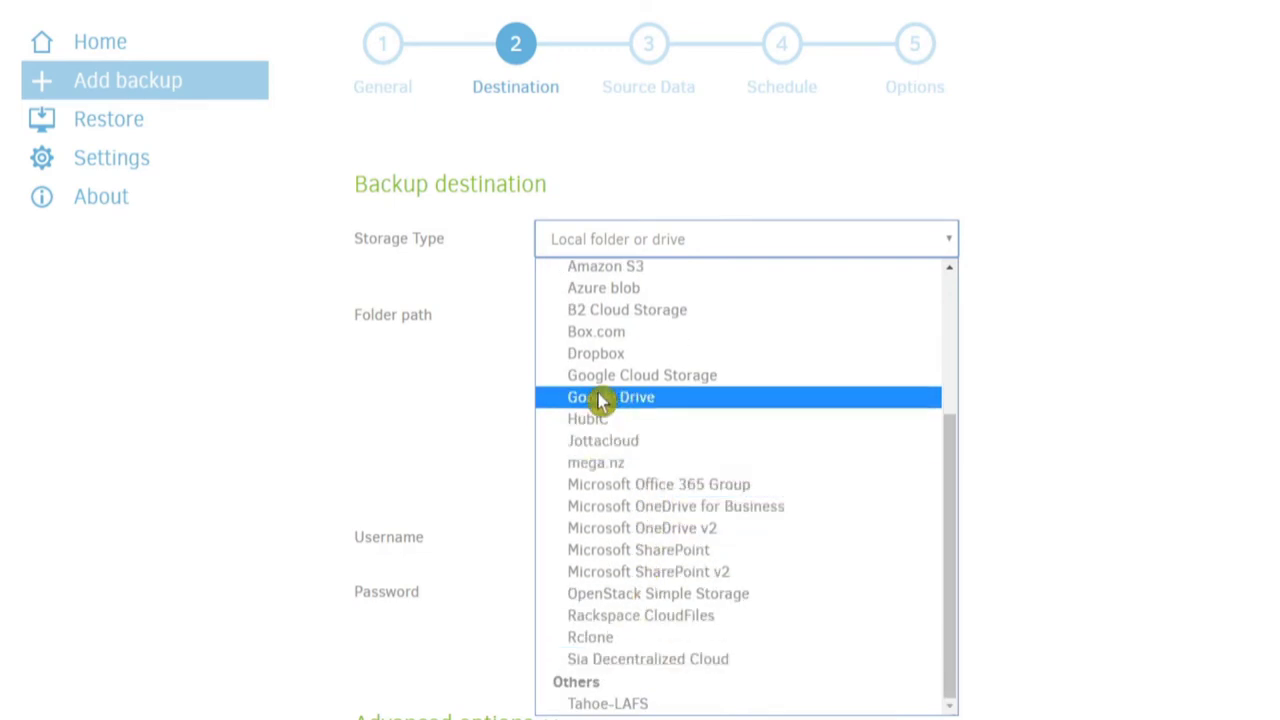
pyautogui.click(688, 245)
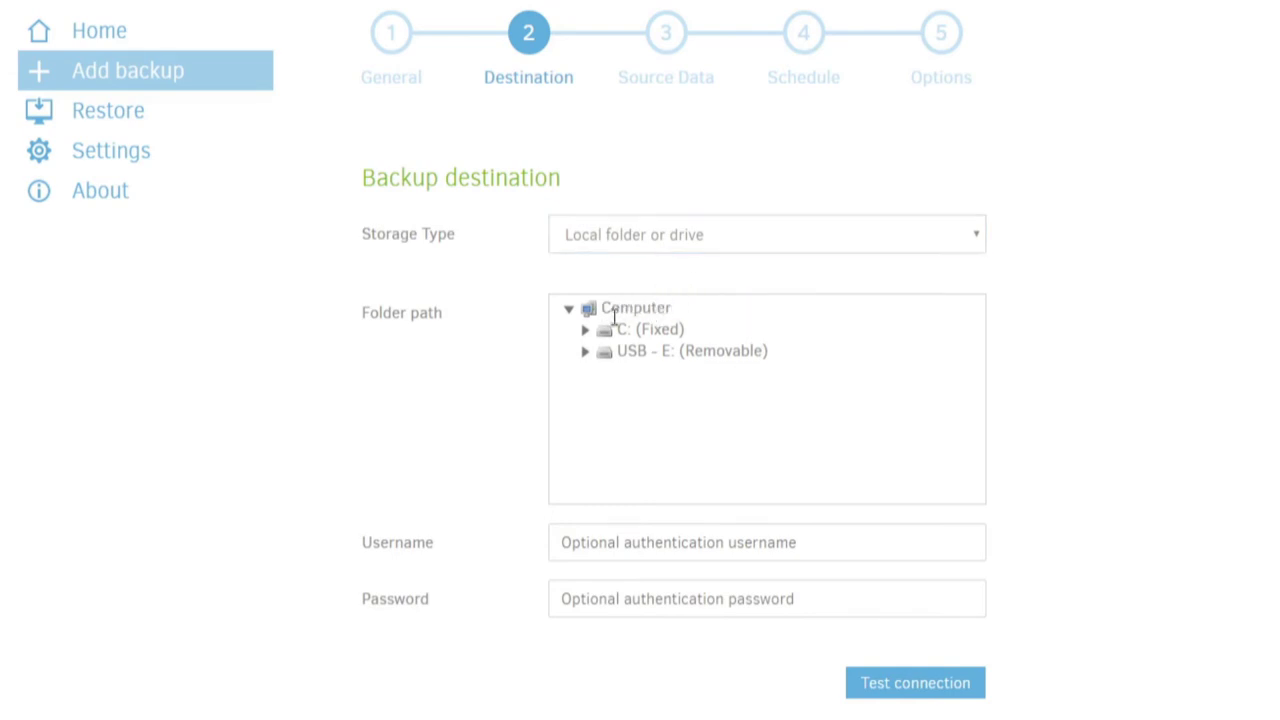
# - Set the destination folder path to the USB - E: (Removable) drive
pyautogui.click(631, 357)
pyautogui.click(646, 352)
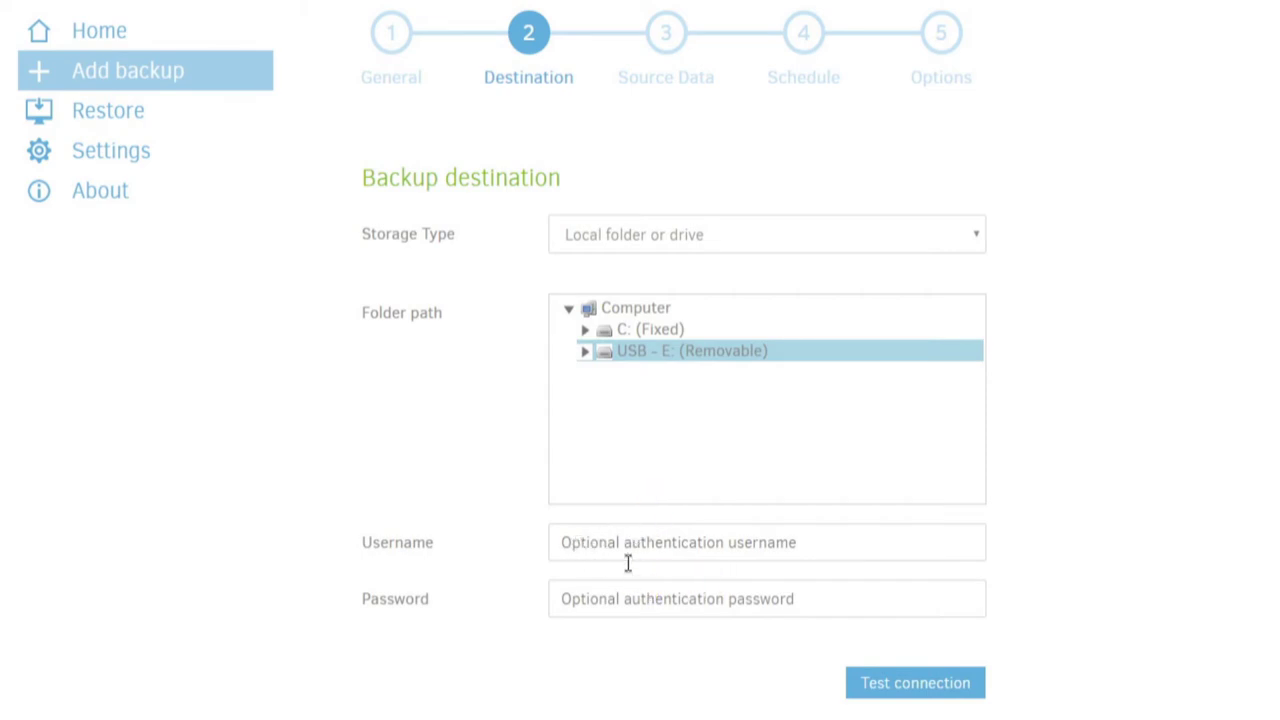
pyautogui.click(649, 423)
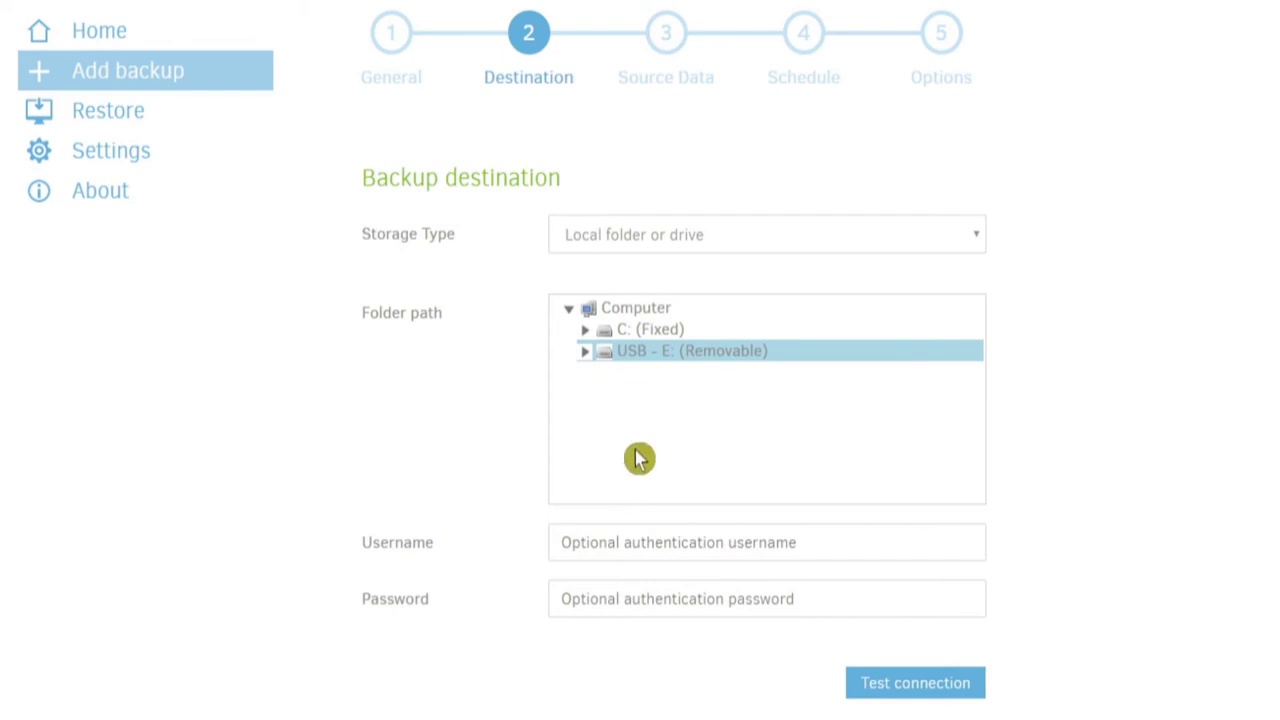
# - Test the connection to the USB drive, dismiss the success message, and proceed to source data
pyautogui.click(860, 688)
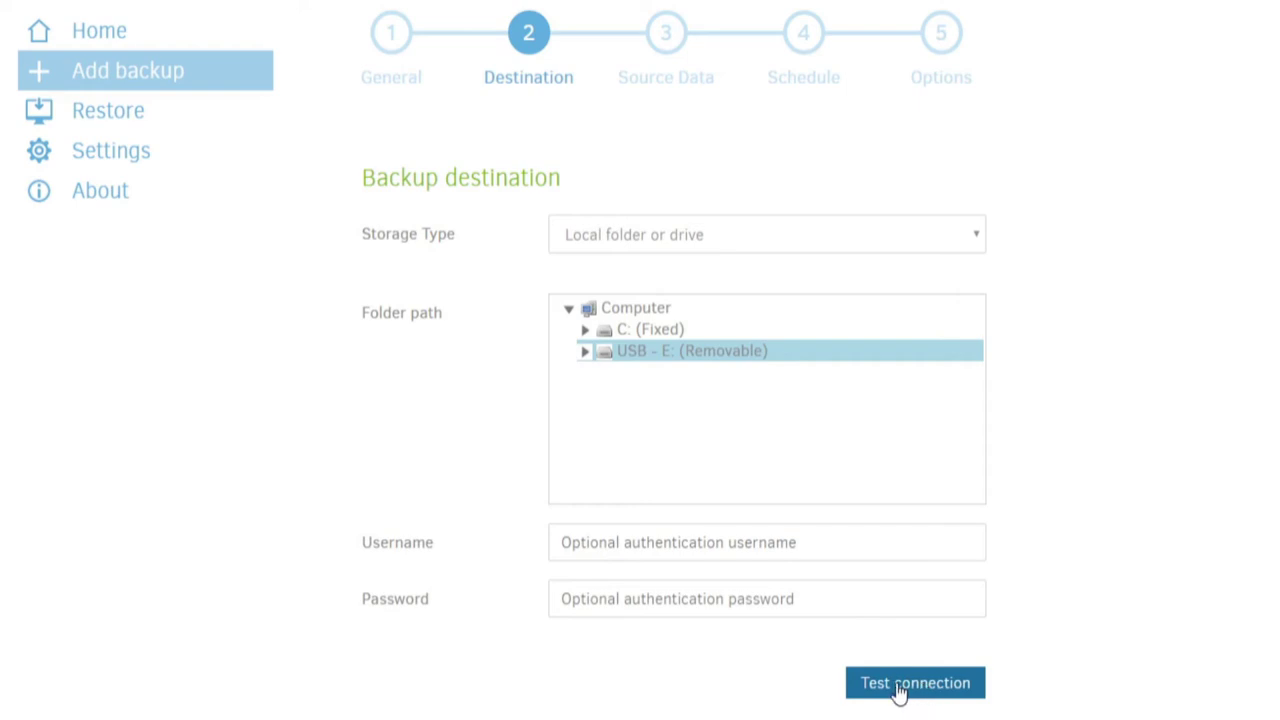
pyautogui.click(900, 688)
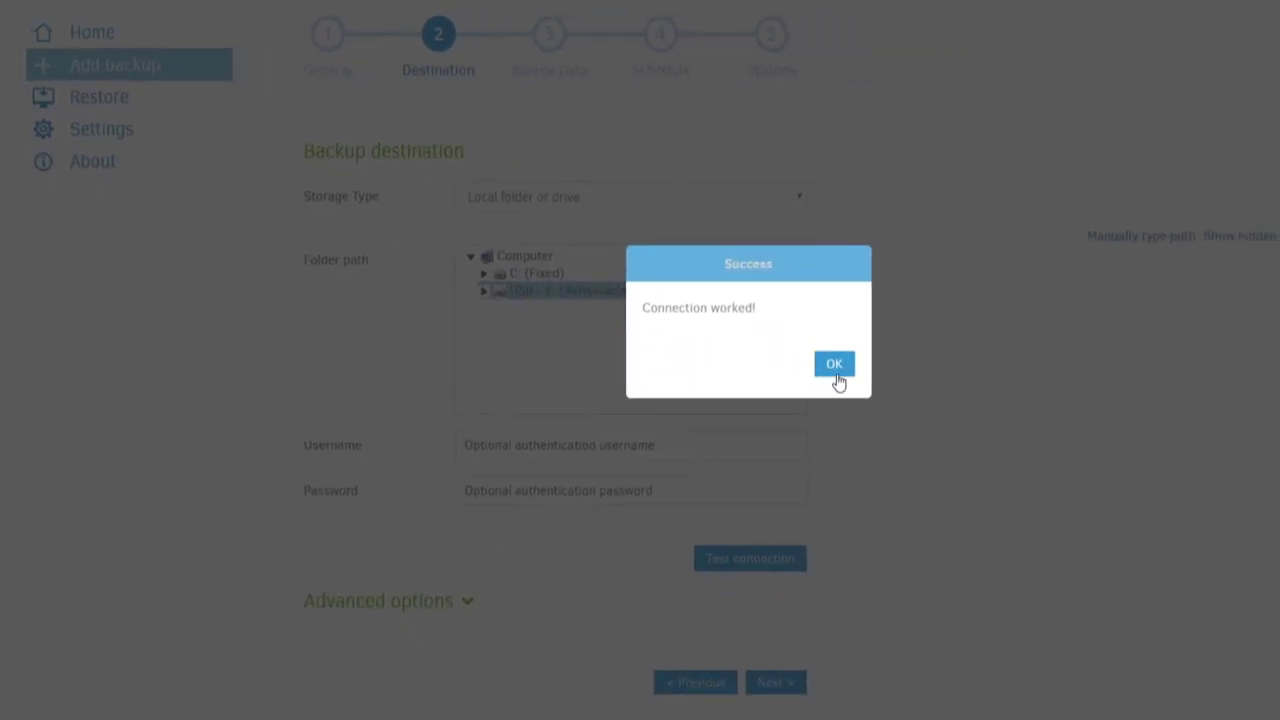
pyautogui.click(832, 366)
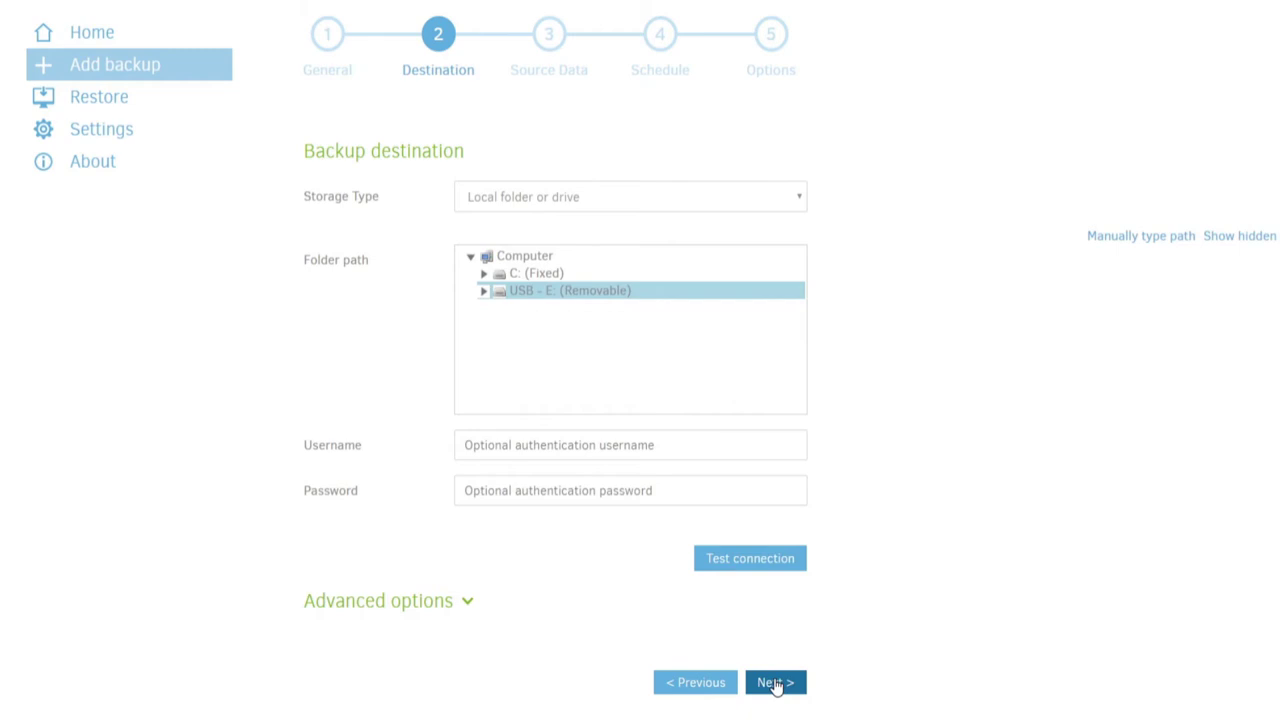
pyautogui.click(775, 683)
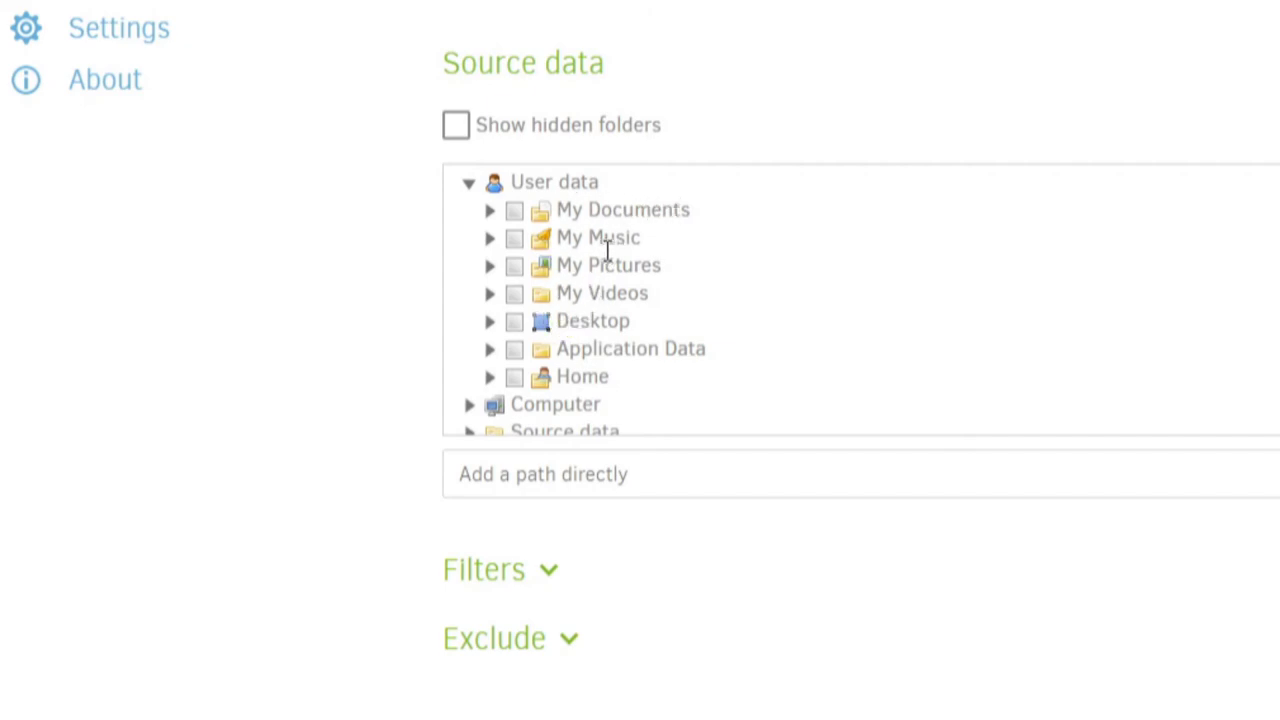
# - Tick the Home folder, browse its subfolders, then remove Home from the backup again
pyautogui.click(508, 457)
pyautogui.click(515, 378)
pyautogui.click(489, 377)
pyautogui.scroll(-3, 660, 385)
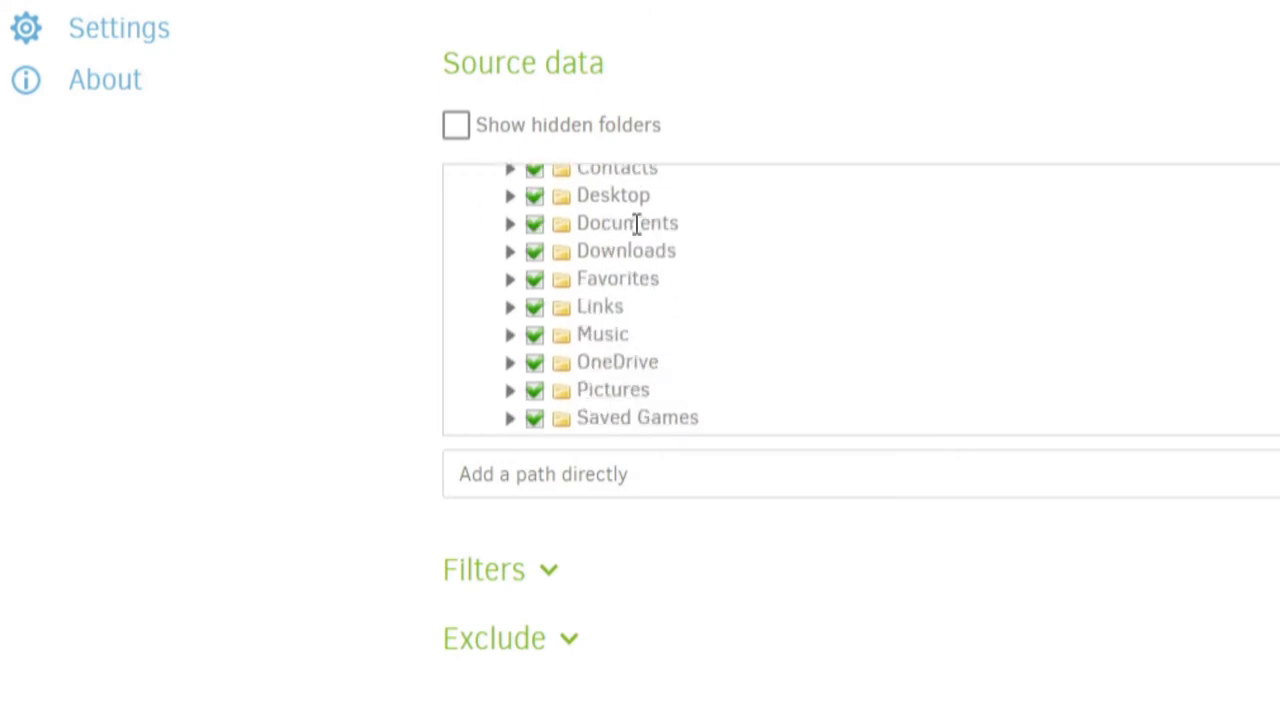
pyautogui.click(734, 434)
pyautogui.scroll(5, 646, 394)
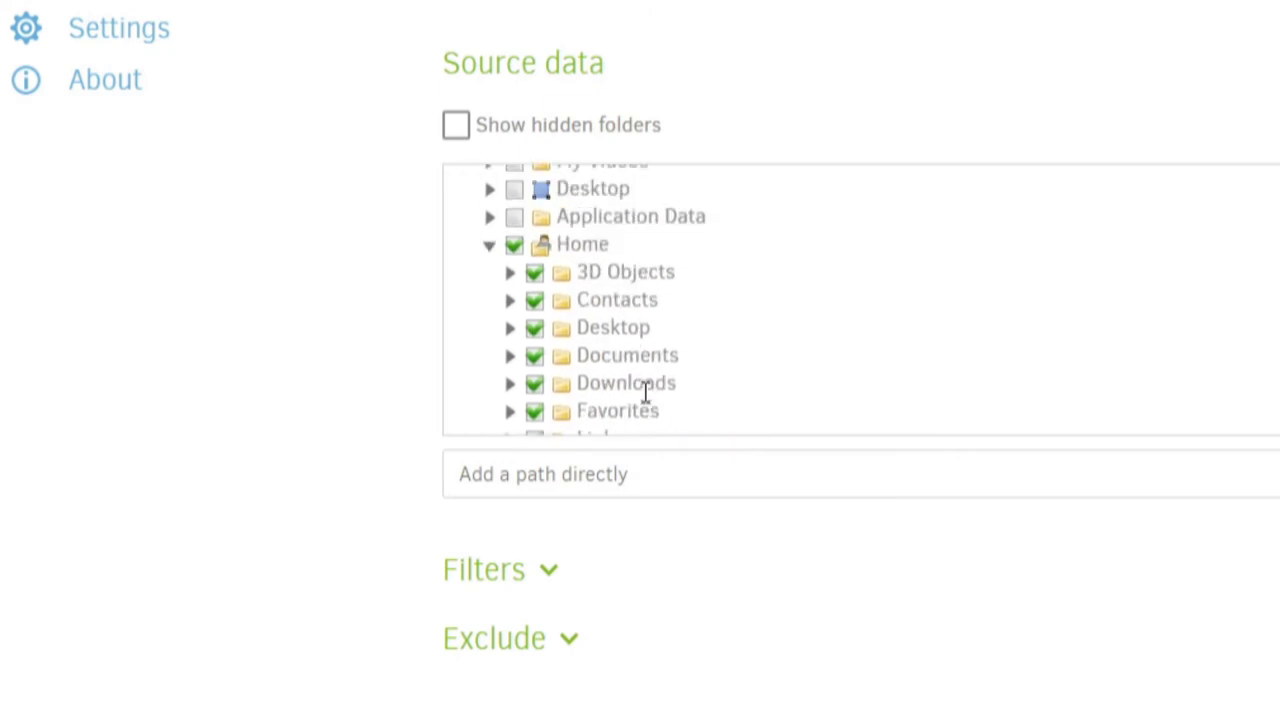
pyautogui.scroll(-3, 648, 400)
pyautogui.click(514, 272)
pyautogui.click(577, 321)
pyautogui.click(700, 397)
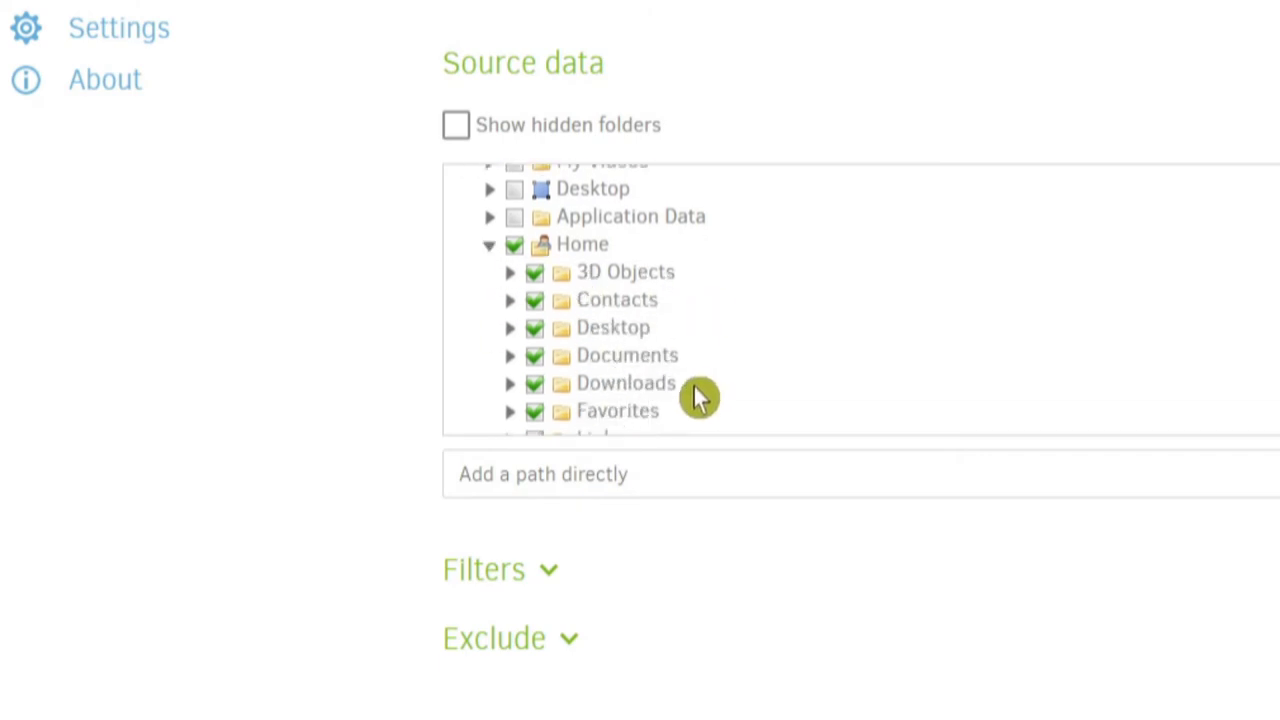
pyautogui.click(566, 320)
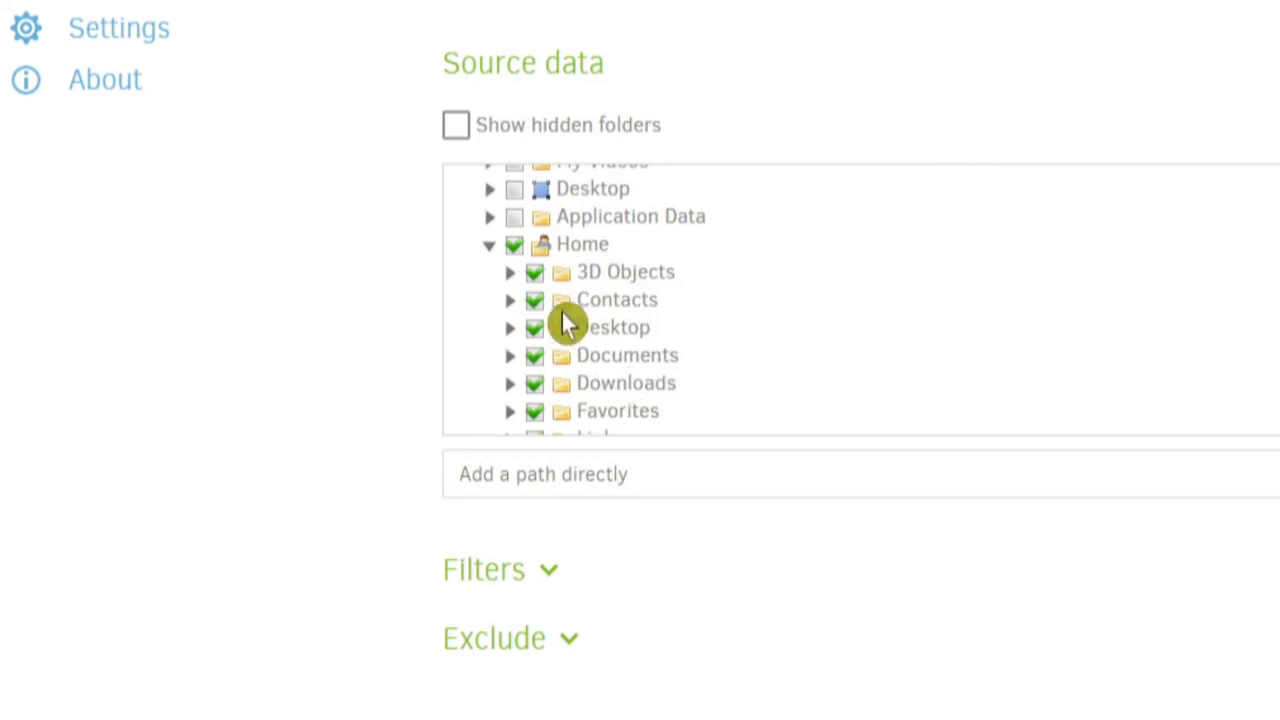
pyautogui.click(514, 245)
pyautogui.click(487, 250)
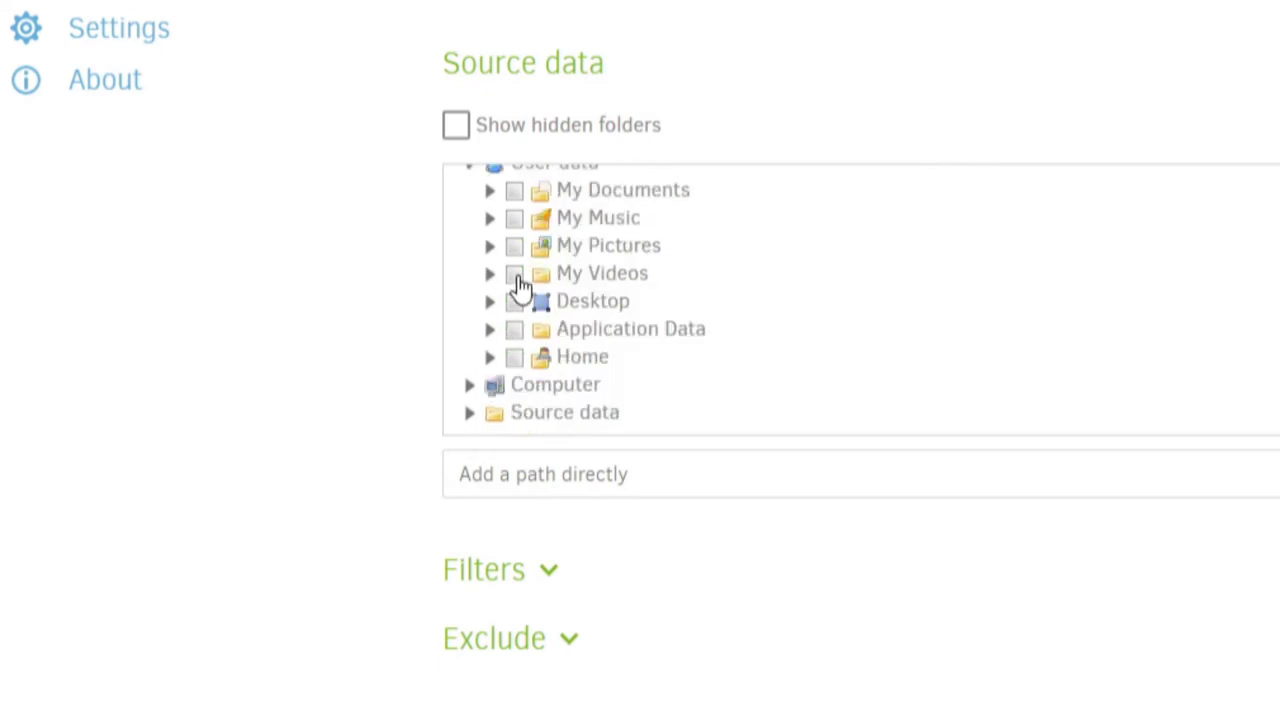
pyautogui.scroll(1, 523, 286)
pyautogui.click(537, 321)
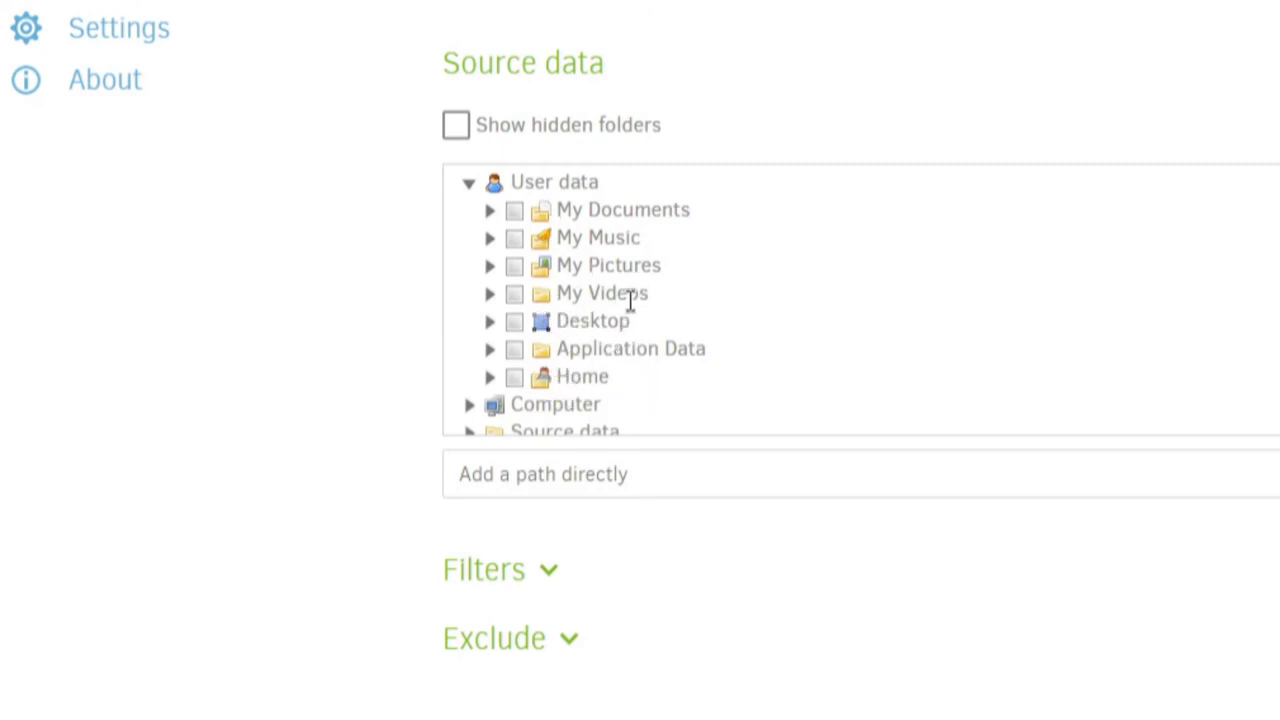
# - Expand Computer and the C: (Fixed) drive to browse its folders, including Users
pyautogui.click(469, 406)
pyautogui.scroll(-1, 675, 388)
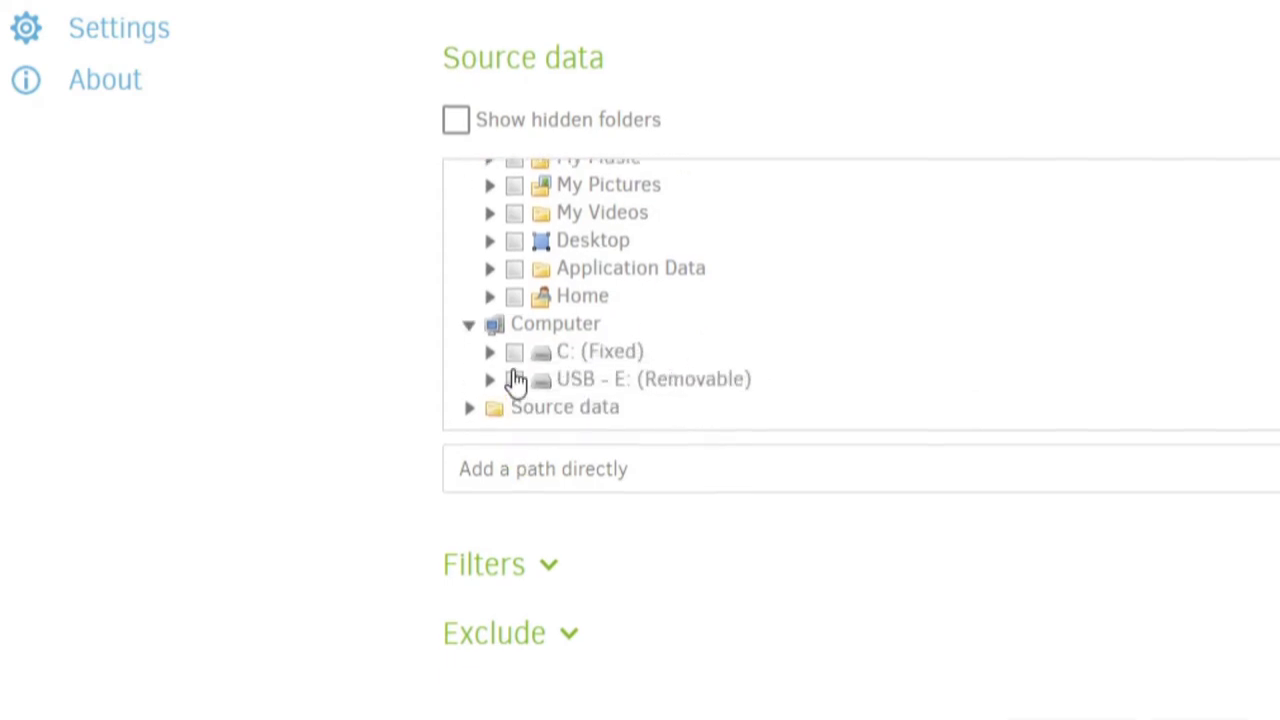
pyautogui.click(490, 352)
pyautogui.scroll(-3, 771, 366)
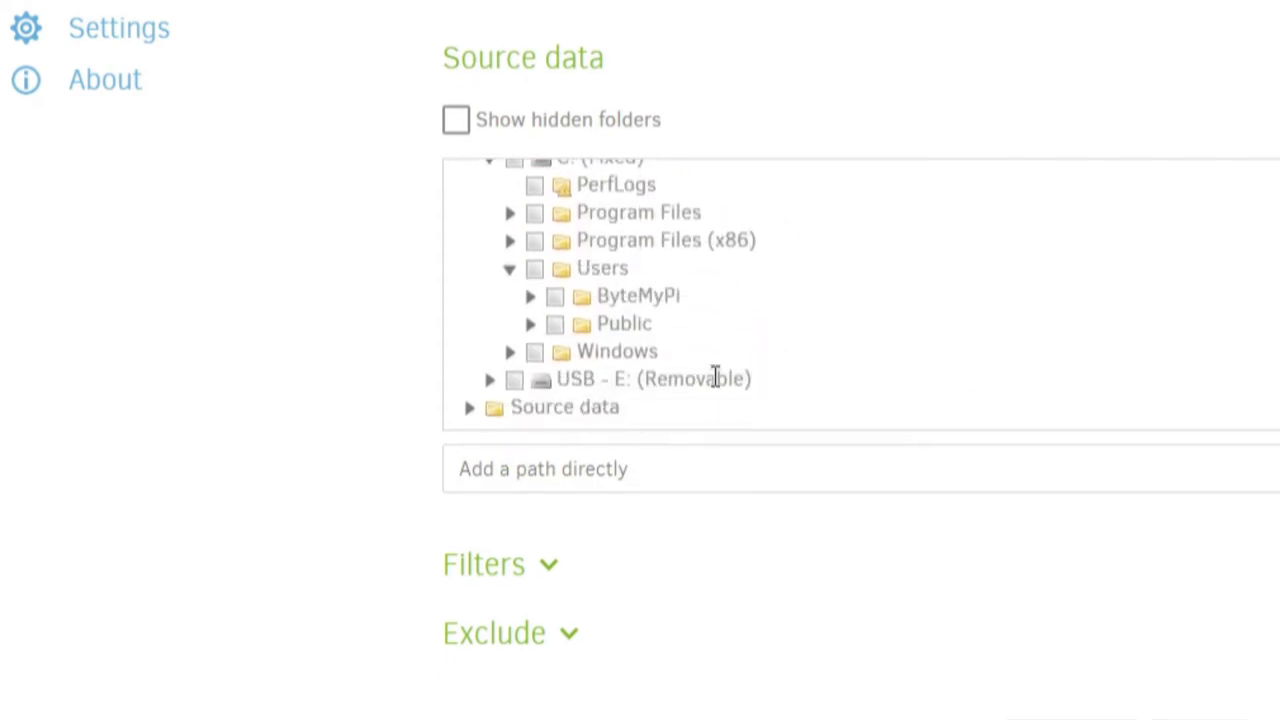
pyautogui.click(573, 367)
pyautogui.click(651, 294)
pyautogui.click(597, 328)
pyautogui.click(610, 330)
pyautogui.click(705, 316)
pyautogui.click(603, 299)
pyautogui.click(594, 310)
pyautogui.click(655, 292)
pyautogui.scroll(5, 557, 323)
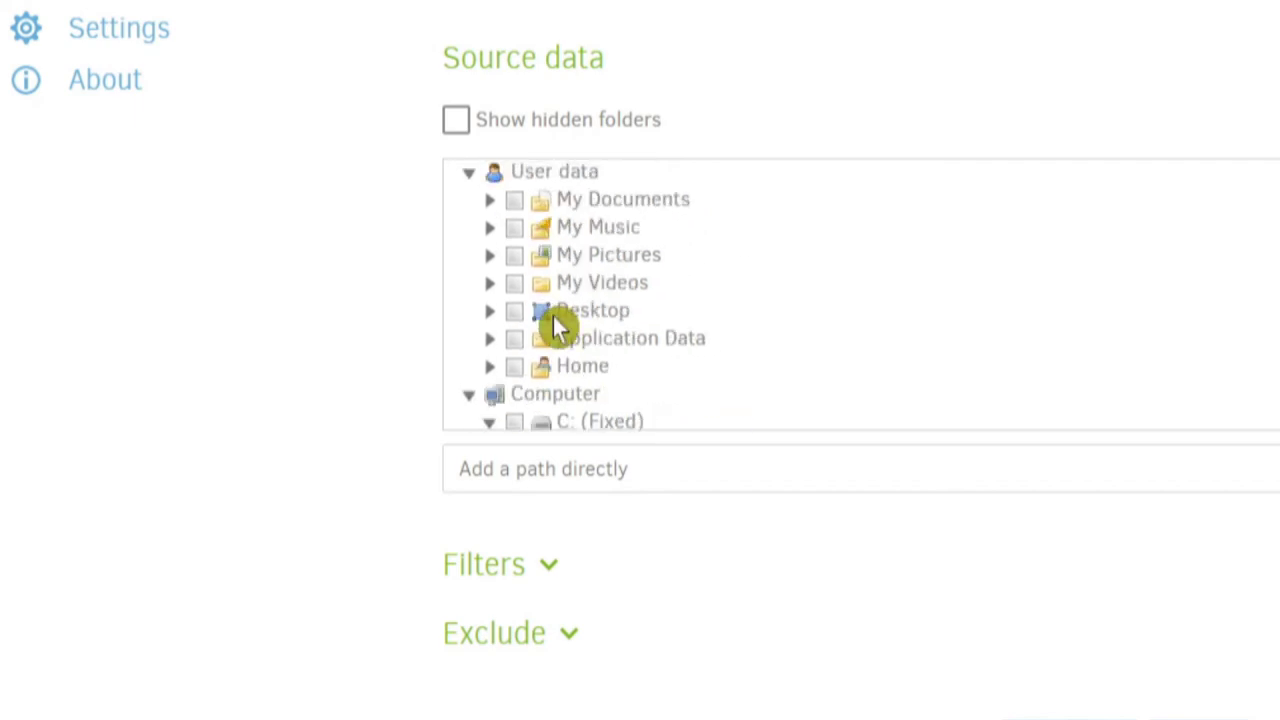
# - Collapse Computer, tick My Documents, My Music, My Pictures, My Videos and Desktop, and proceed to Schedule
pyautogui.click(468, 399)
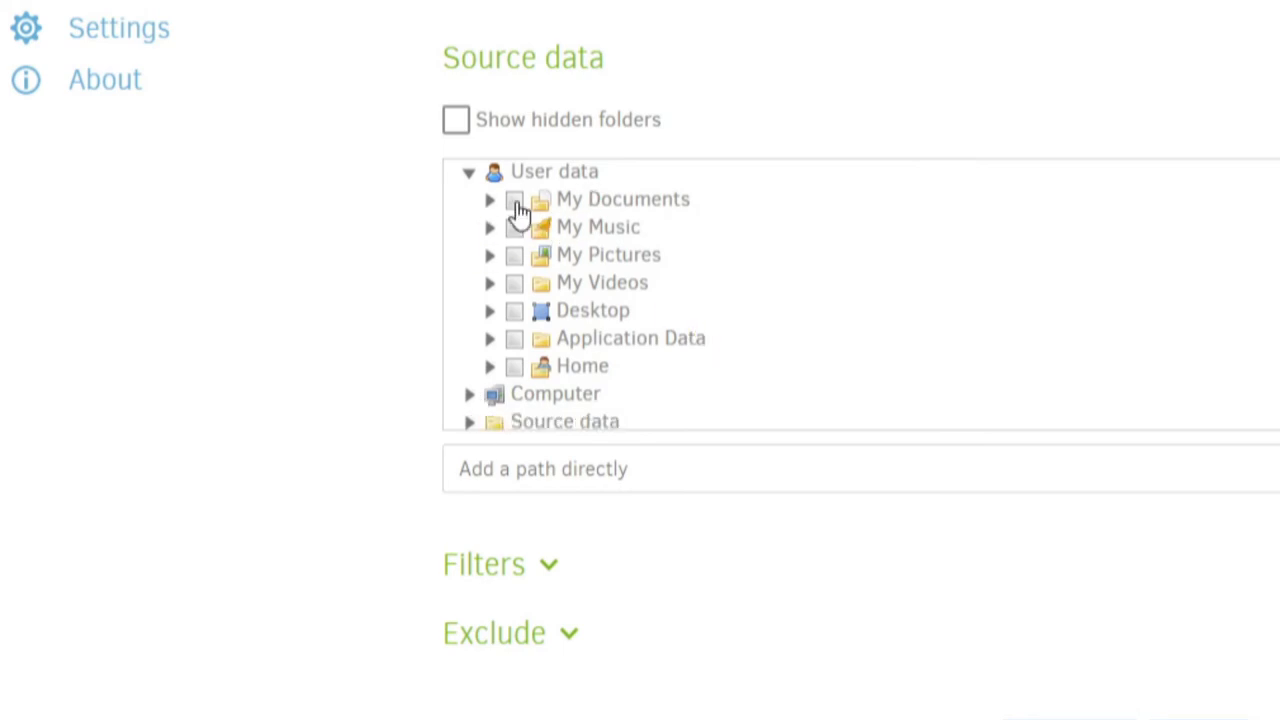
pyautogui.click(515, 203)
pyautogui.click(514, 229)
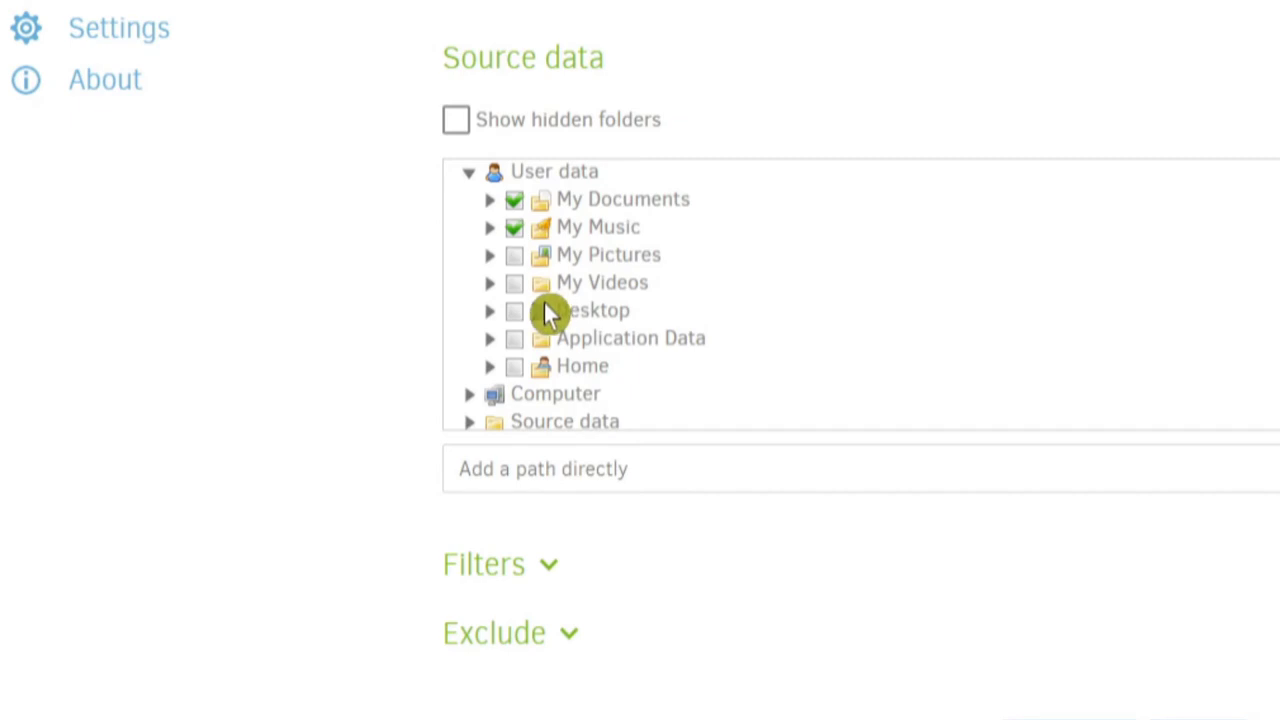
pyautogui.click(514, 256)
pyautogui.click(514, 284)
pyautogui.click(514, 311)
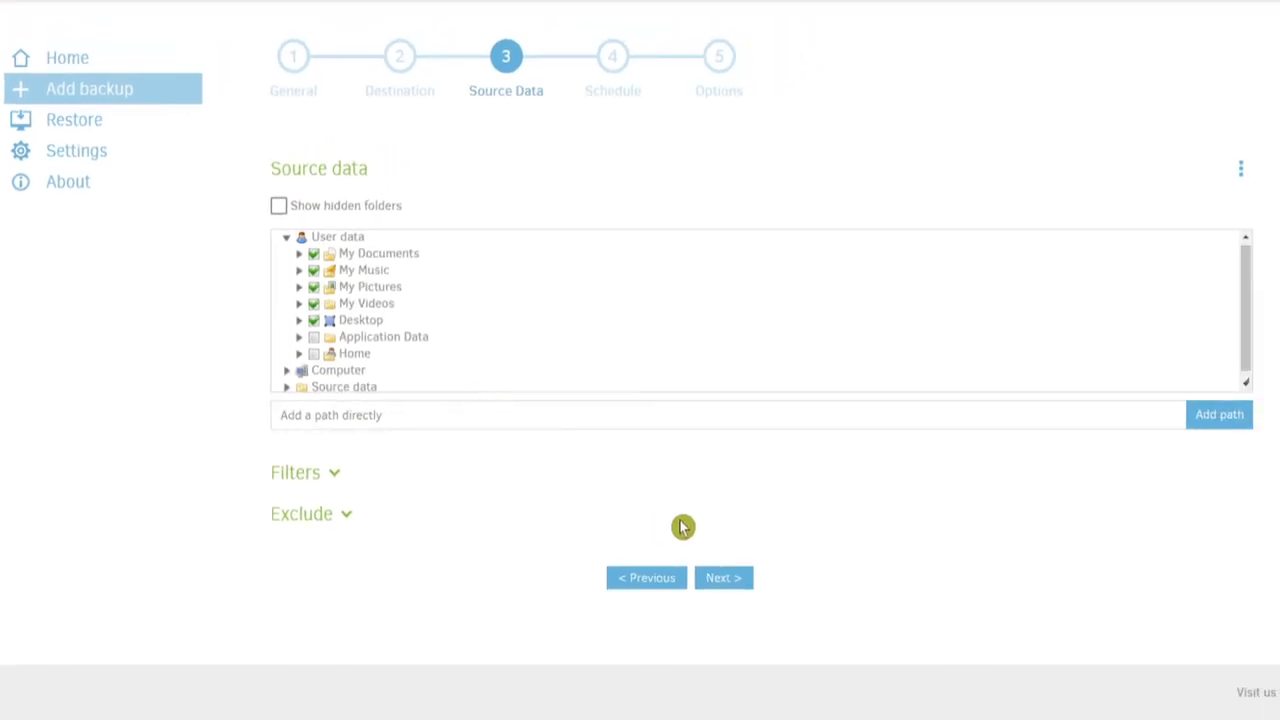
pyautogui.click(722, 579)
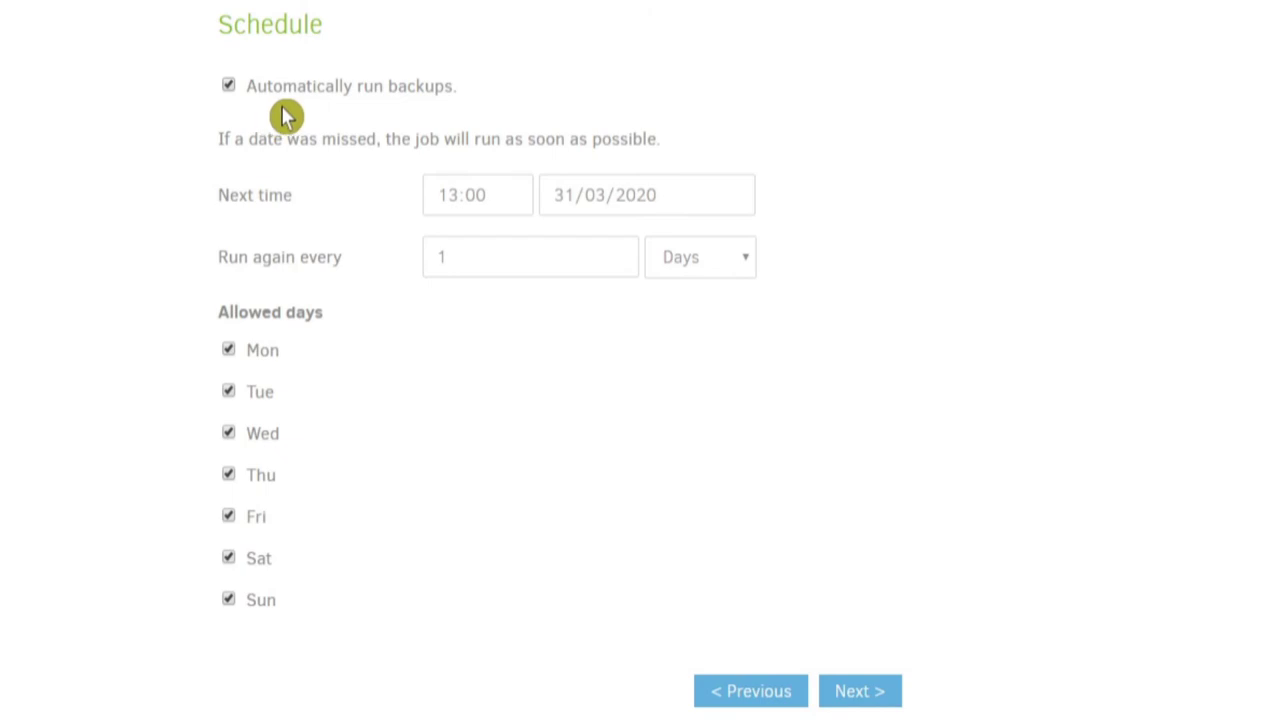
pyautogui.click(265, 186)
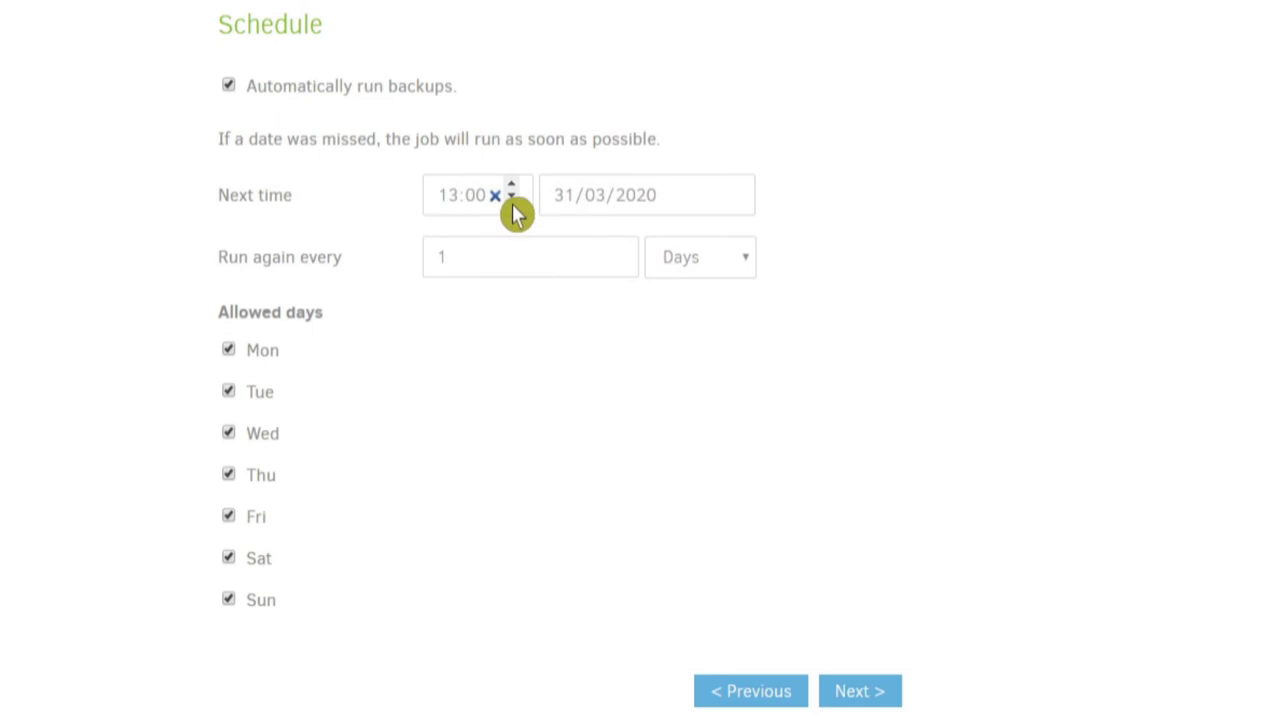
pyautogui.click(477, 208)
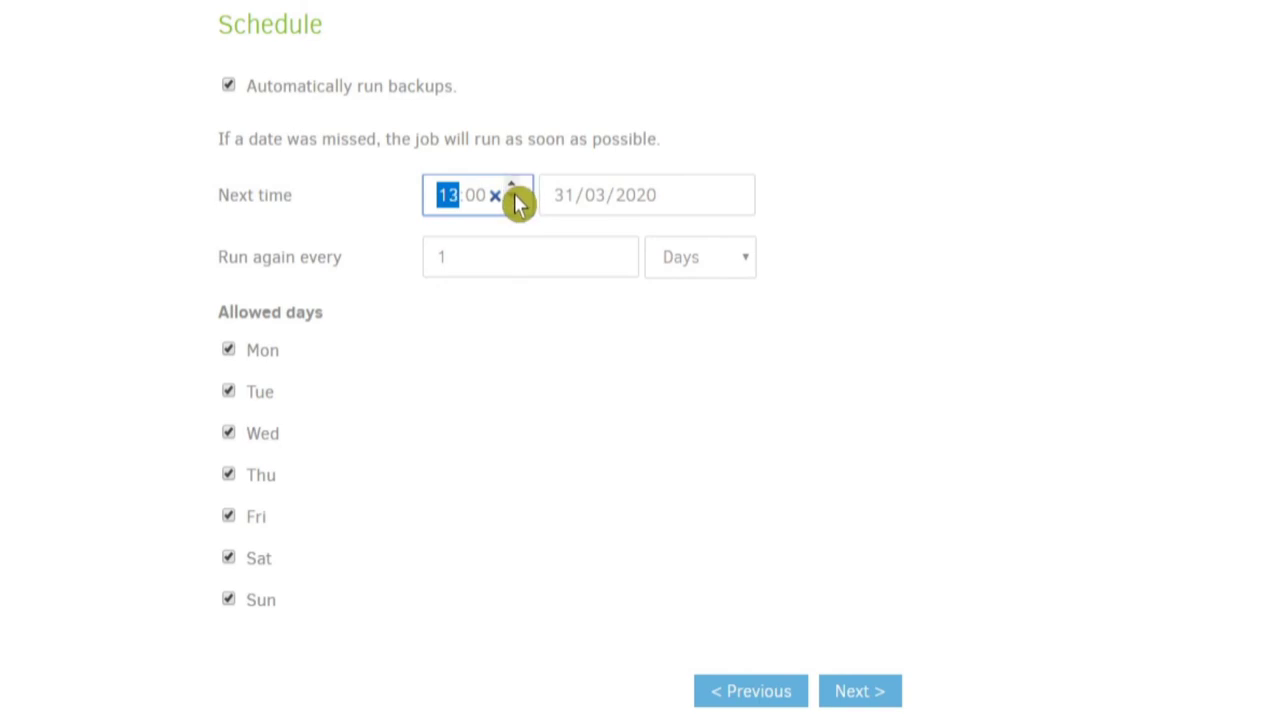
pyautogui.click(572, 214)
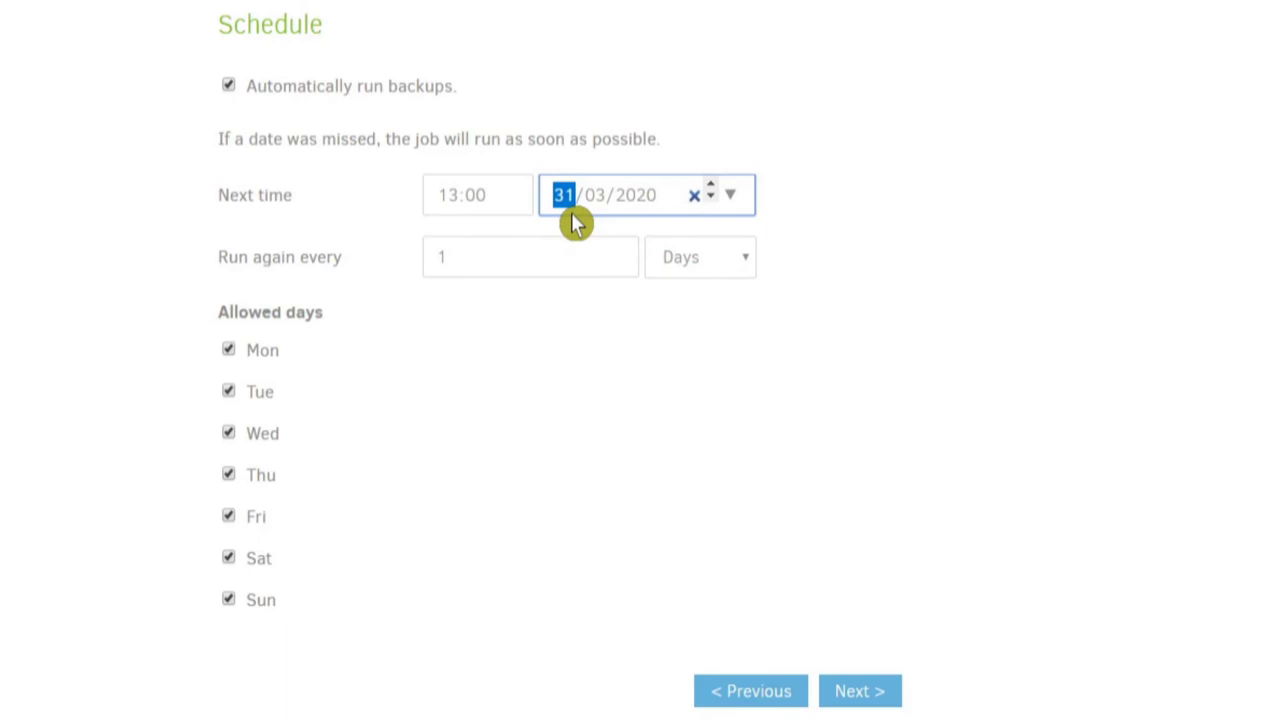
pyautogui.click(735, 198)
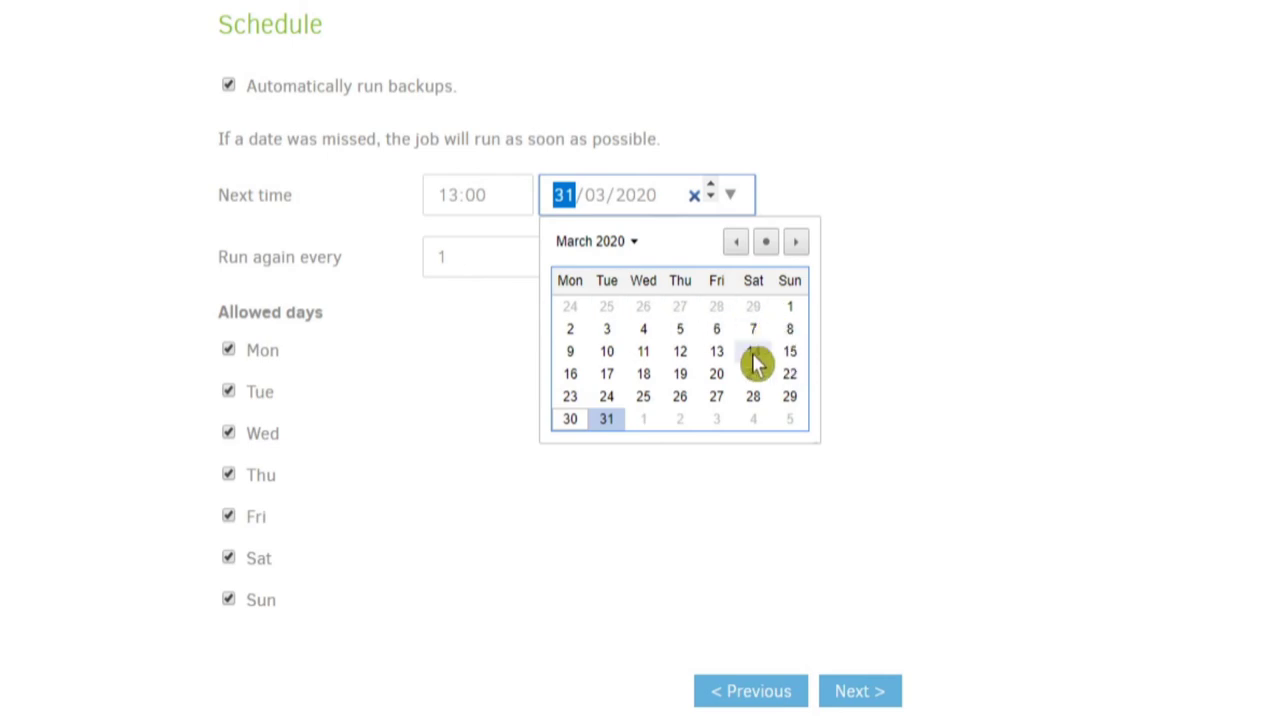
pyautogui.click(736, 200)
pyautogui.click(736, 200)
pyautogui.click(760, 209)
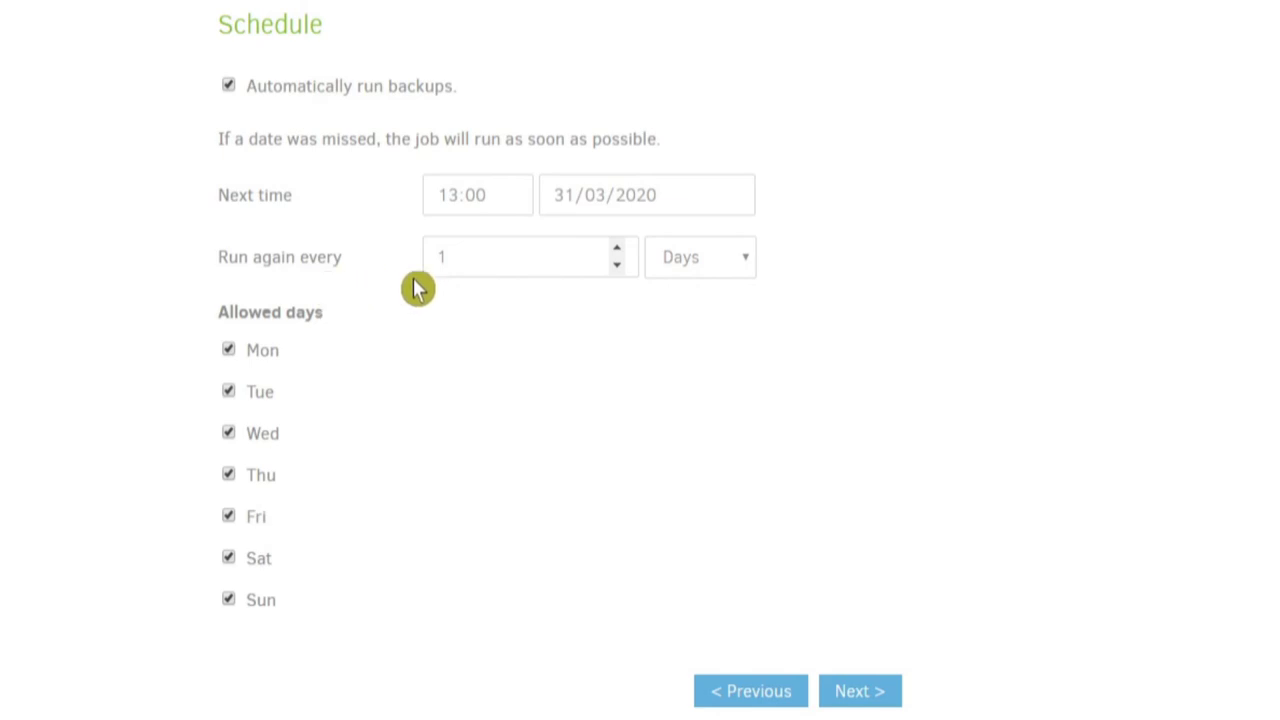
pyautogui.click(752, 270)
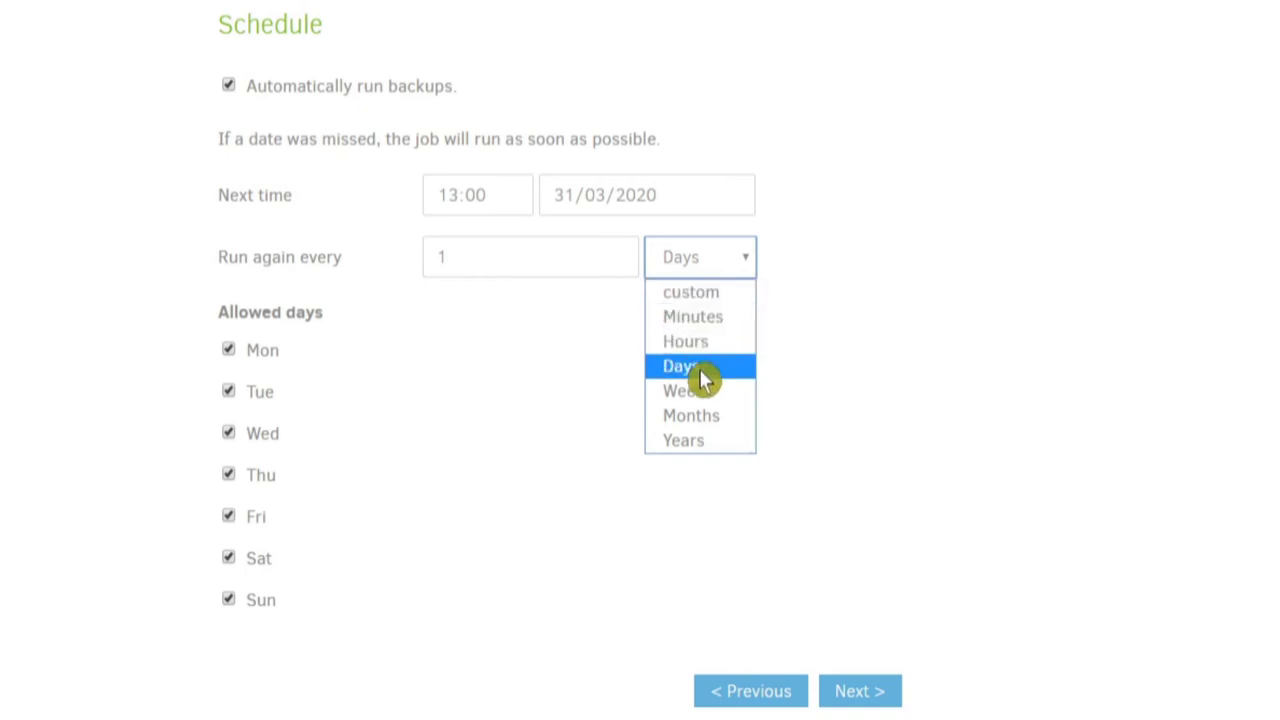
pyautogui.click(828, 265)
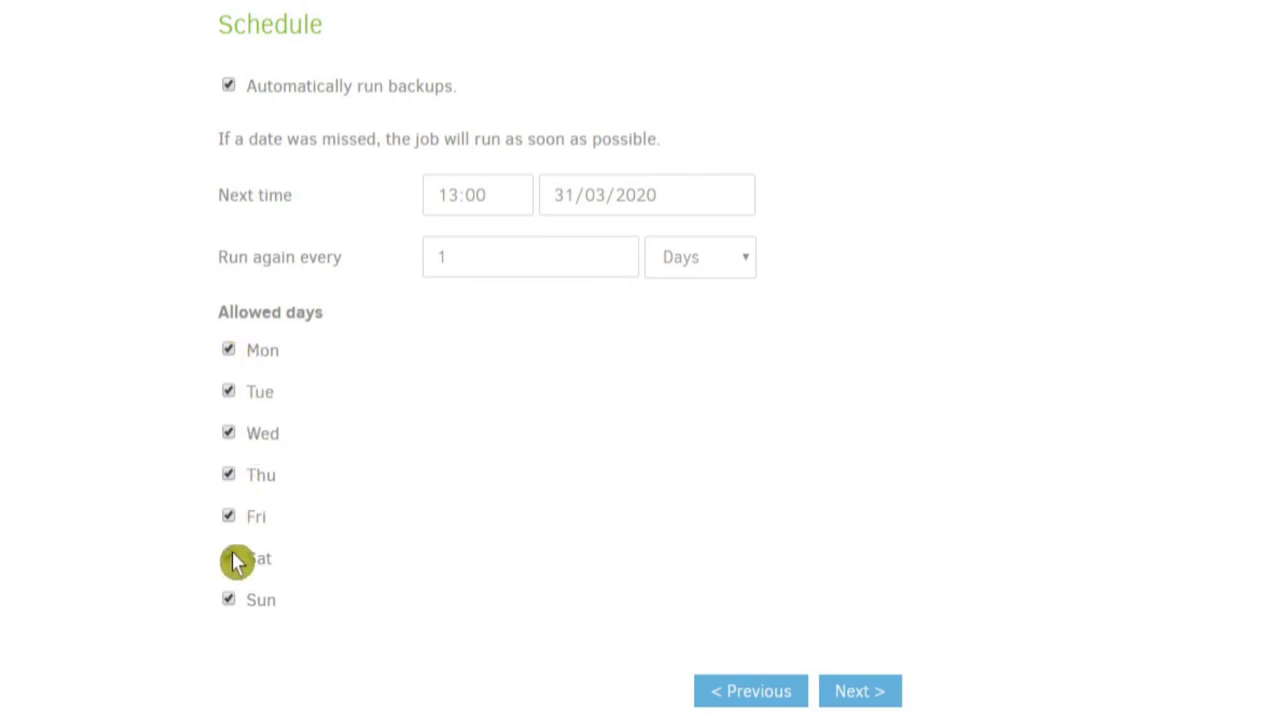
pyautogui.click(240, 362)
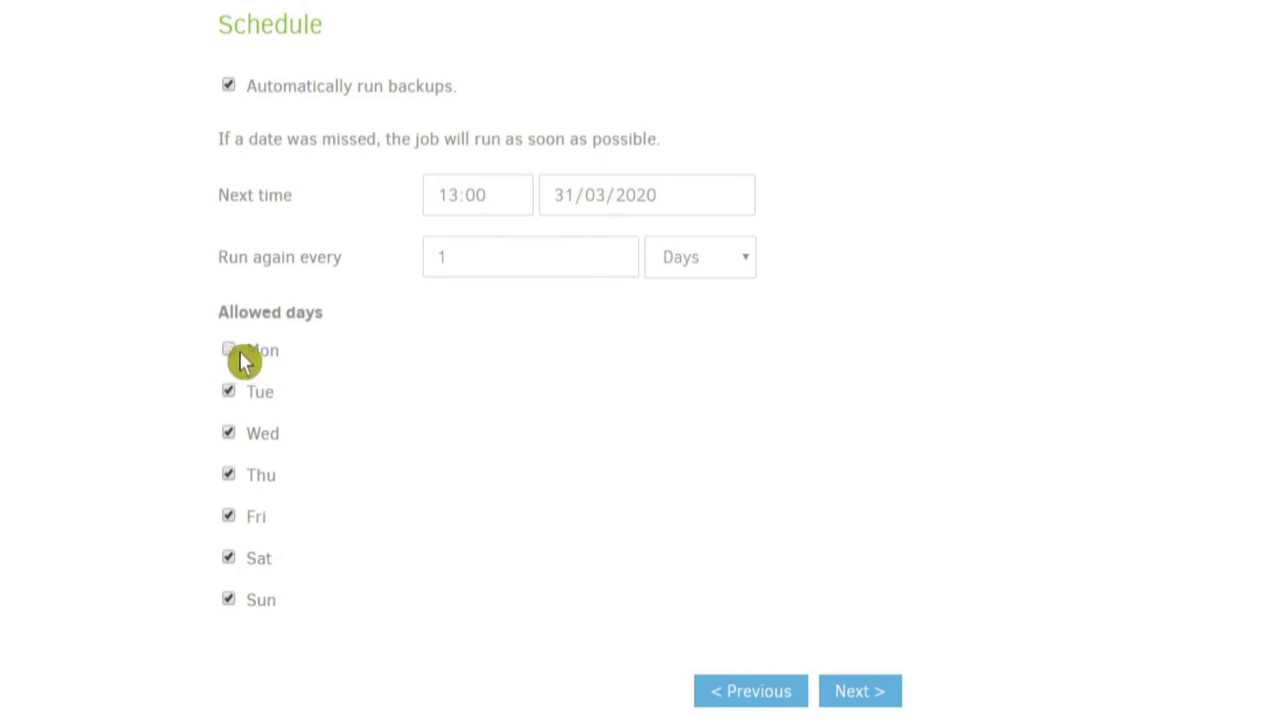
pyautogui.click(238, 360)
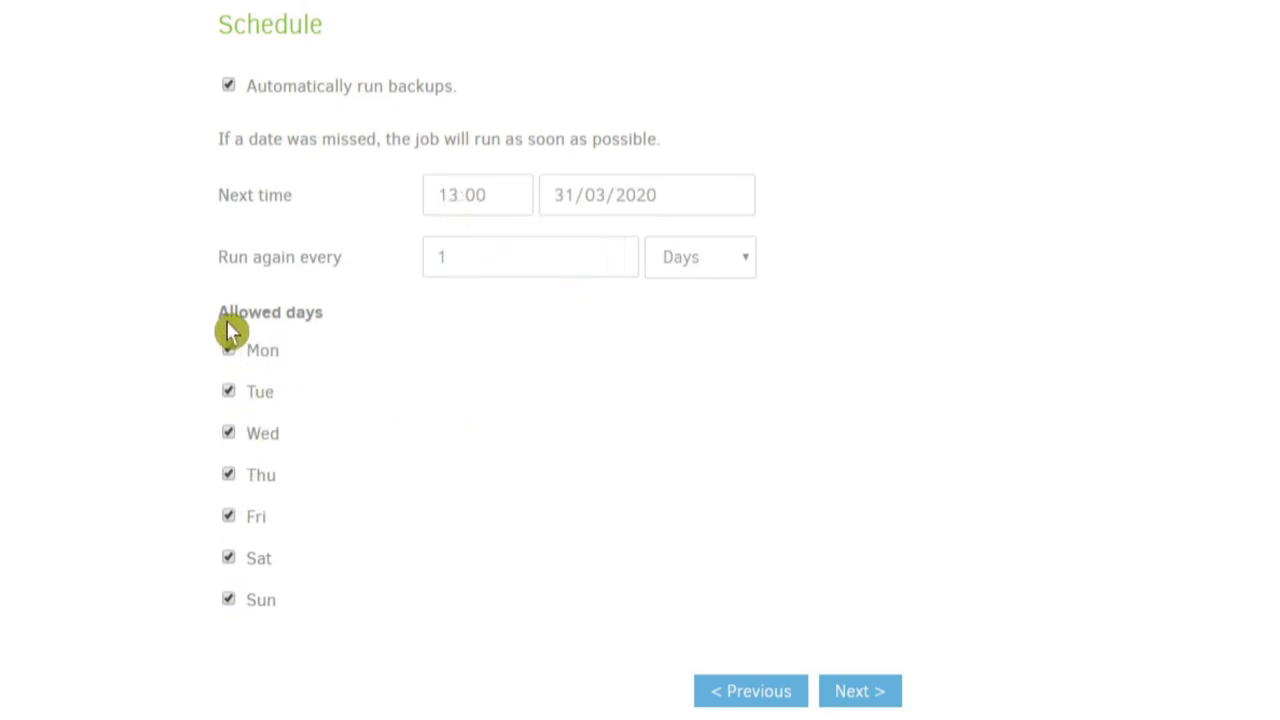
# - Keep the daily 13:00 schedule, reach Options, and open the retention policy list
pyautogui.click(866, 698)
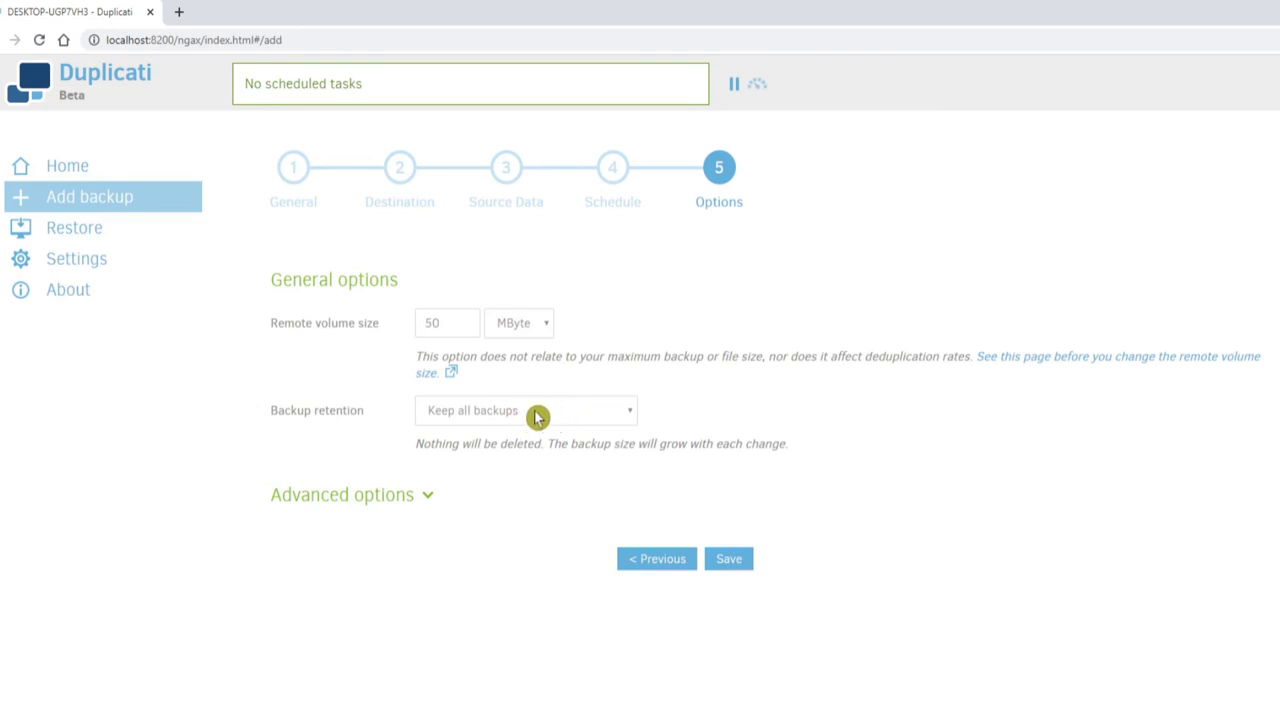
pyautogui.click(622, 417)
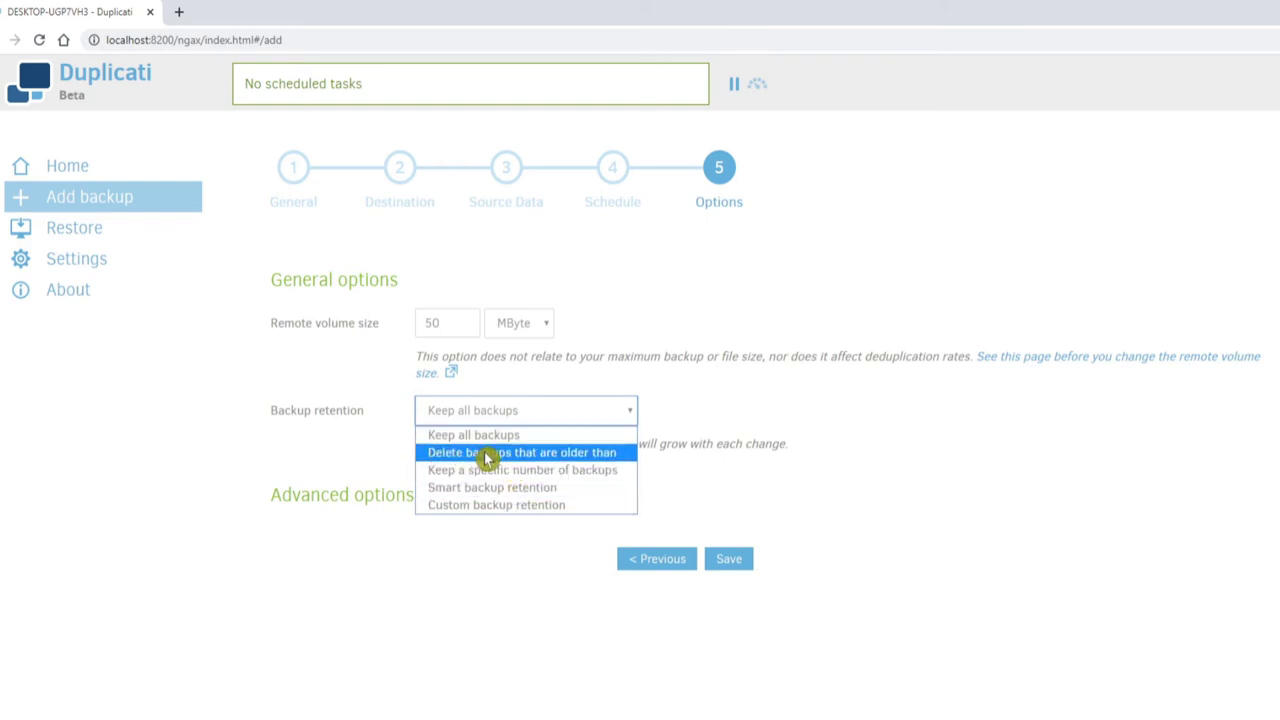
# - Set Backup retention to 'Keep a specific number of backups' with a limit of 3
pyautogui.press('Up')
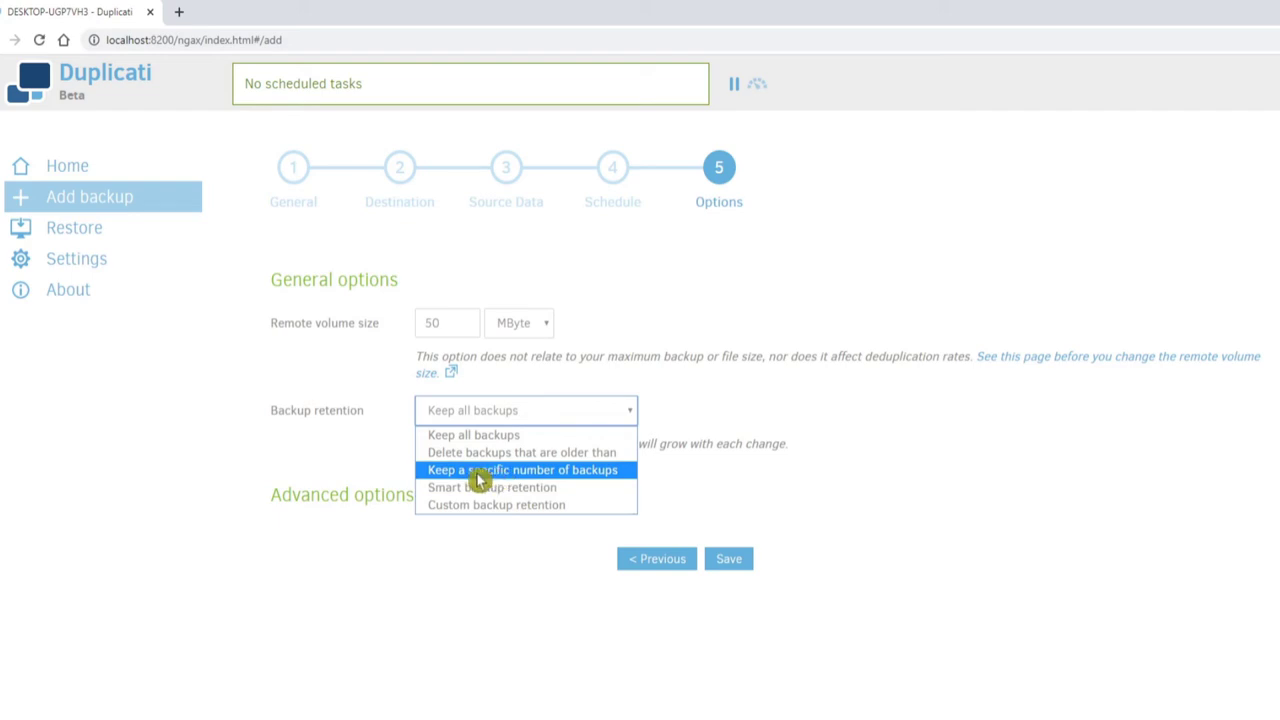
pyautogui.click(497, 470)
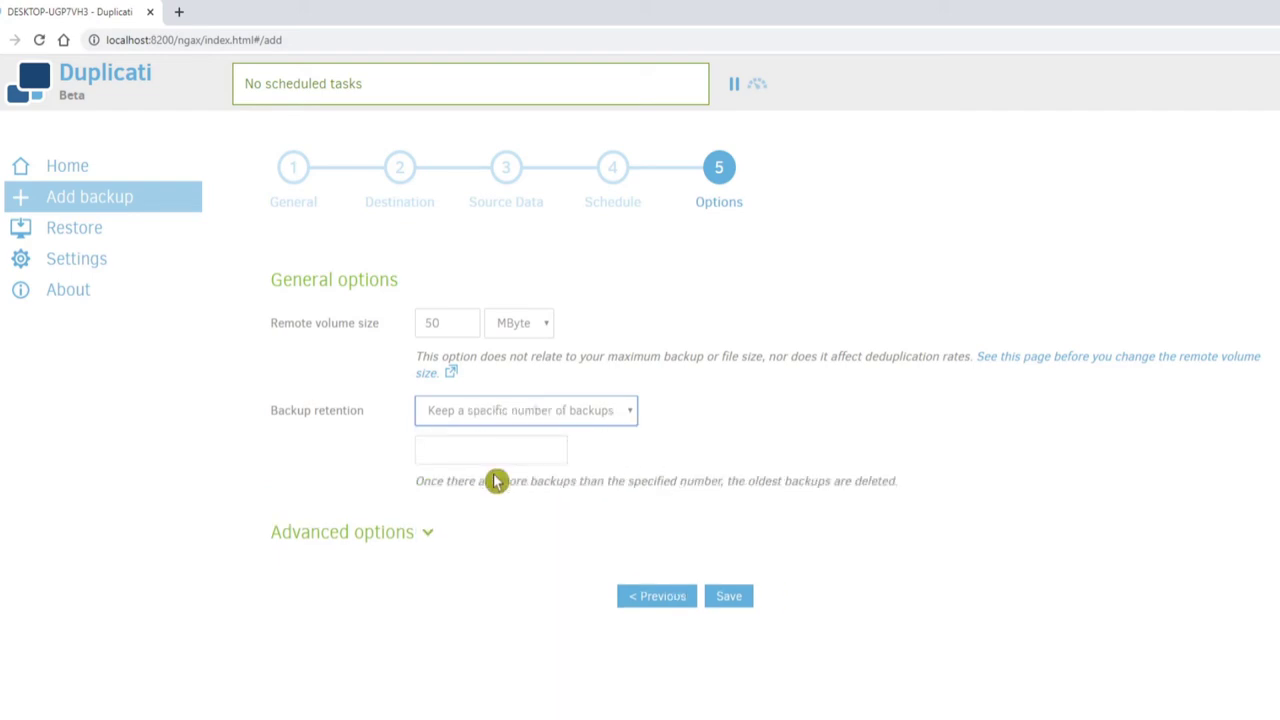
pyautogui.click(456, 447)
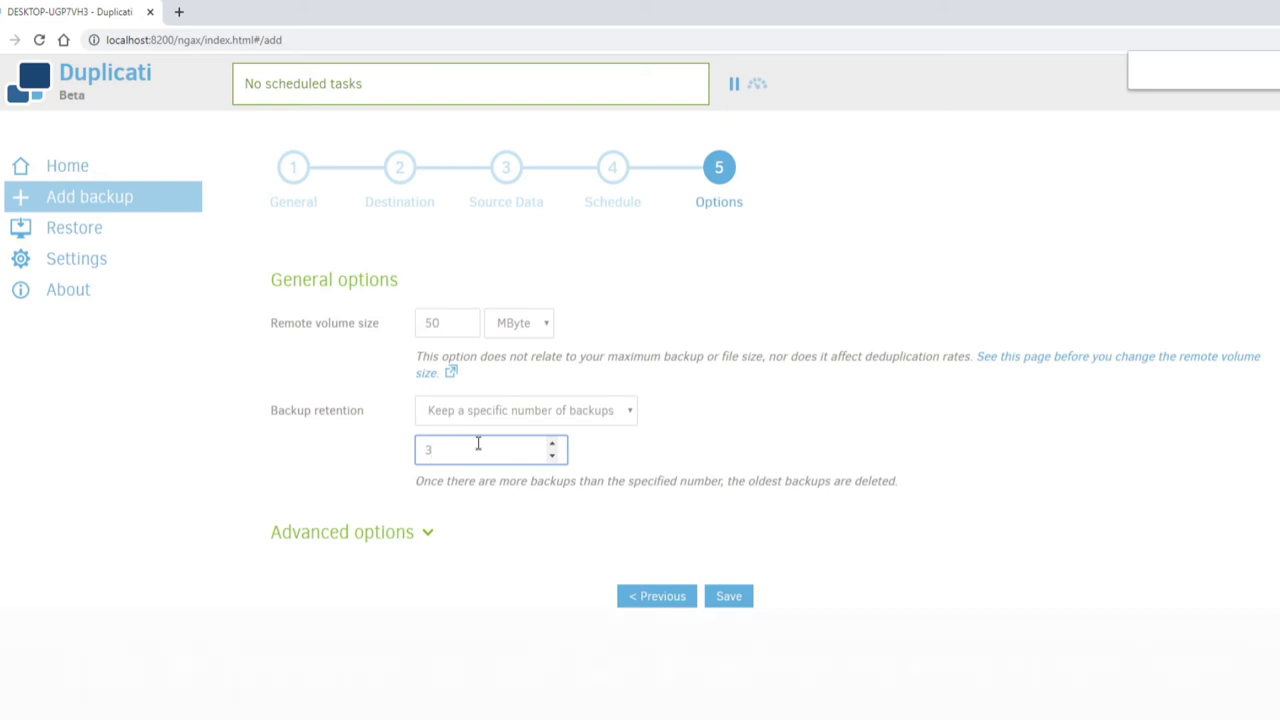
pyautogui.click(514, 438)
# - Save the Backup job, choosing 'Use weak passphrase' in the warning dialog
pyautogui.click(731, 603)
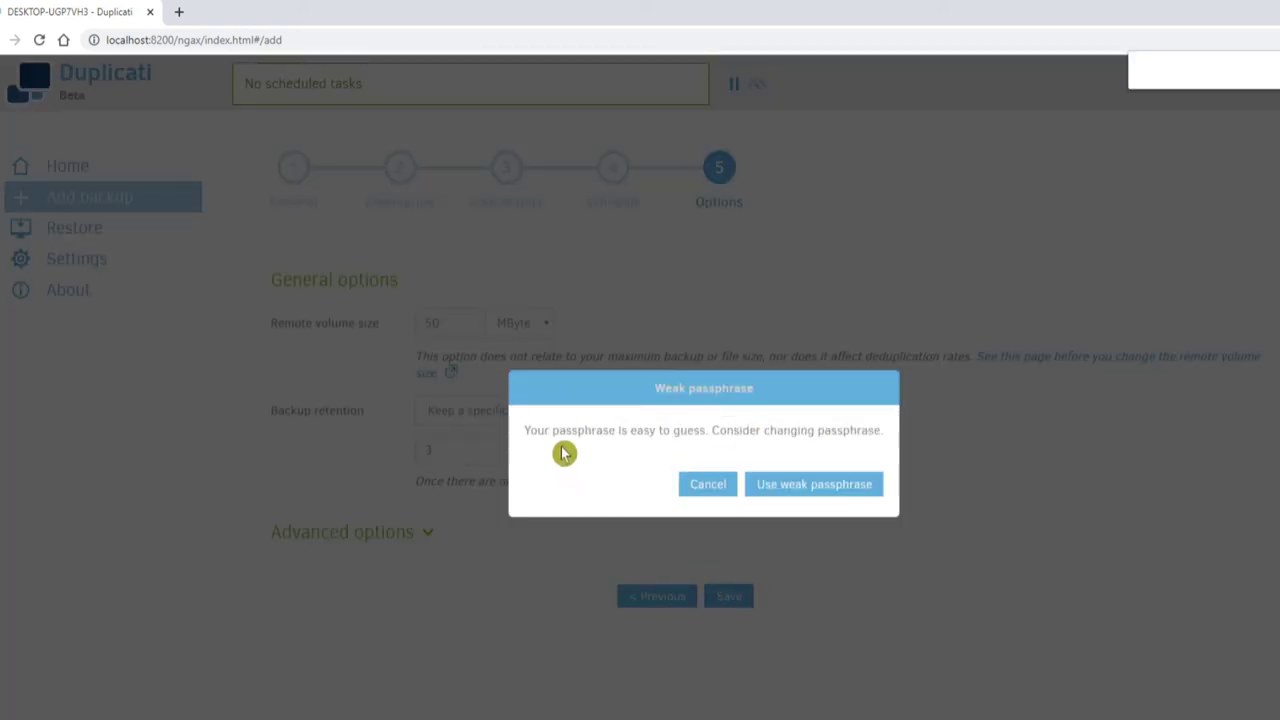
pyautogui.click(704, 447)
pyautogui.click(795, 494)
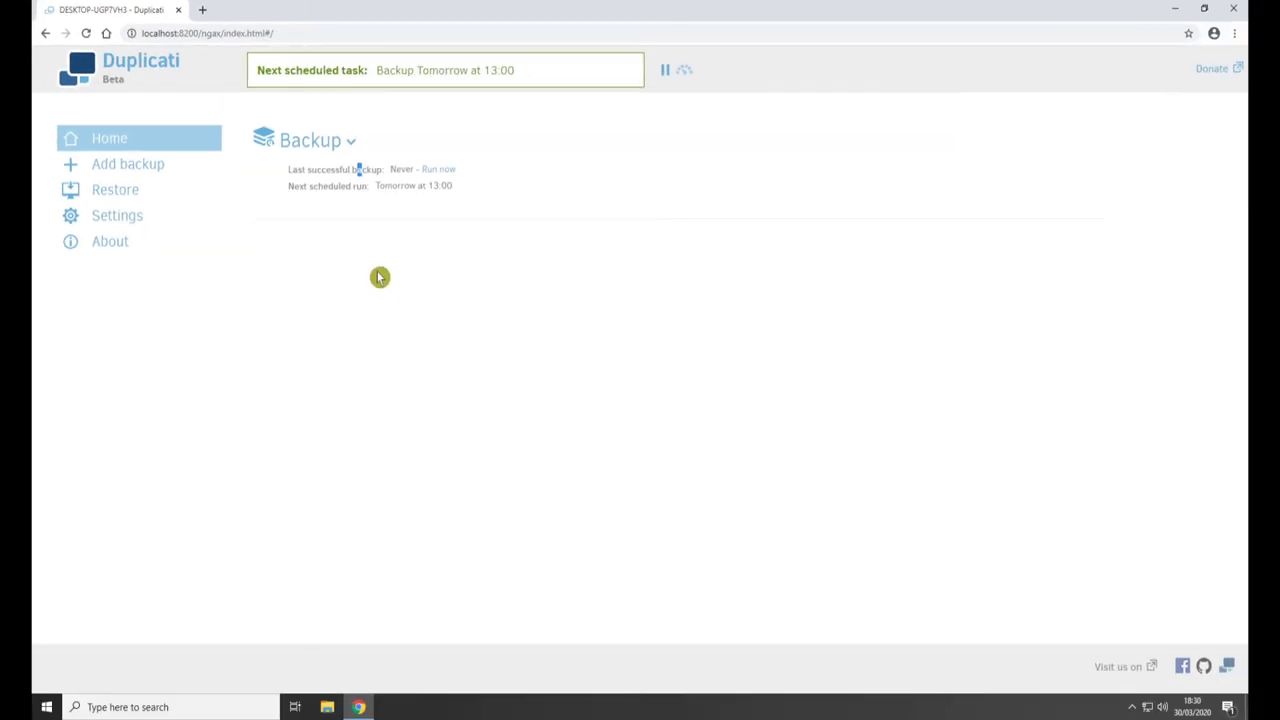
pyautogui.click(405, 291)
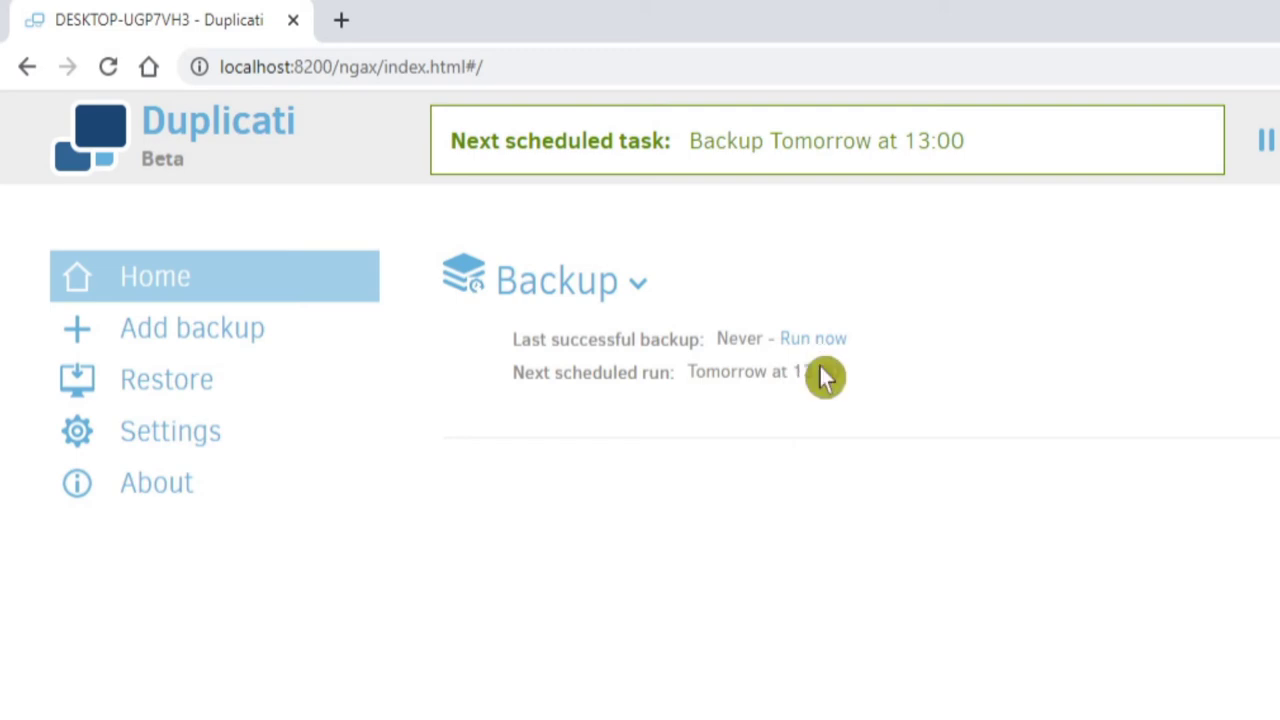
# - Start the Backup job immediately with 'Run now' on the Home page
pyautogui.moveTo(771, 368)
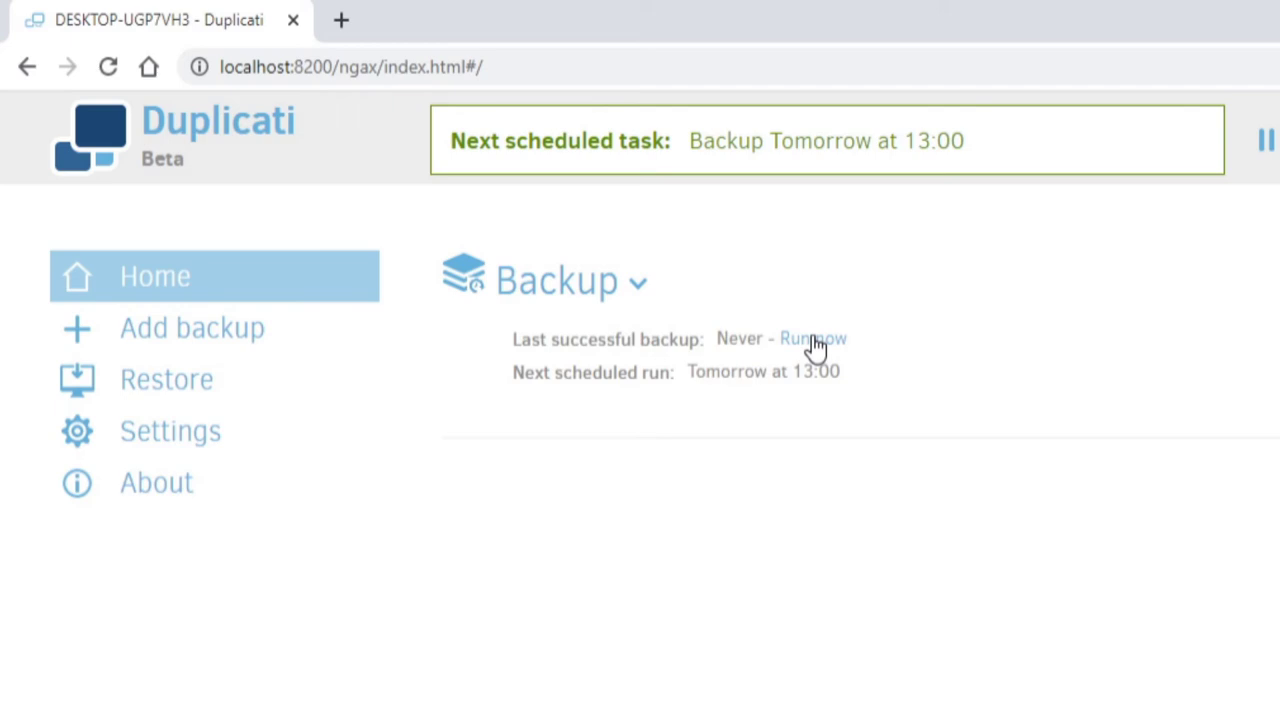
pyautogui.click(813, 340)
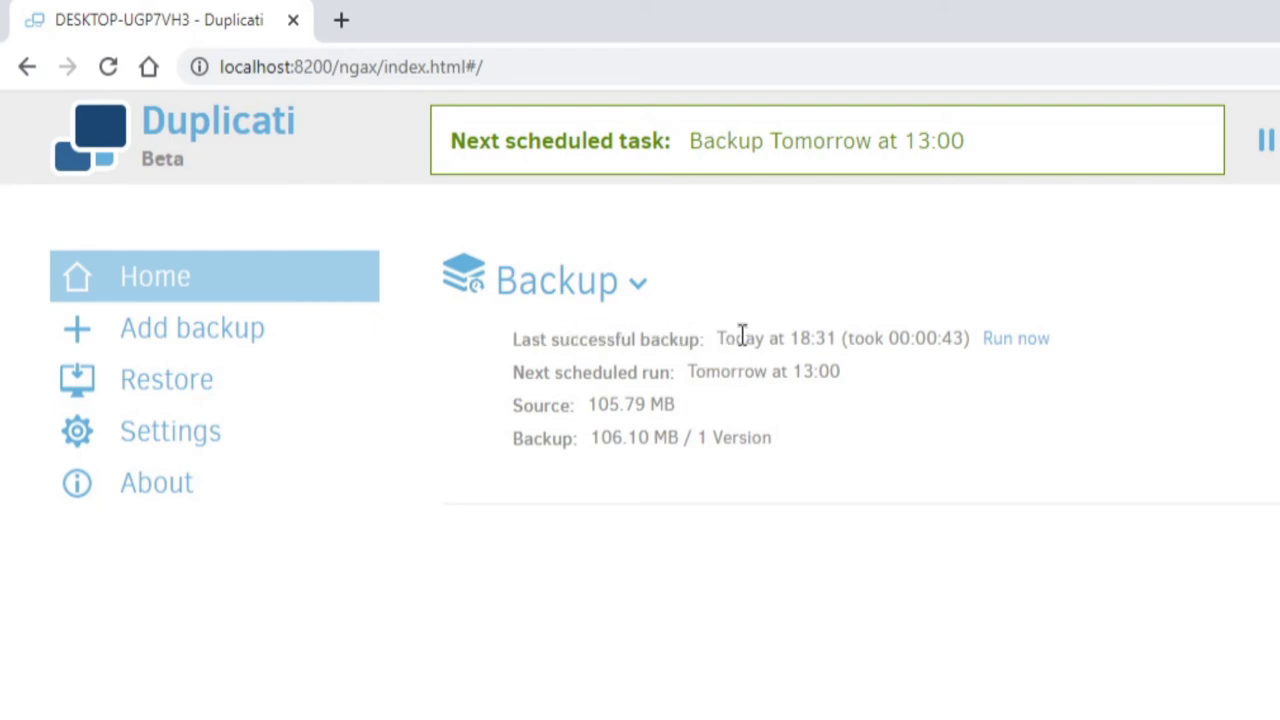
# - Go back to the Duplicati home page showing the Backup job's 18:31 run of 106.10 MB
pyautogui.moveTo(790, 338)
pyautogui.moveTo(801, 373)
pyautogui.moveTo(738, 374)
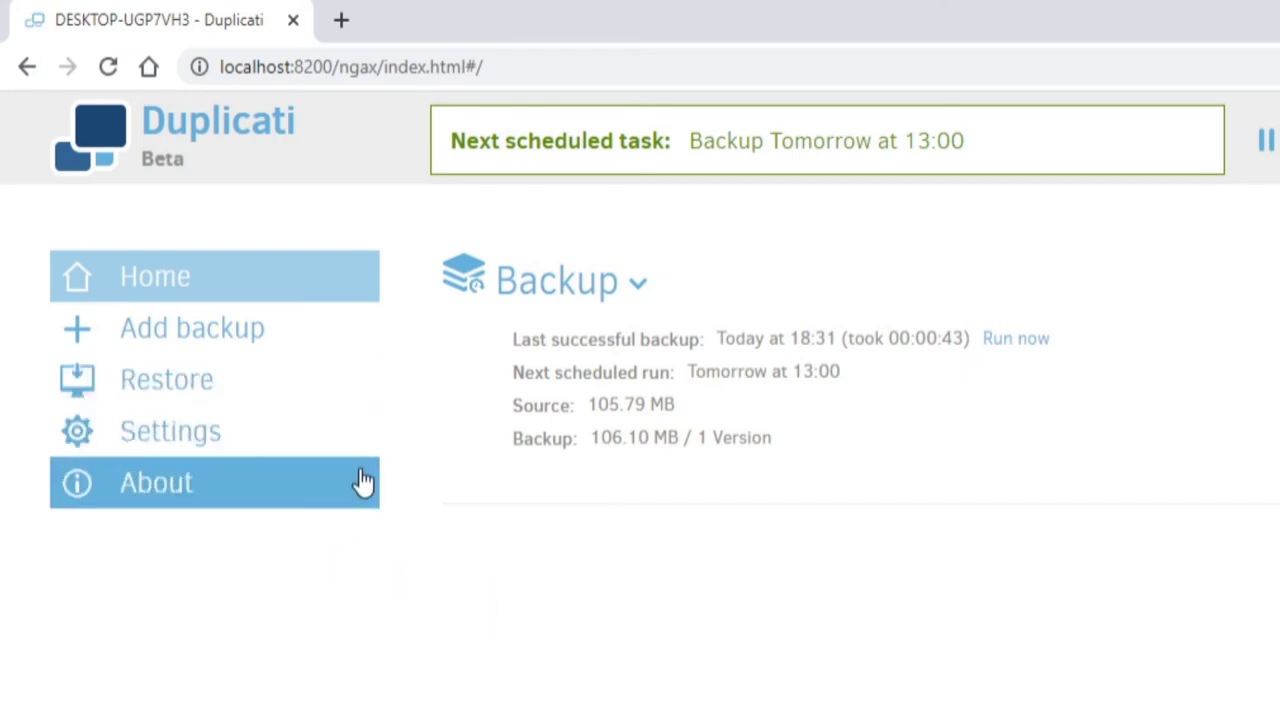
pyautogui.click(186, 332)
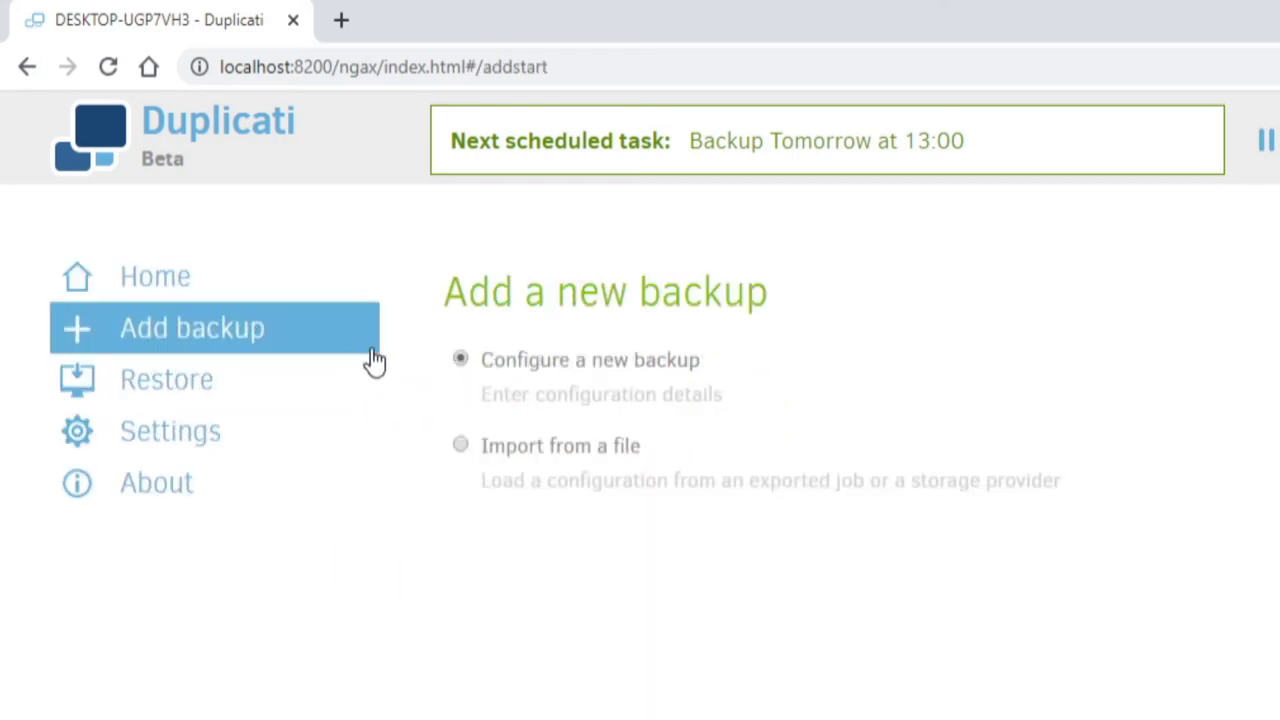
pyautogui.click(157, 279)
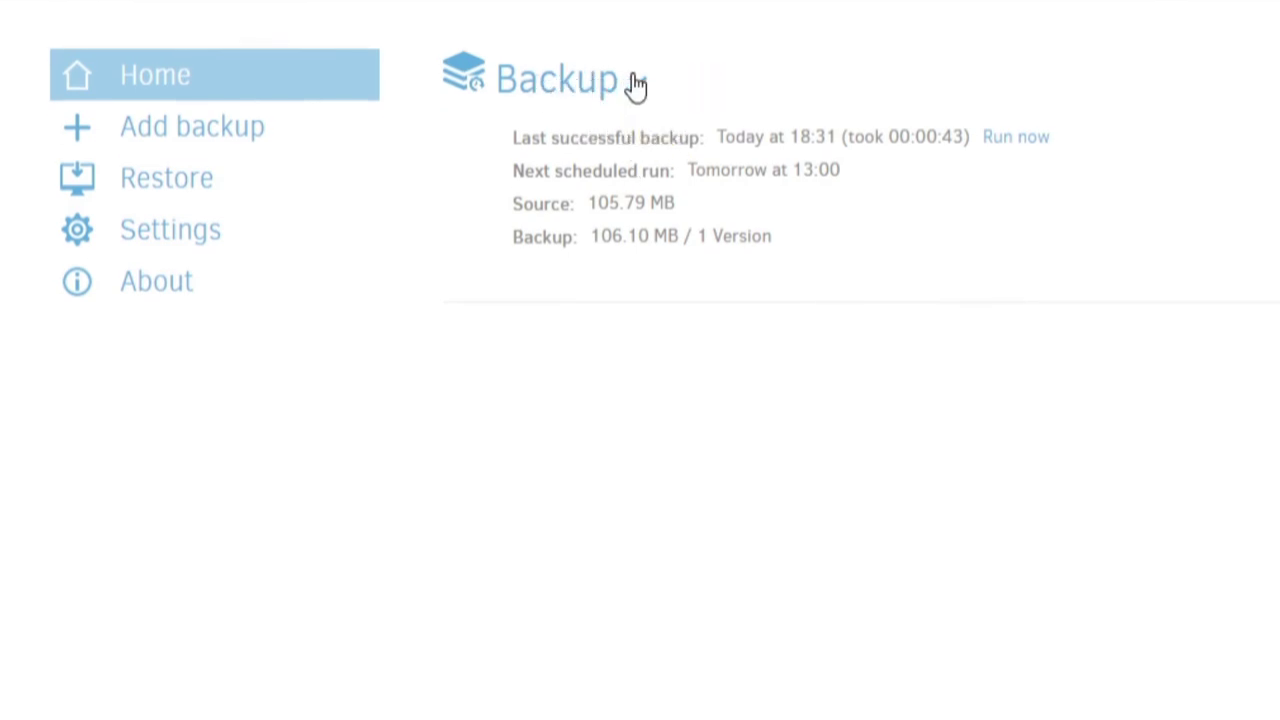
# - Expand the Backup job and open its log via Show log under Reporting
pyautogui.click(636, 84)
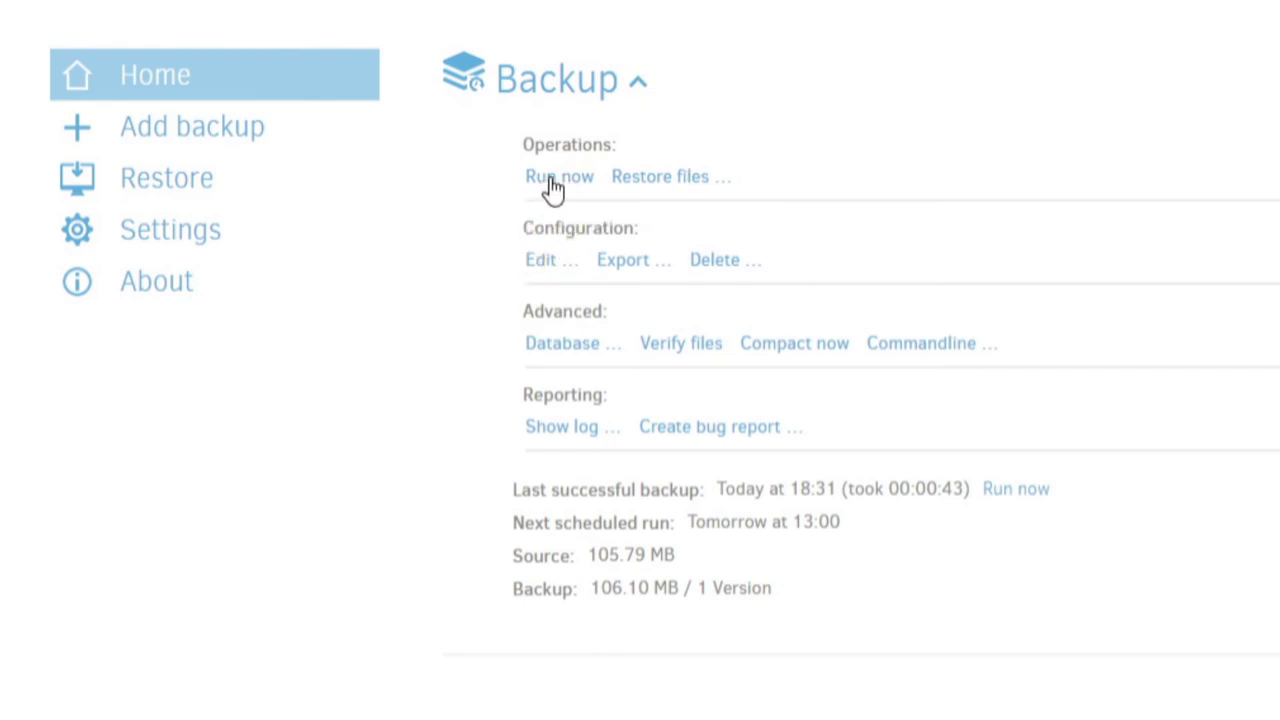
pyautogui.click(643, 214)
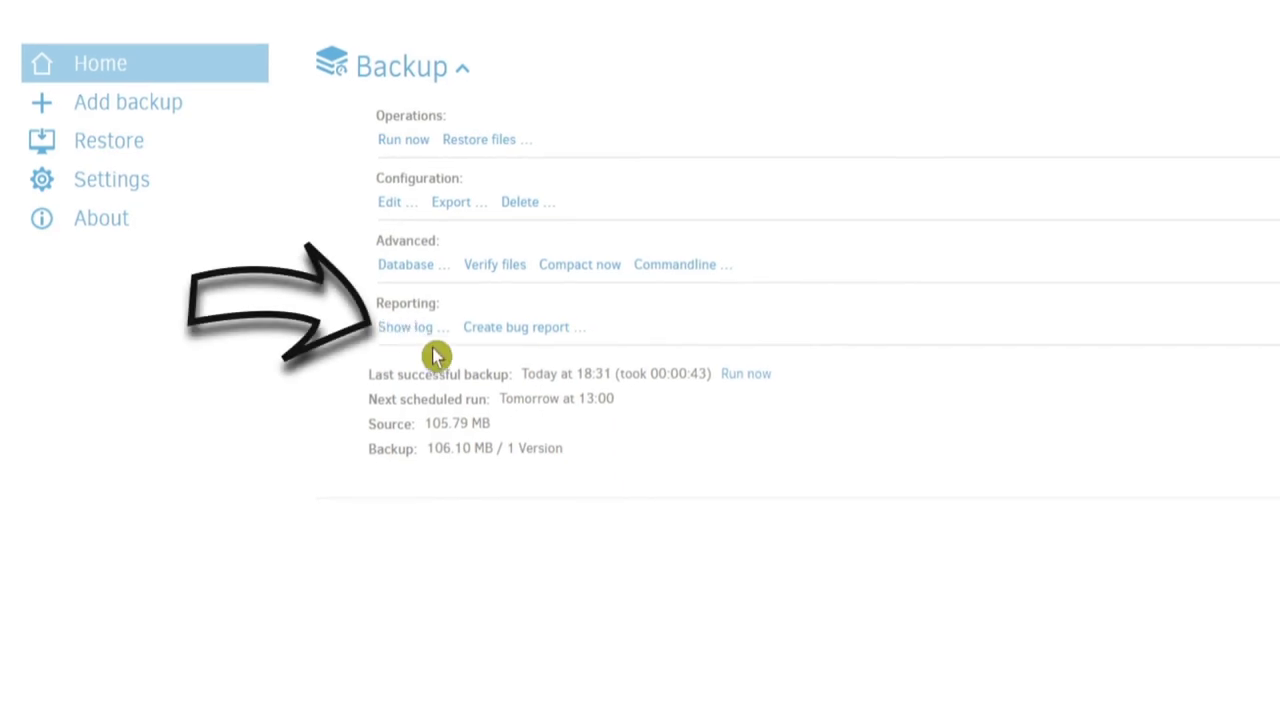
pyautogui.click(400, 329)
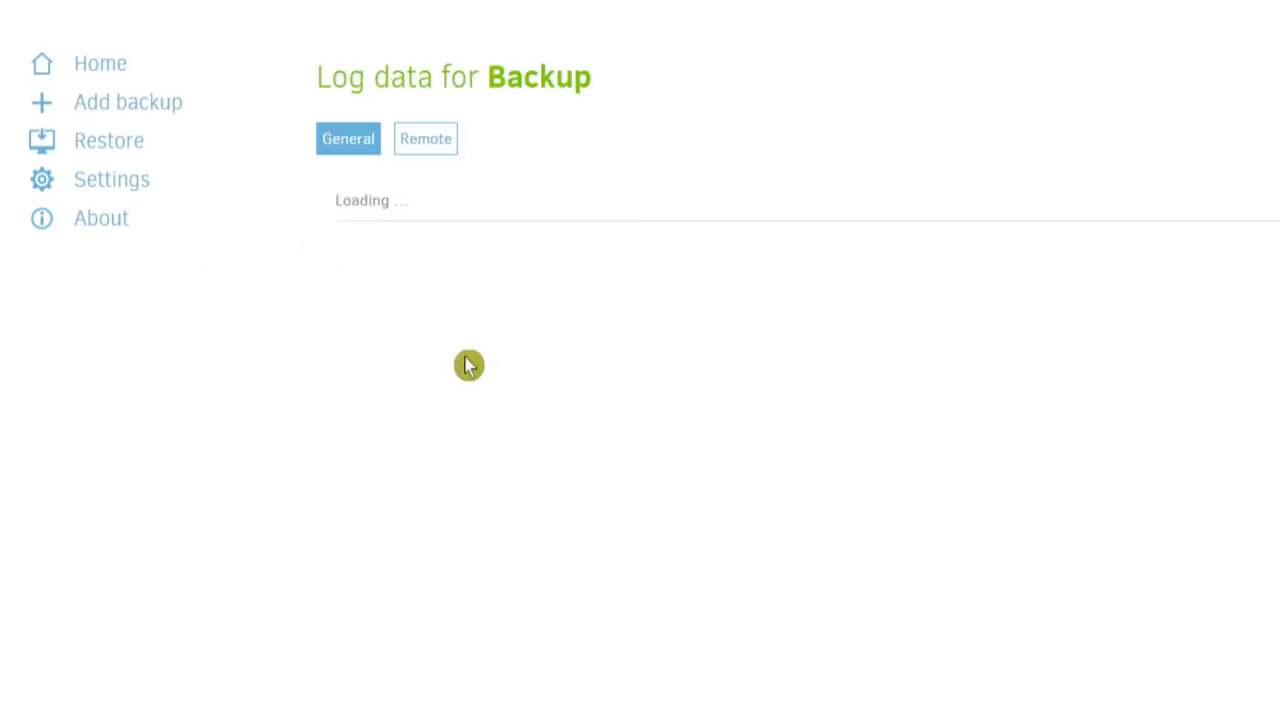
# - Expand the 30 Mar 2020 18:31 log entry to see its timings, 16 files added and 0 errors
pyautogui.click(474, 200)
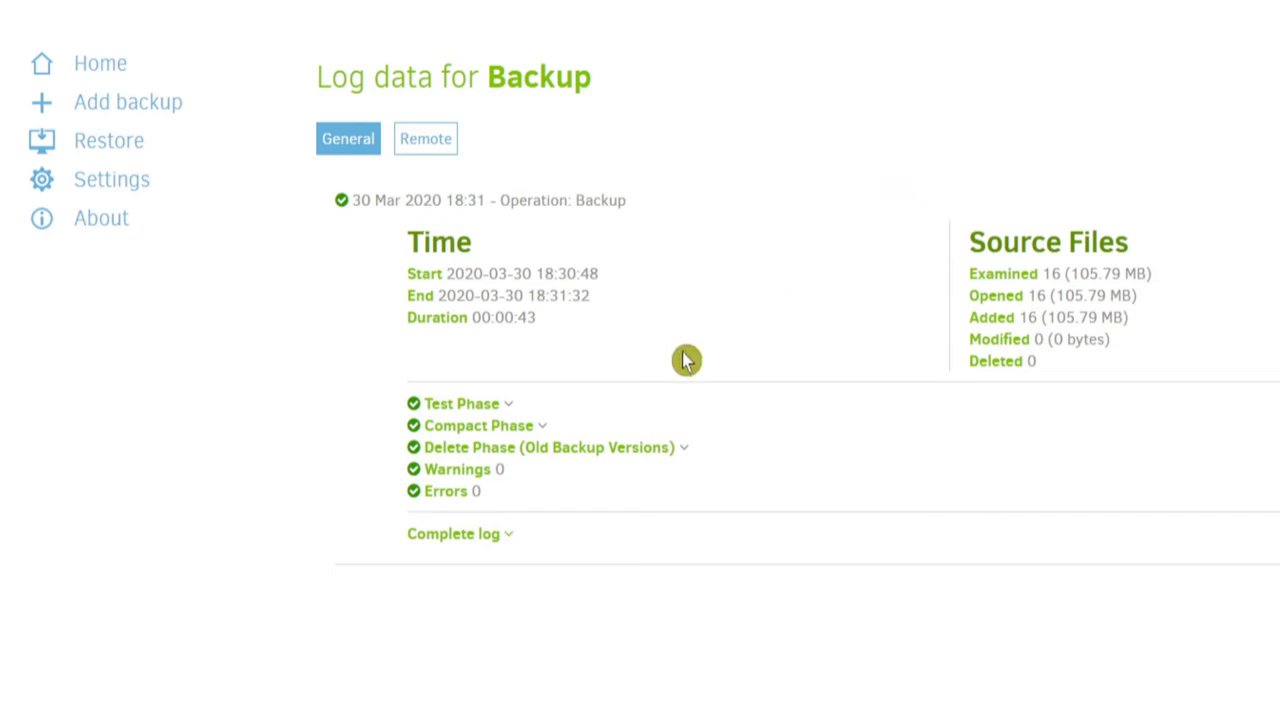
pyautogui.click(515, 367)
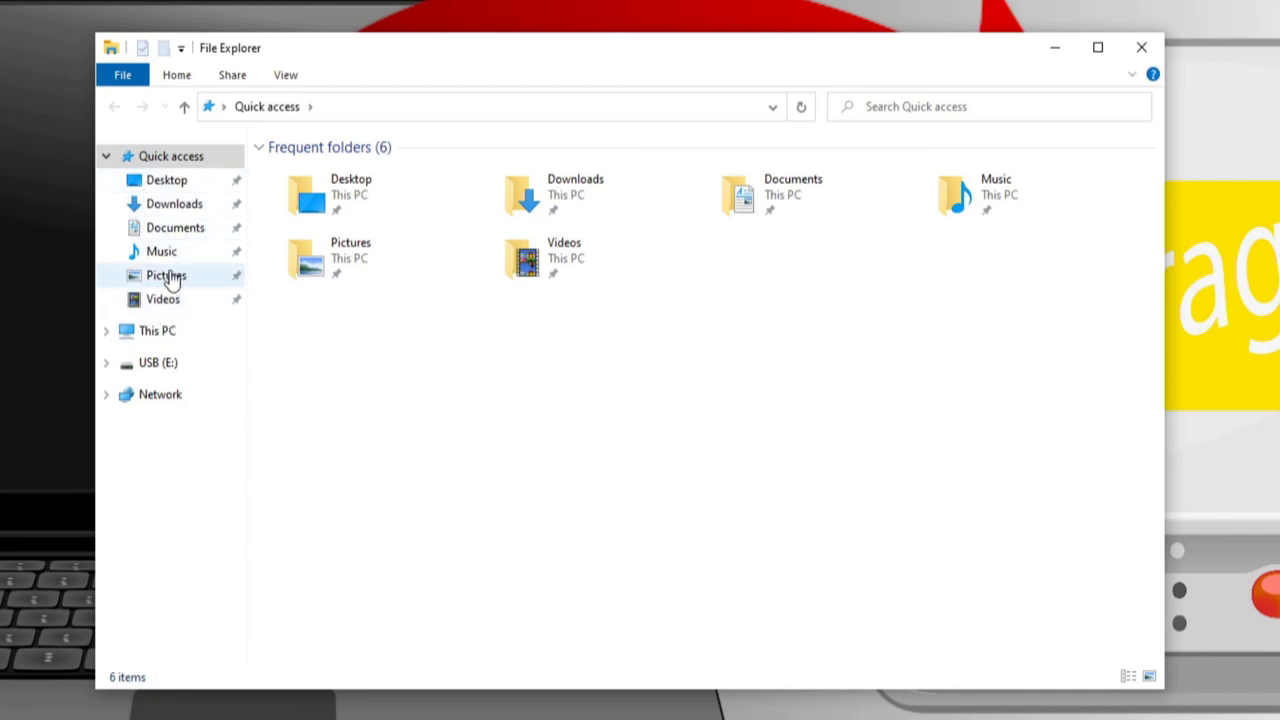
# - Permanently delete cat.jpg from Pictures, leaving 5 items, and close File Explorer
pyautogui.click(167, 277)
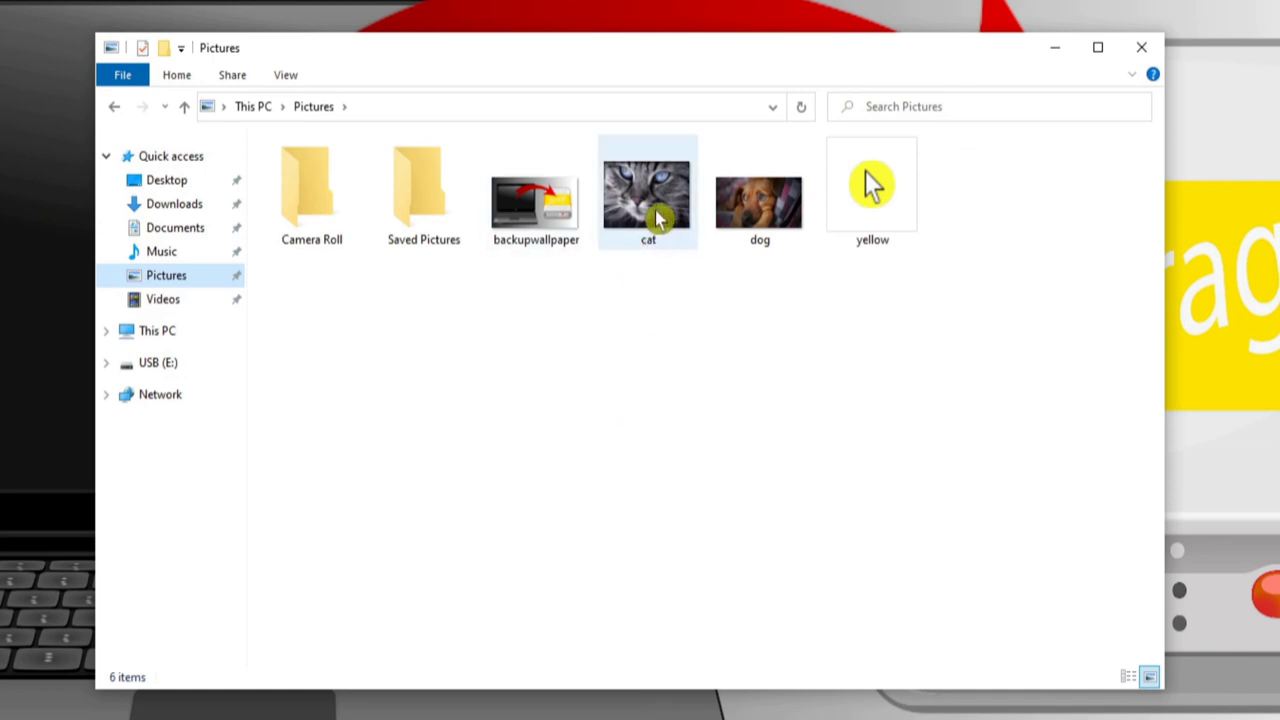
pyautogui.click(660, 220)
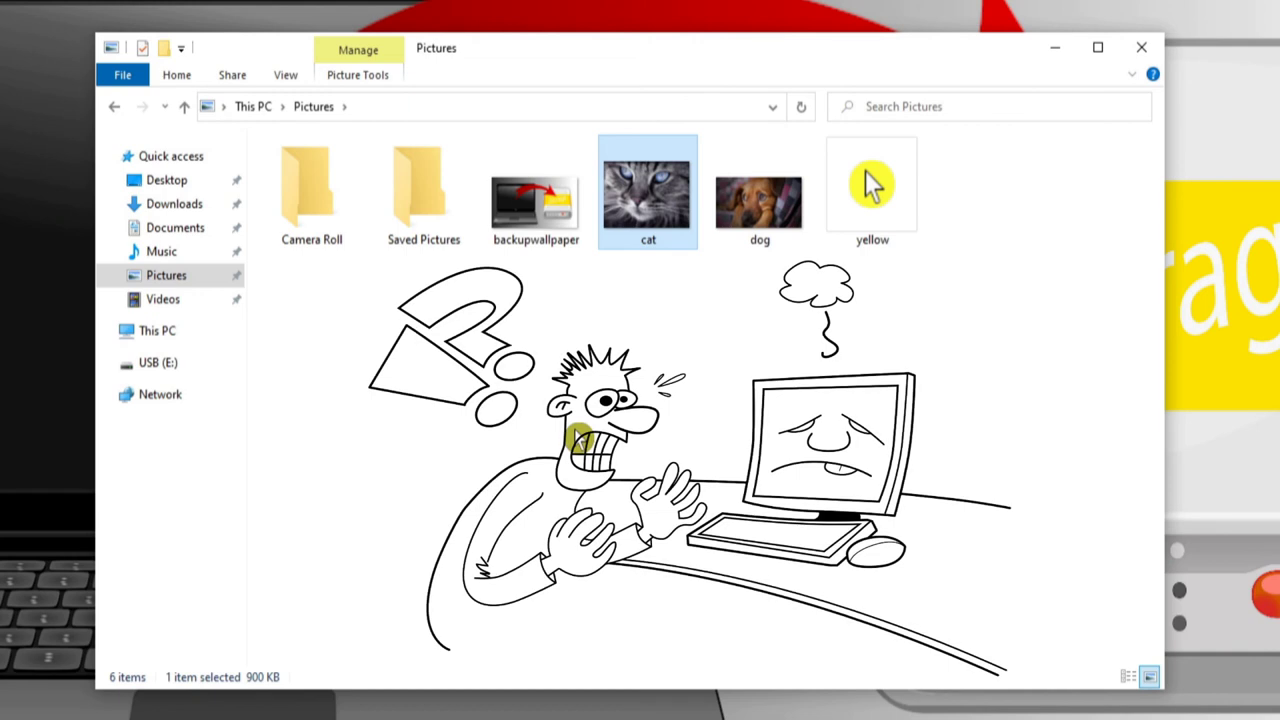
pyautogui.press('Delete')
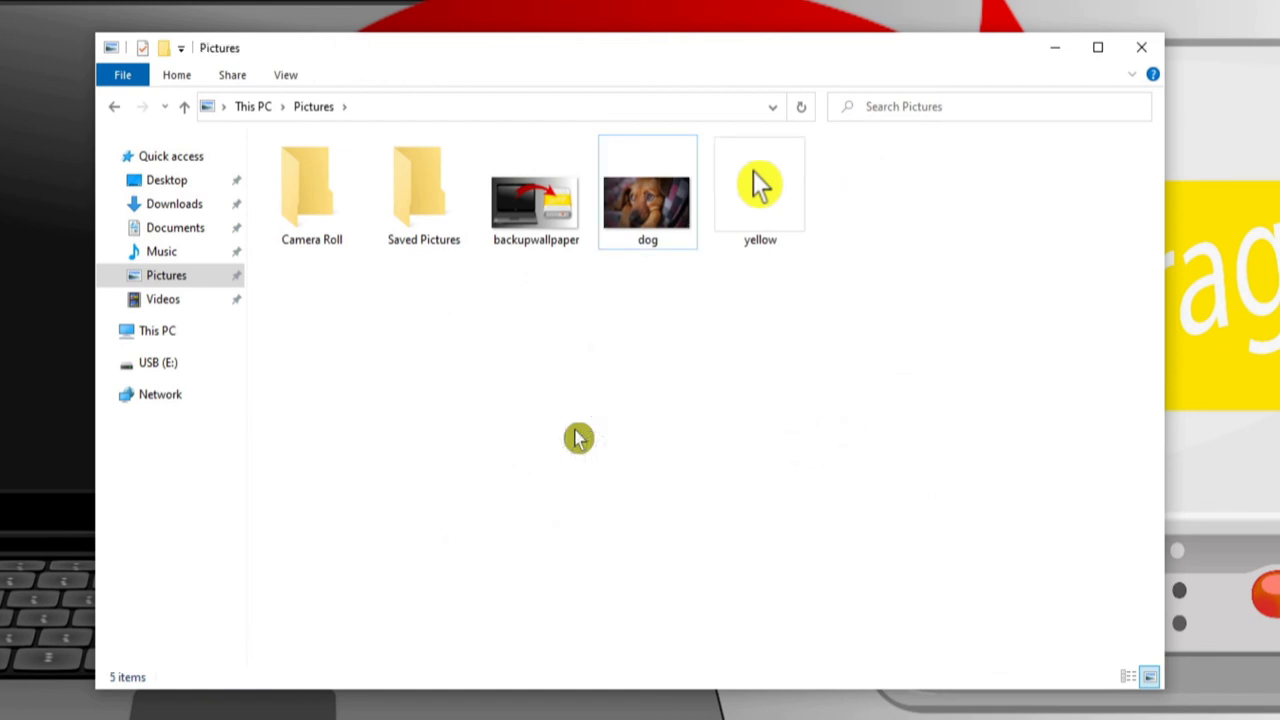
pyautogui.click(58, 40)
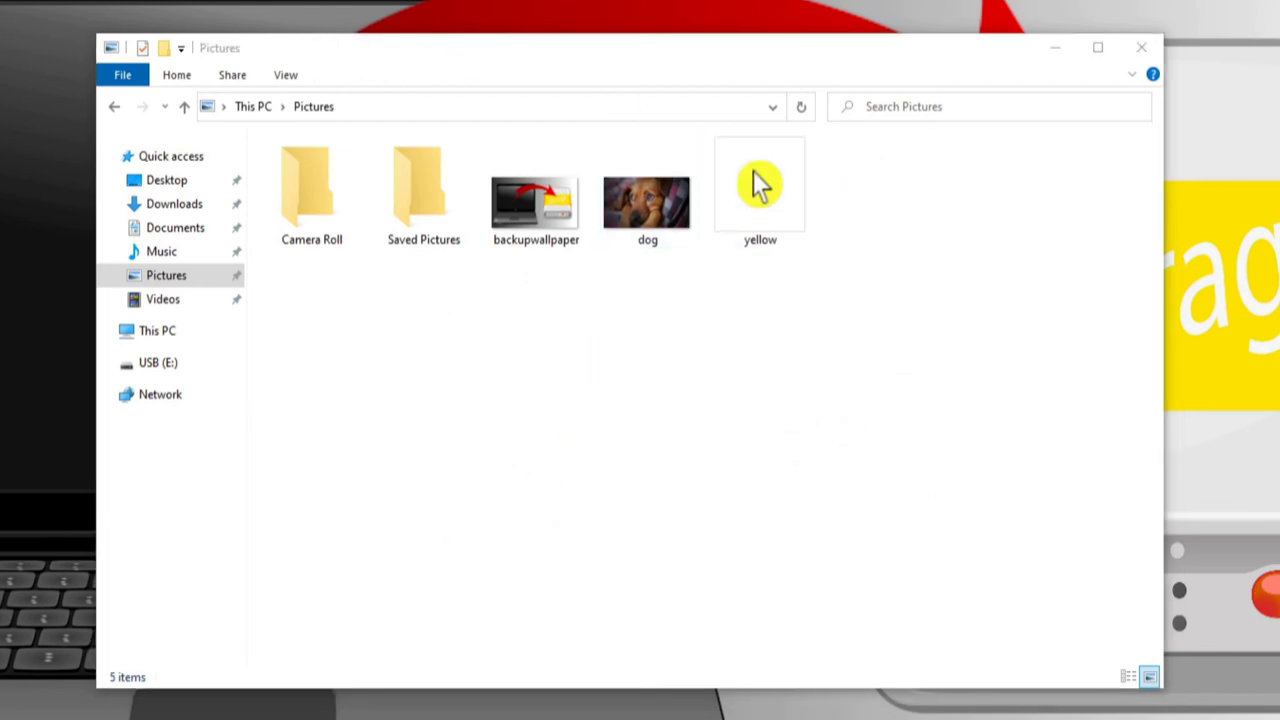
pyautogui.hotkey('shift', 'Delete')
pyautogui.click(747, 372)
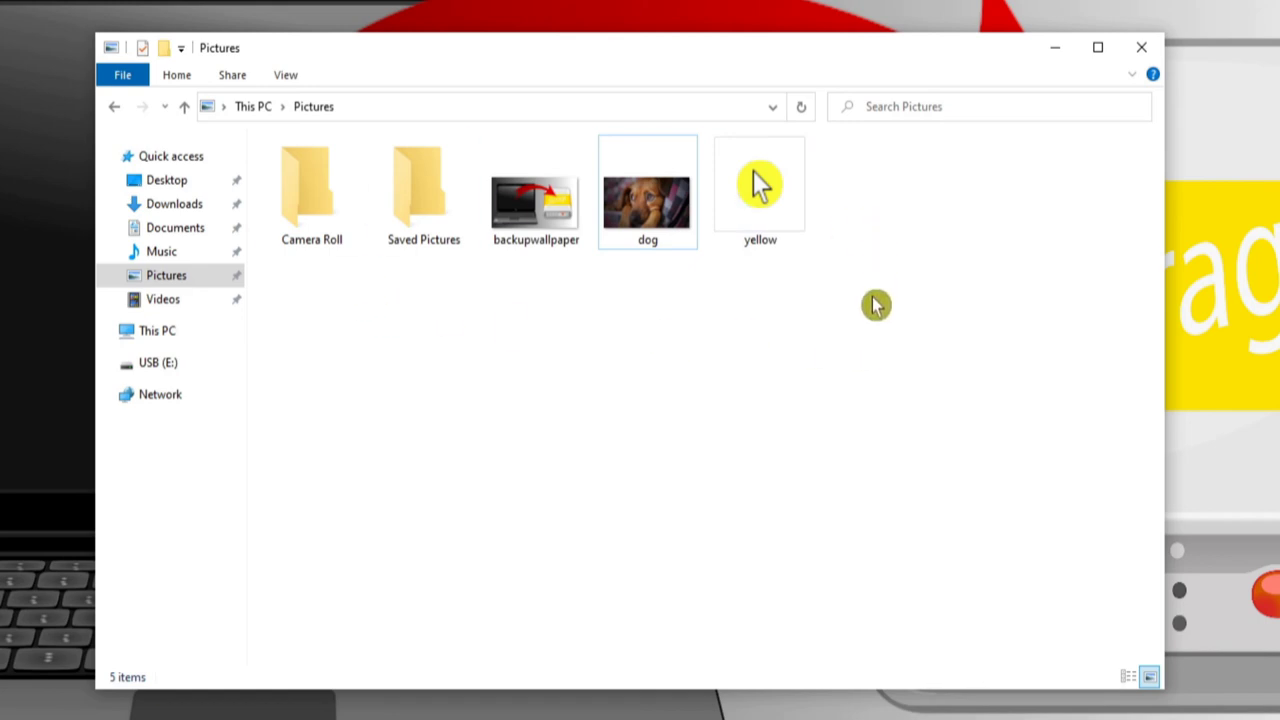
pyautogui.moveTo(545, 228)
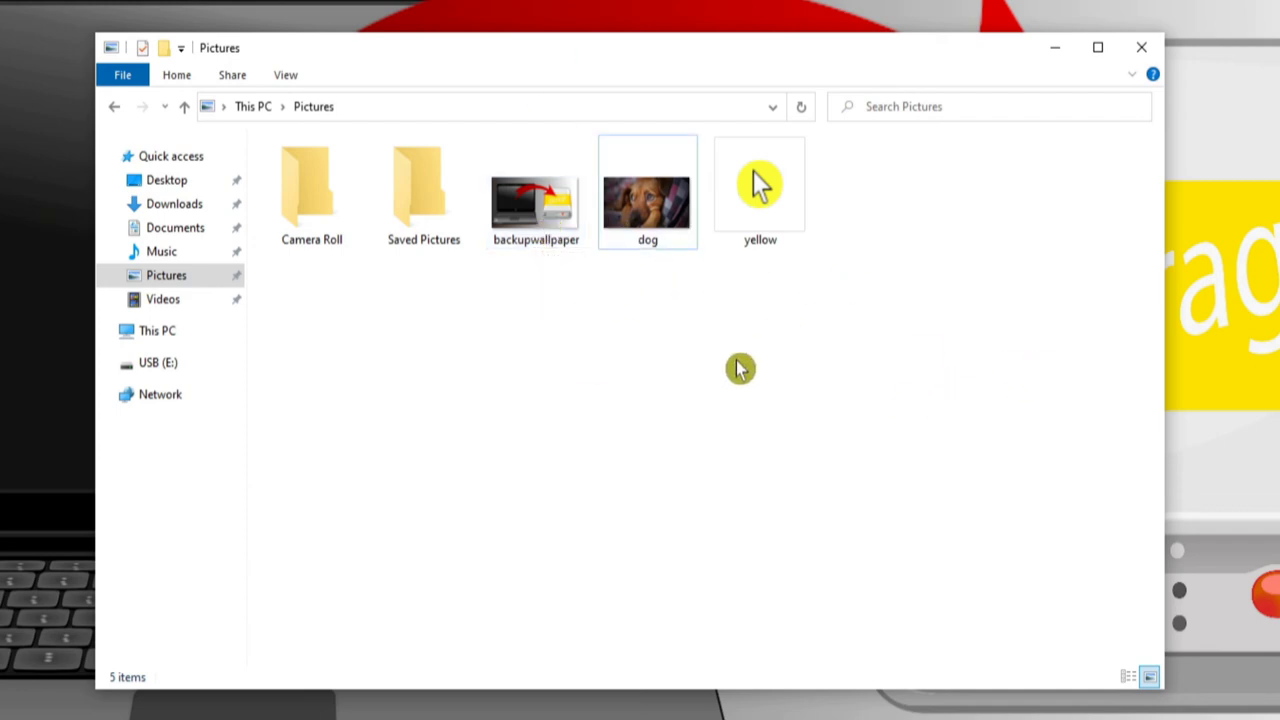
pyautogui.click(1141, 47)
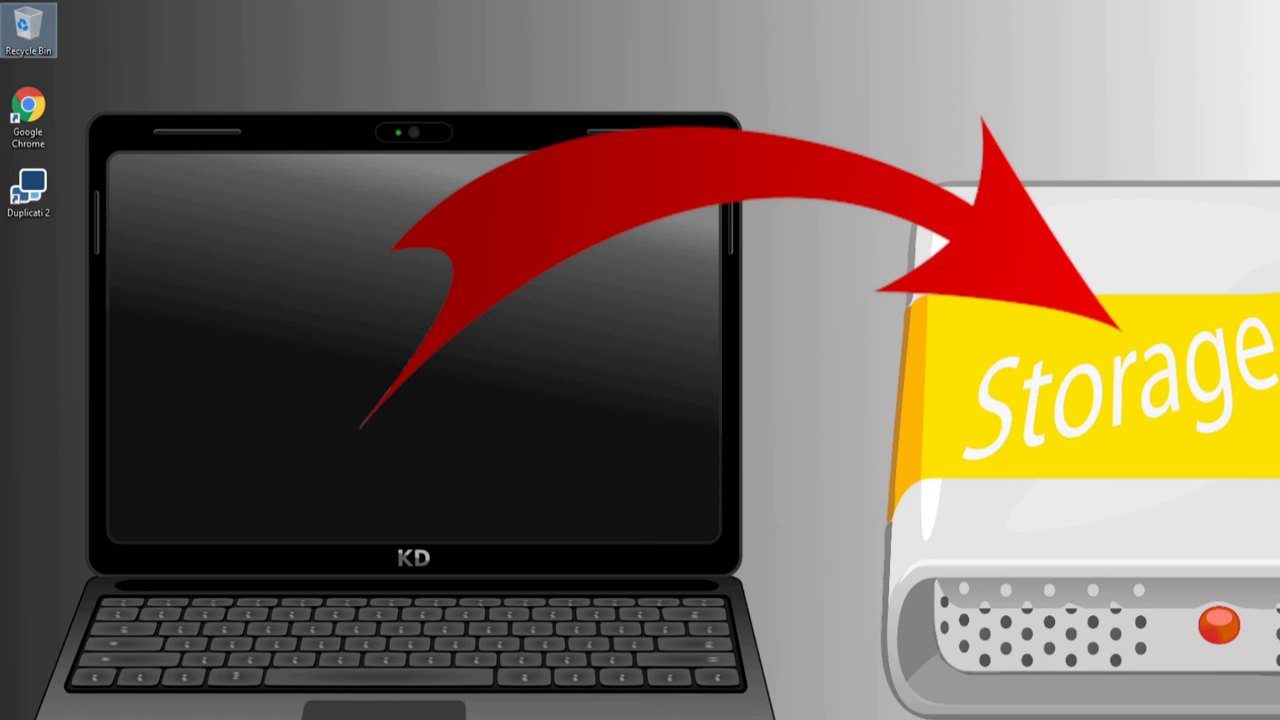
# - Reopen the Duplicati interface from its system tray icon after closing the old browser window
pyautogui.doubleClick(28, 190)
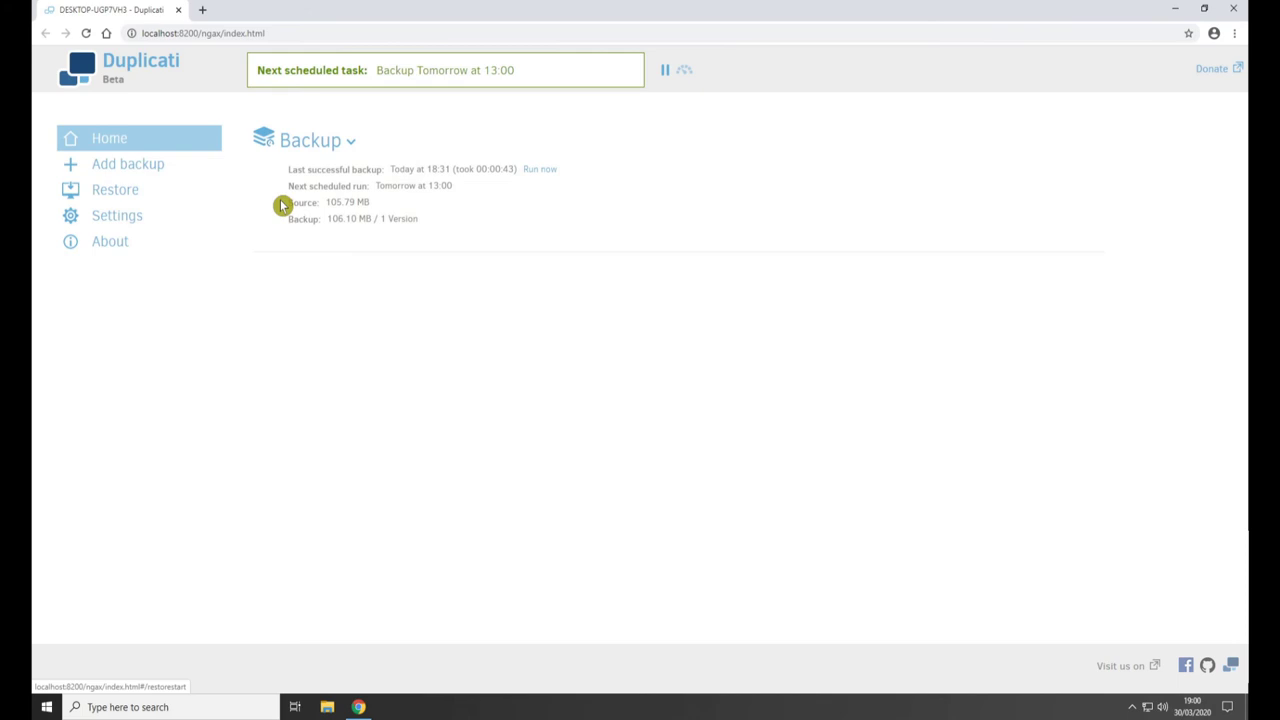
pyautogui.click(1233, 8)
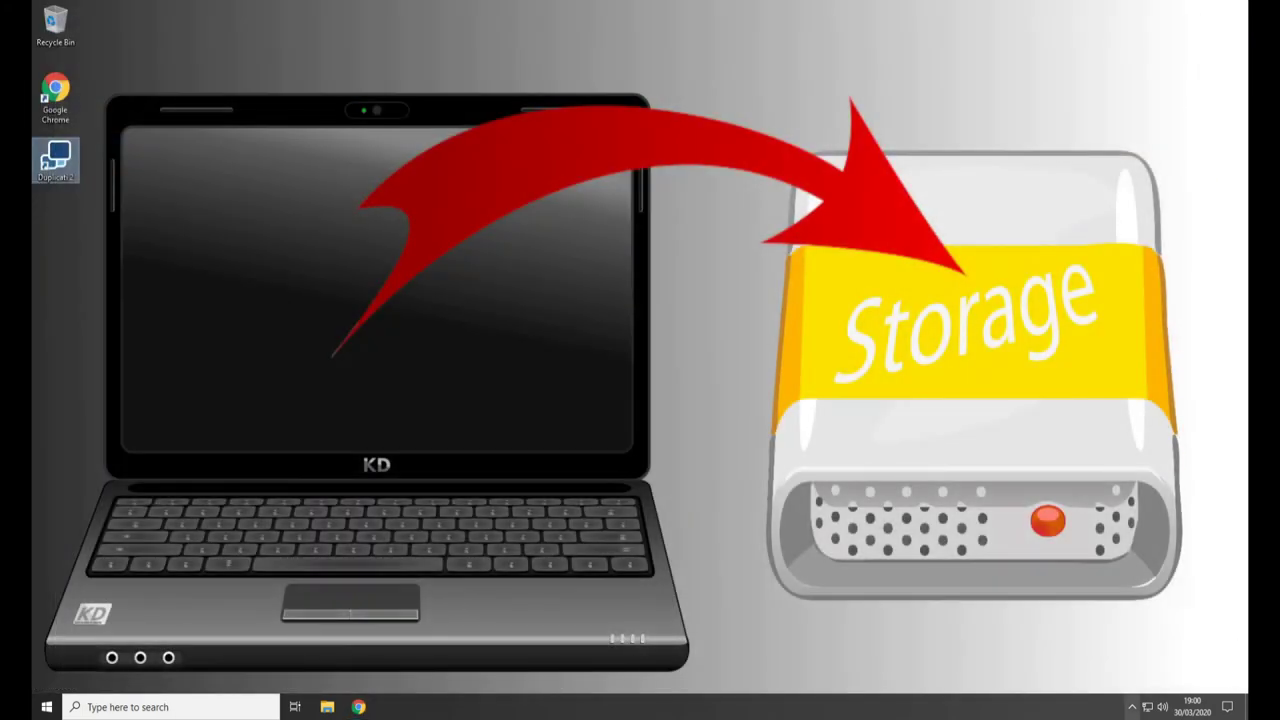
pyautogui.click(1134, 708)
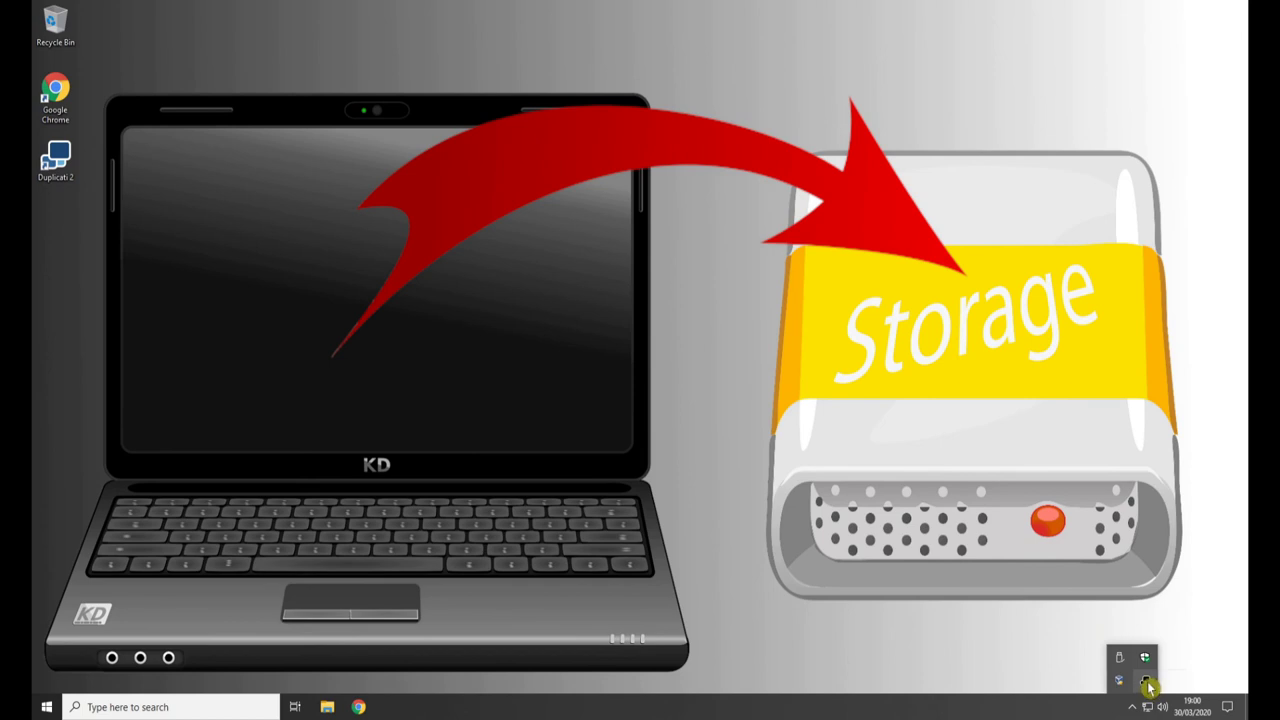
pyautogui.rightClick(1148, 684)
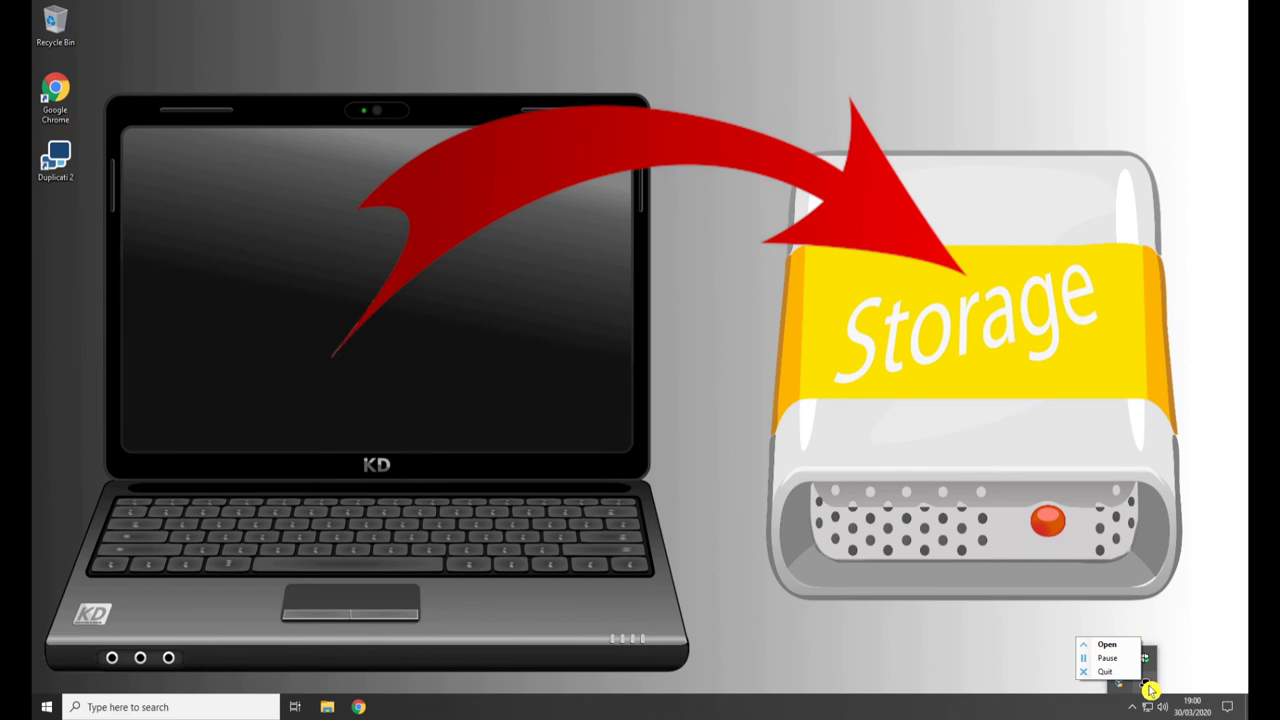
pyautogui.click(1117, 646)
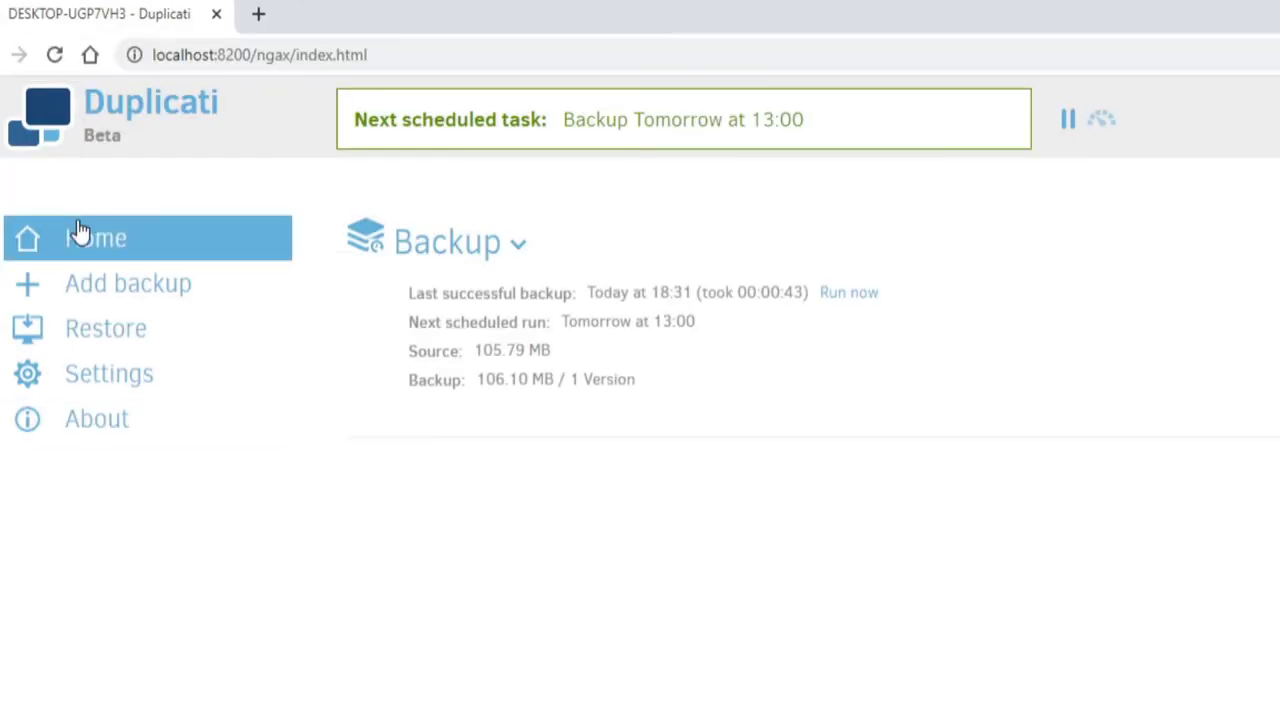
# - Begin a restore with the Backup job selected as the source
pyautogui.click(101, 341)
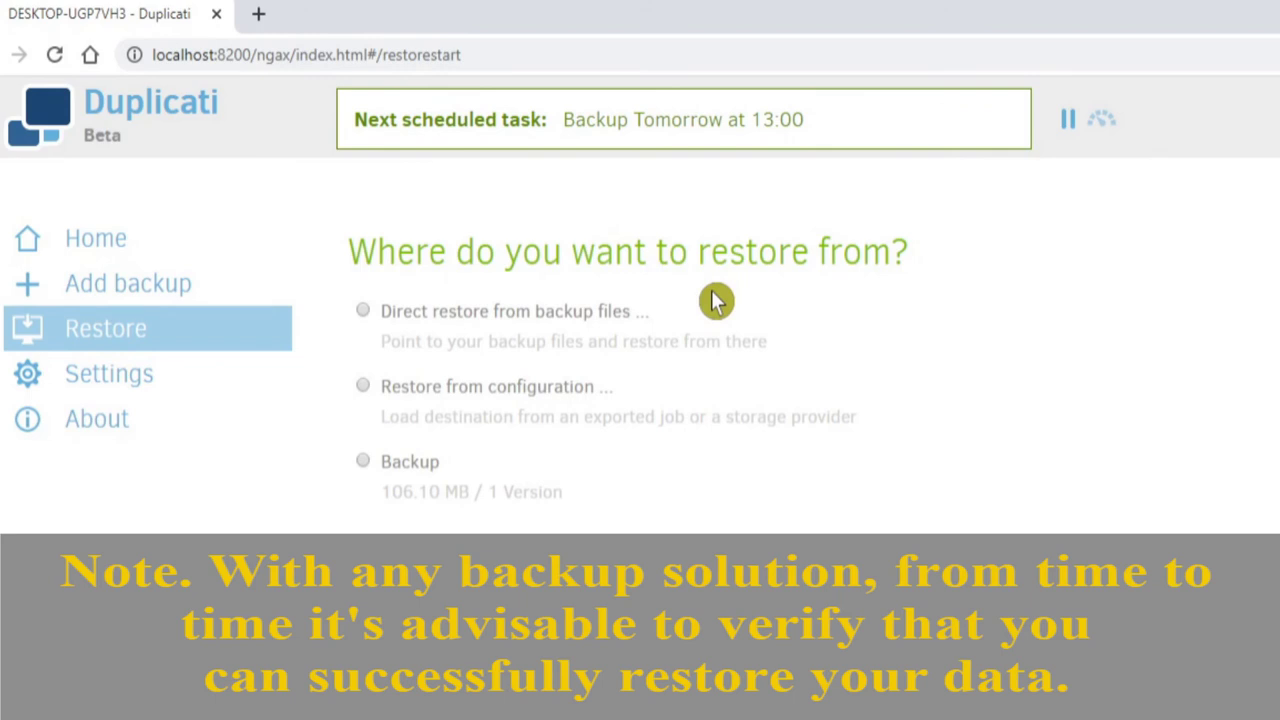
pyautogui.click(398, 318)
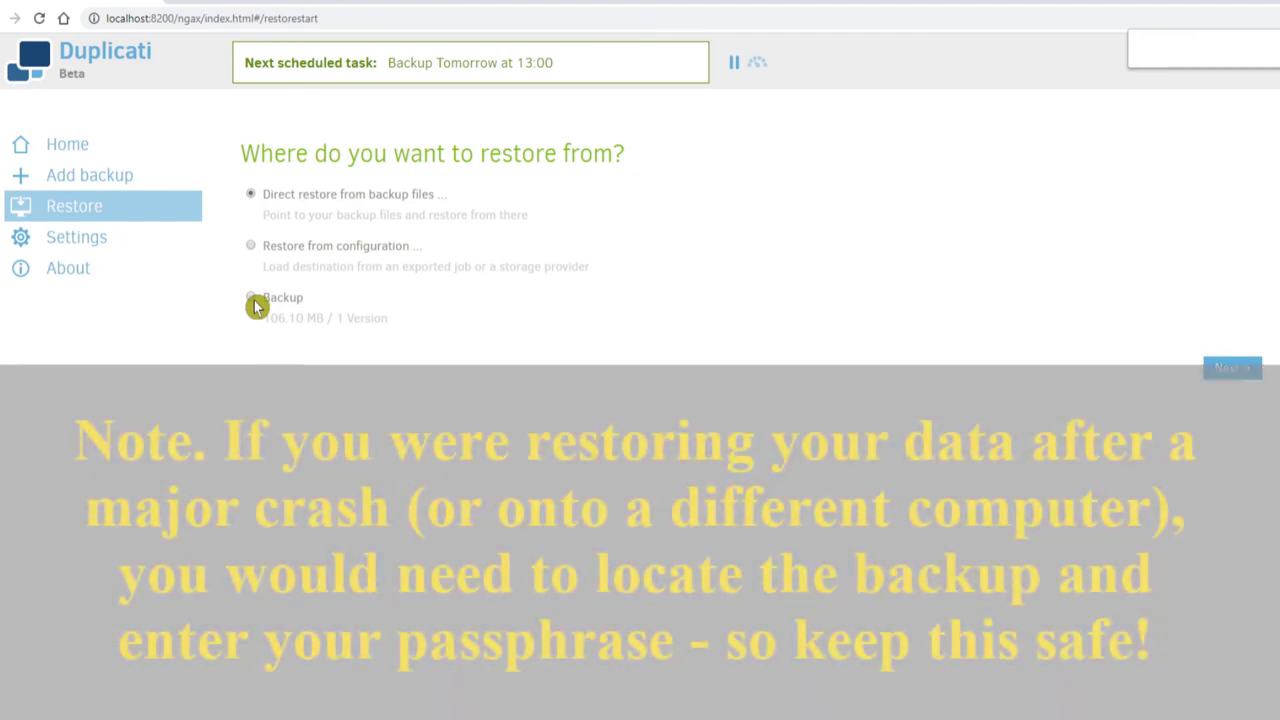
pyautogui.click(252, 299)
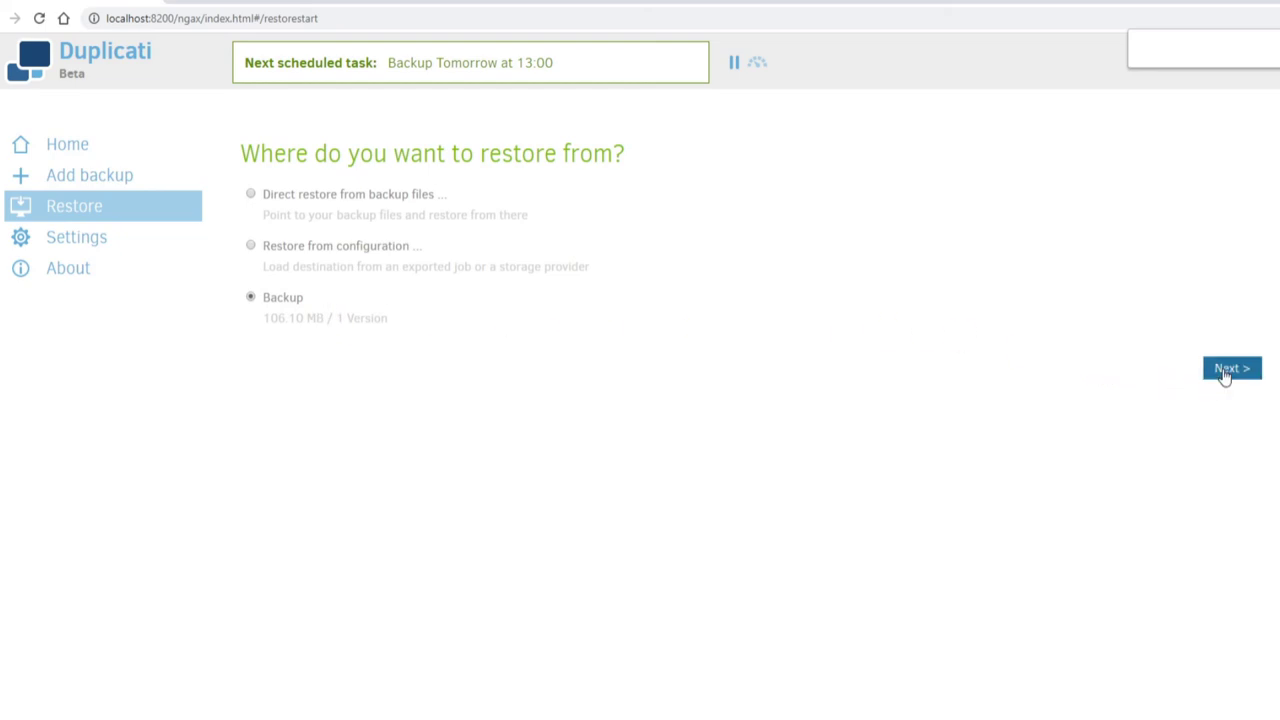
# - Keep the 30 Mar 2020 18:30 backup version to restore from
pyautogui.click(1230, 368)
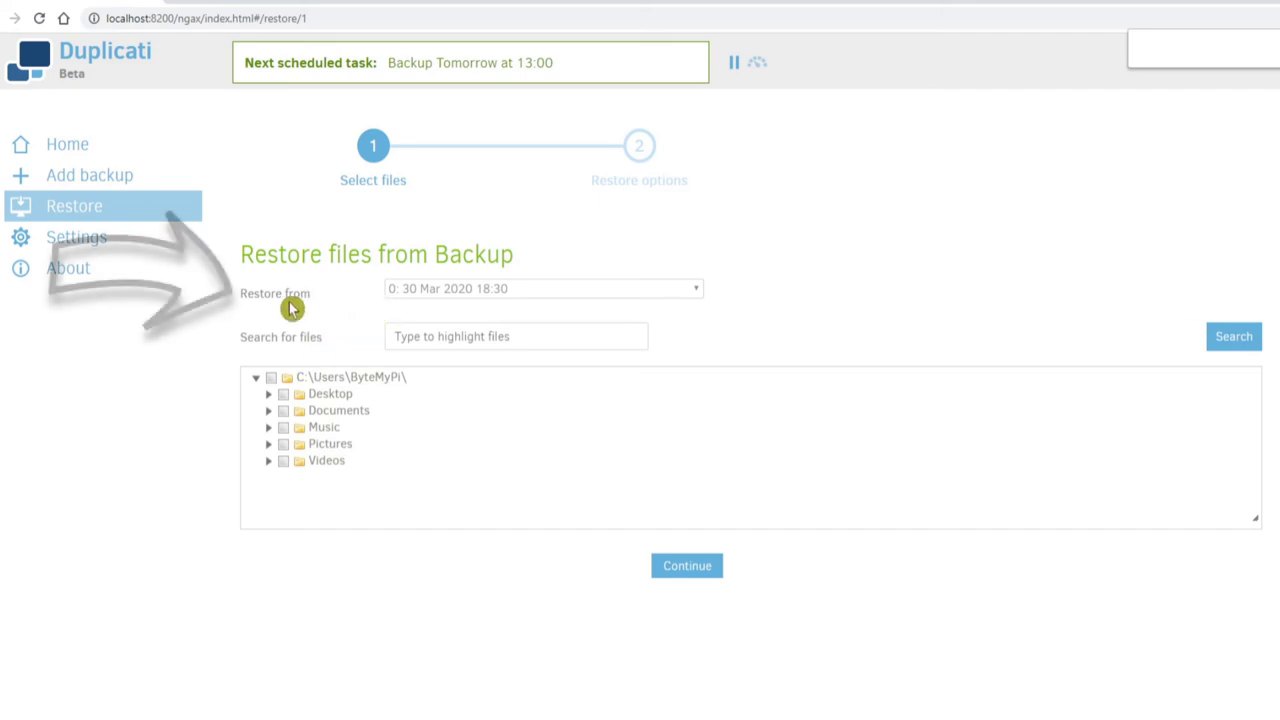
pyautogui.click(534, 293)
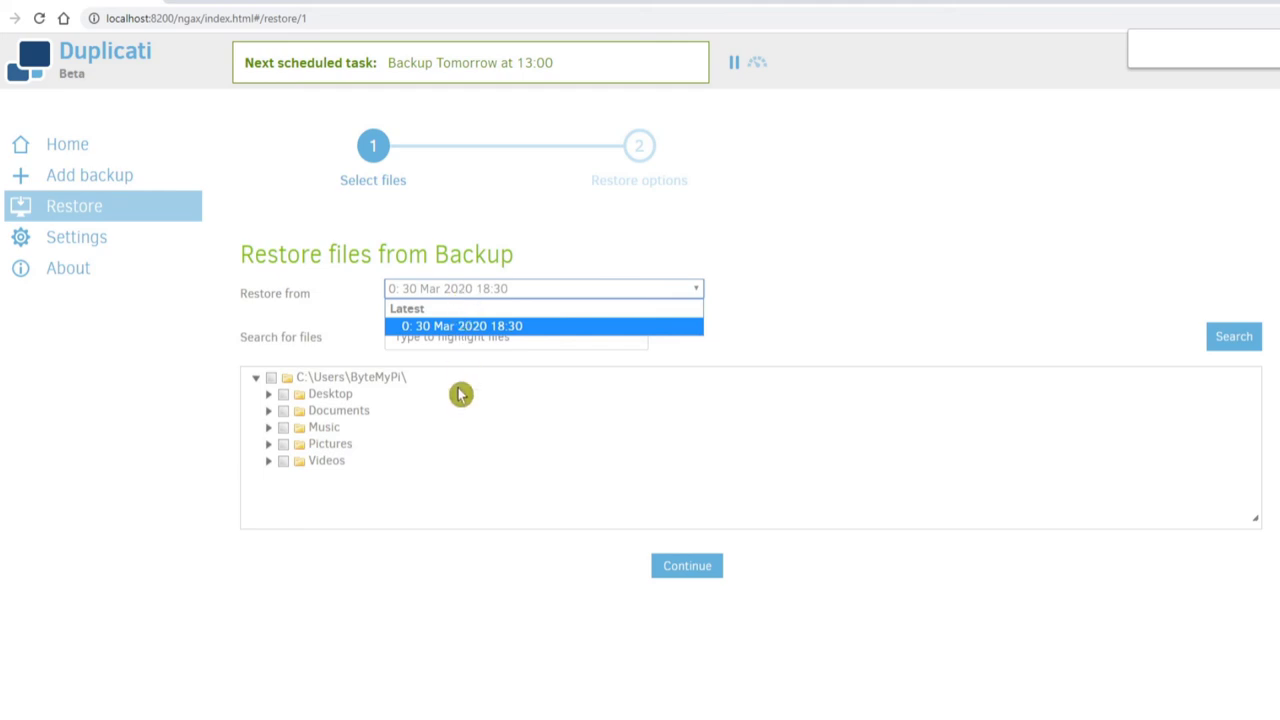
pyautogui.click(446, 294)
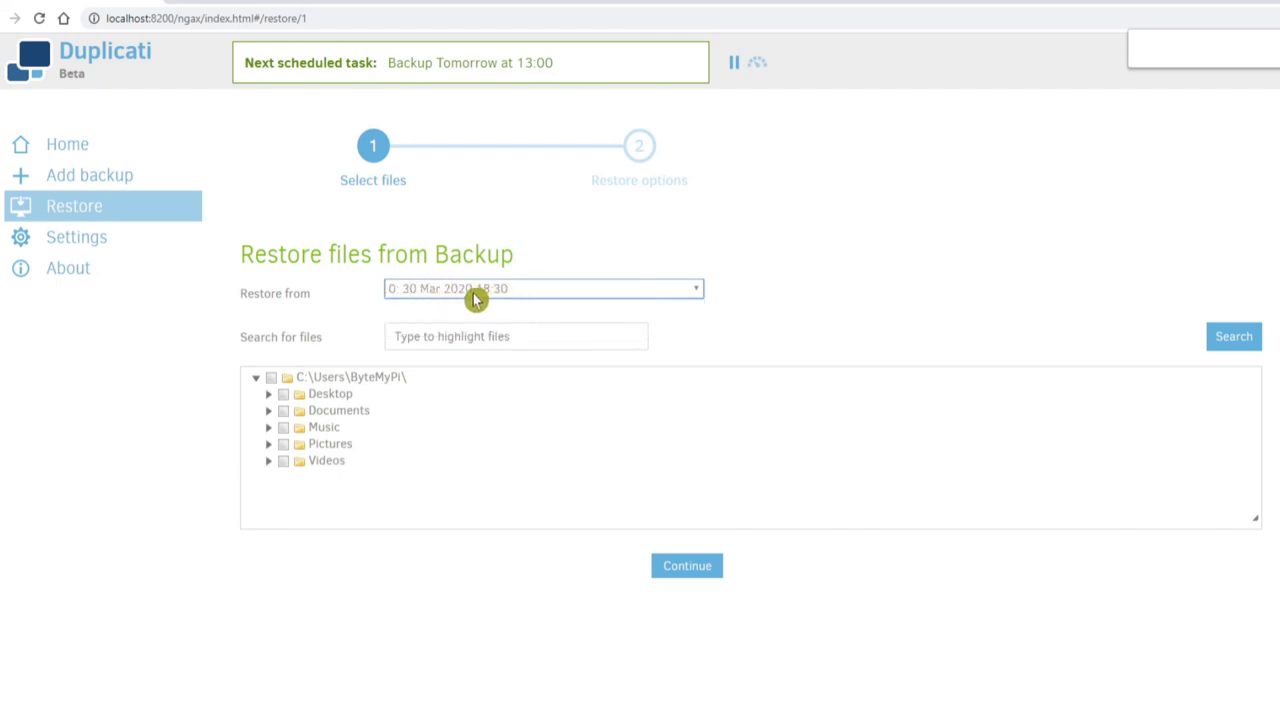
pyautogui.click(474, 298)
pyautogui.click(498, 295)
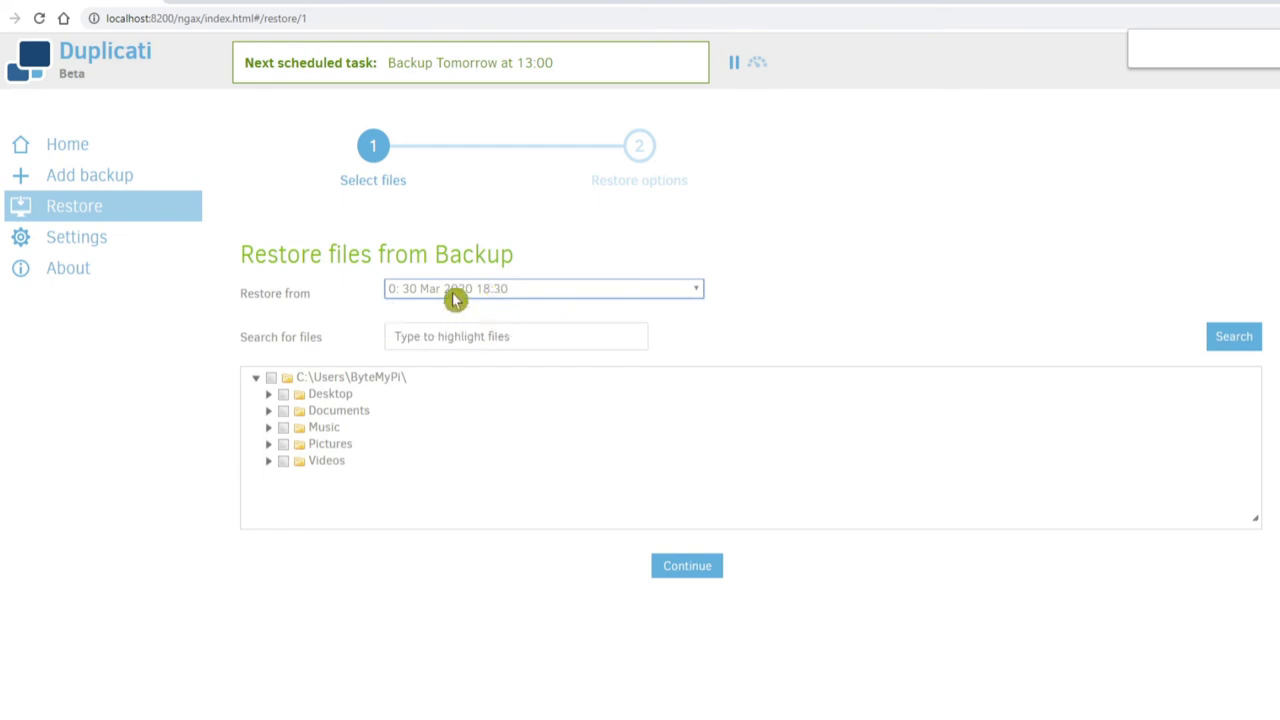
# - Search the backup for 'cat', then clear the search to show all folders again
pyautogui.click(419, 342)
pyautogui.click(493, 472)
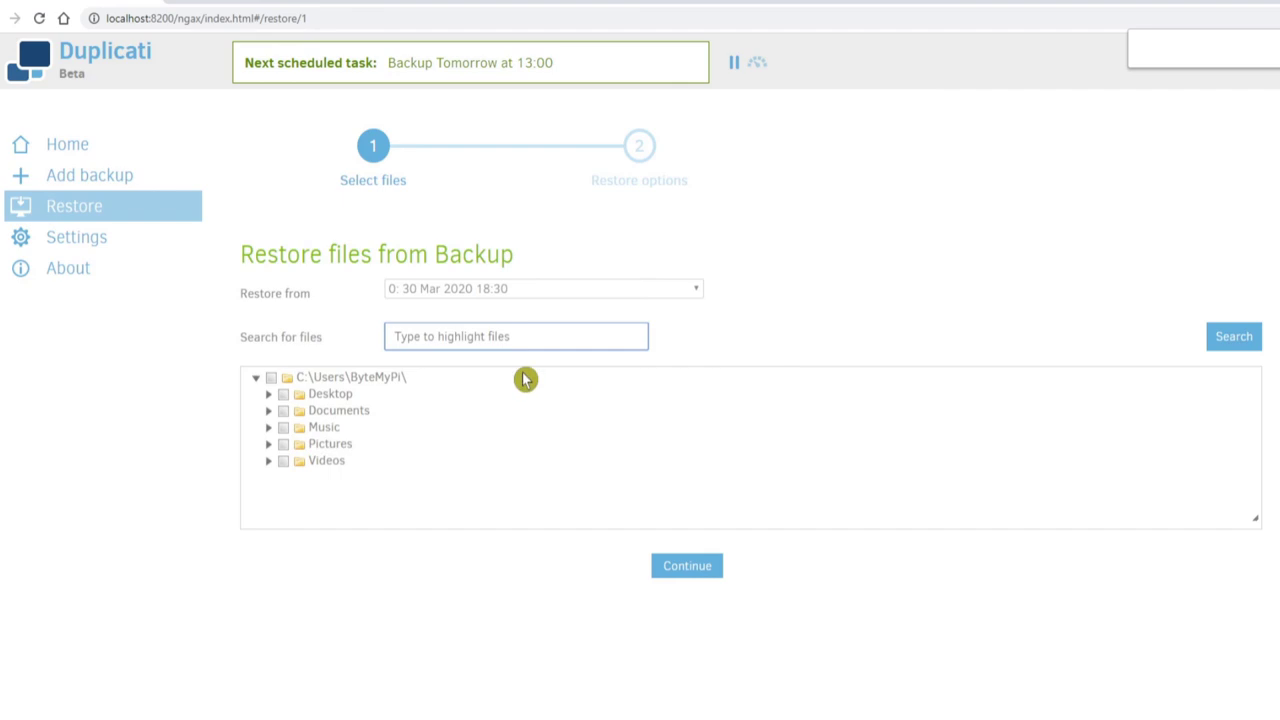
pyautogui.click(686, 345)
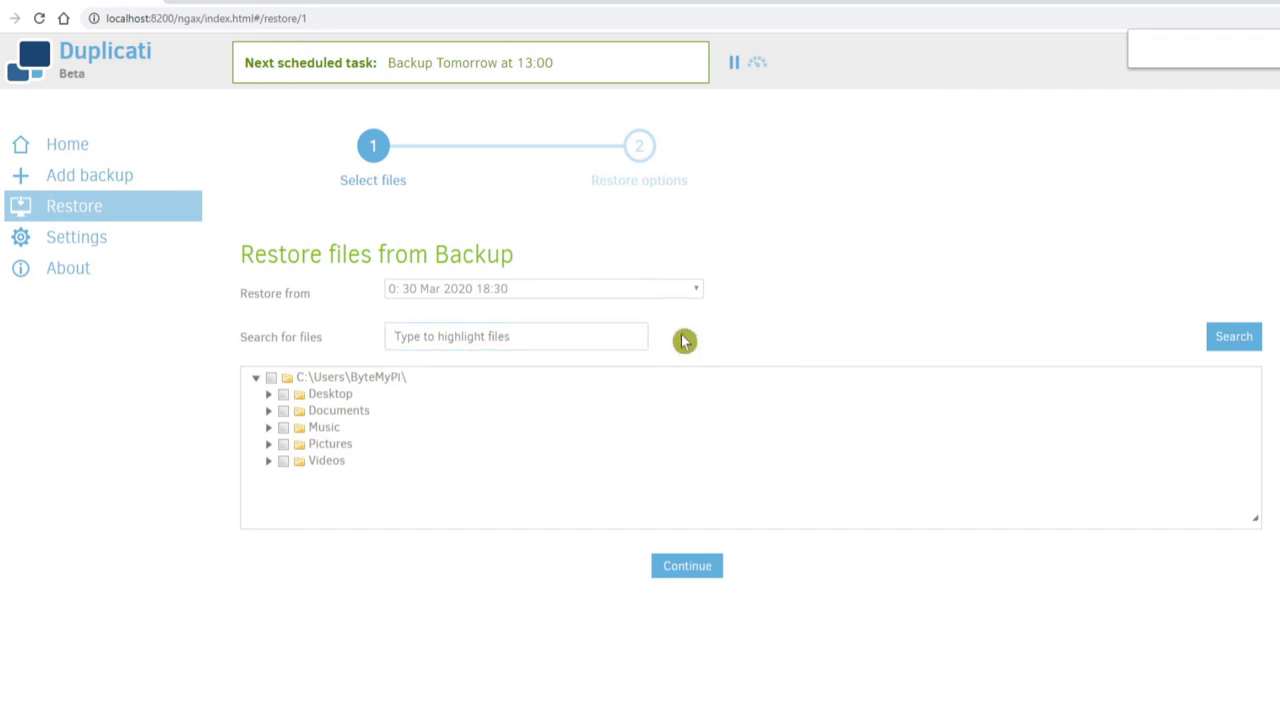
pyautogui.click(431, 334)
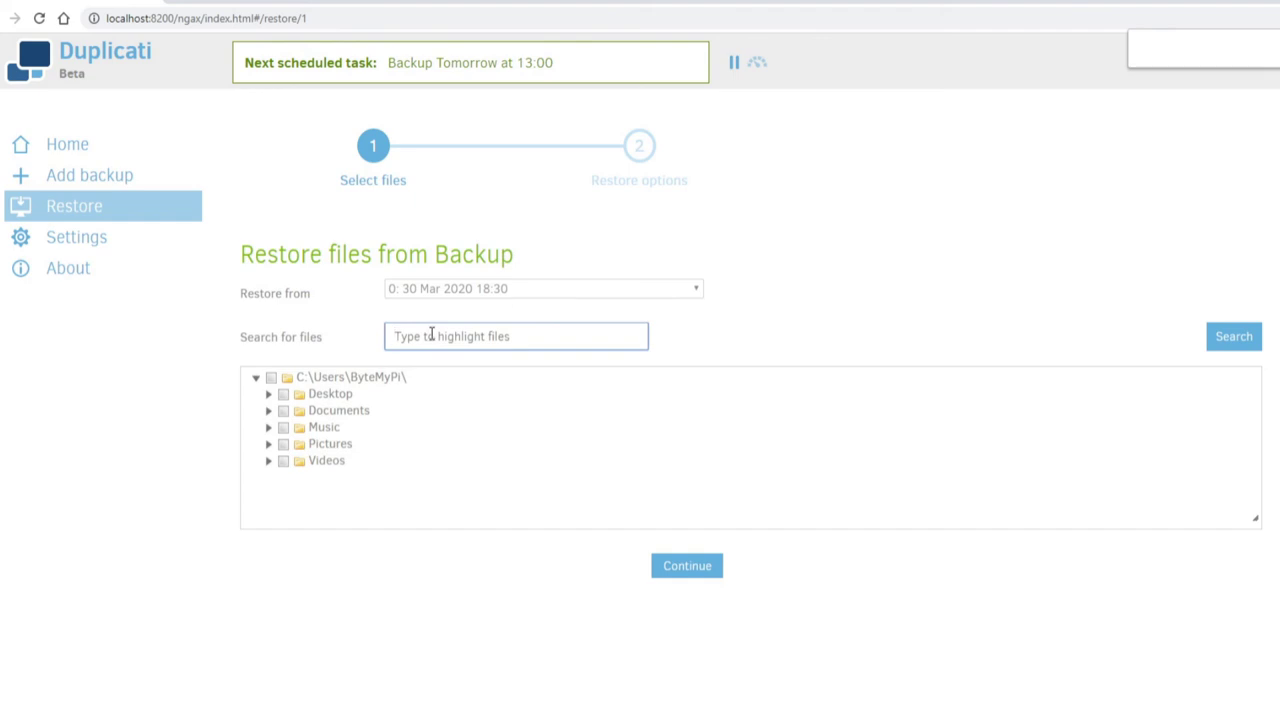
pyautogui.write('cat')
pyautogui.click(1223, 338)
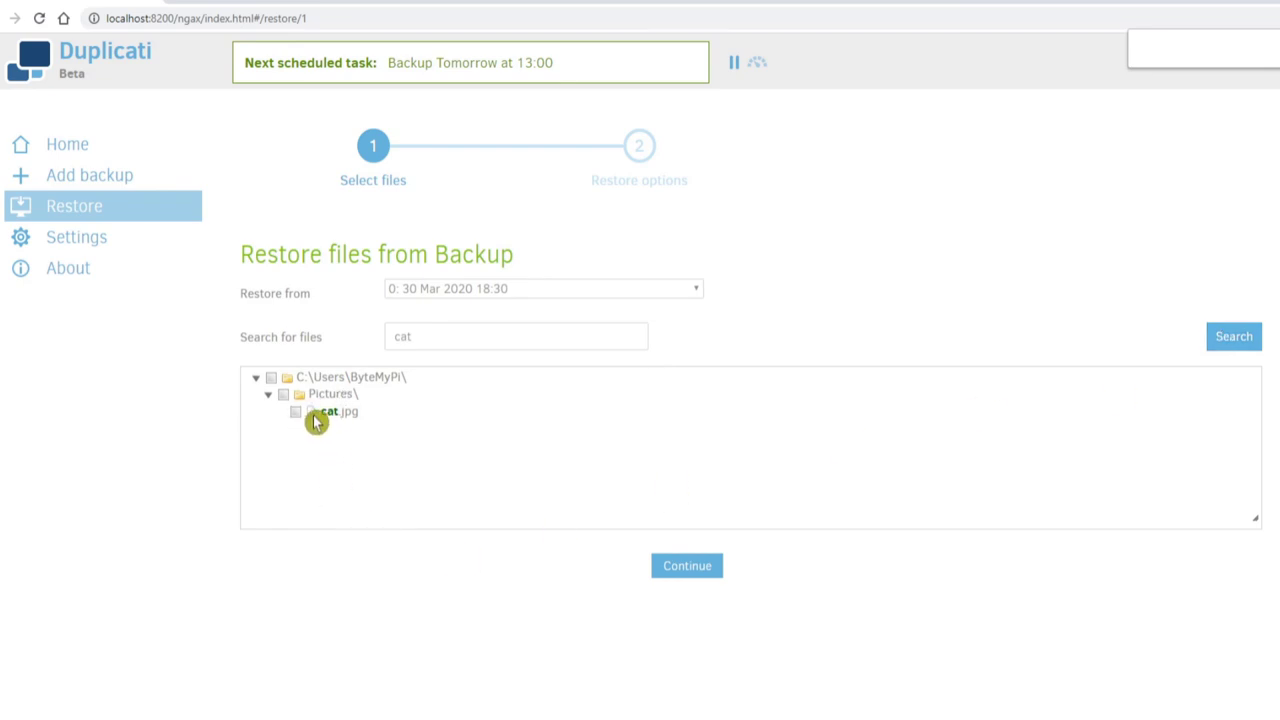
pyautogui.click(348, 431)
pyautogui.click(693, 347)
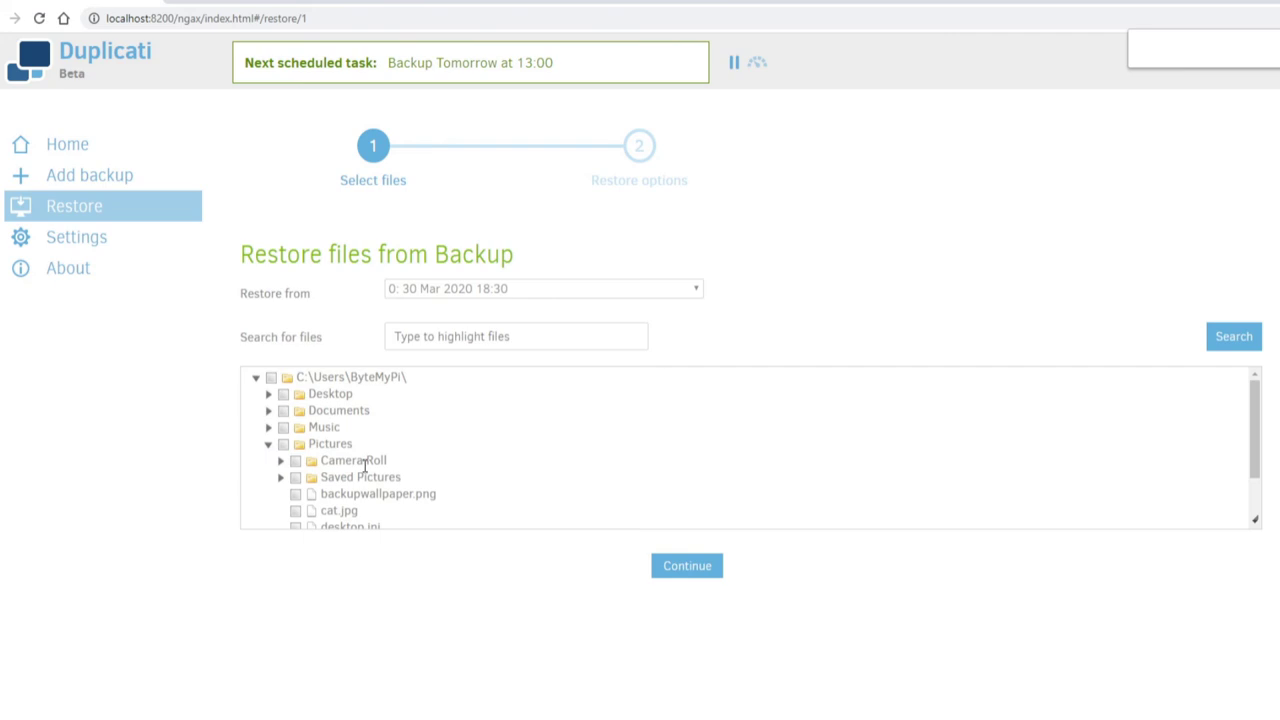
# - Tick cat.jpg in the Pictures folder and continue to the restore options
pyautogui.scroll(-2, 364, 466)
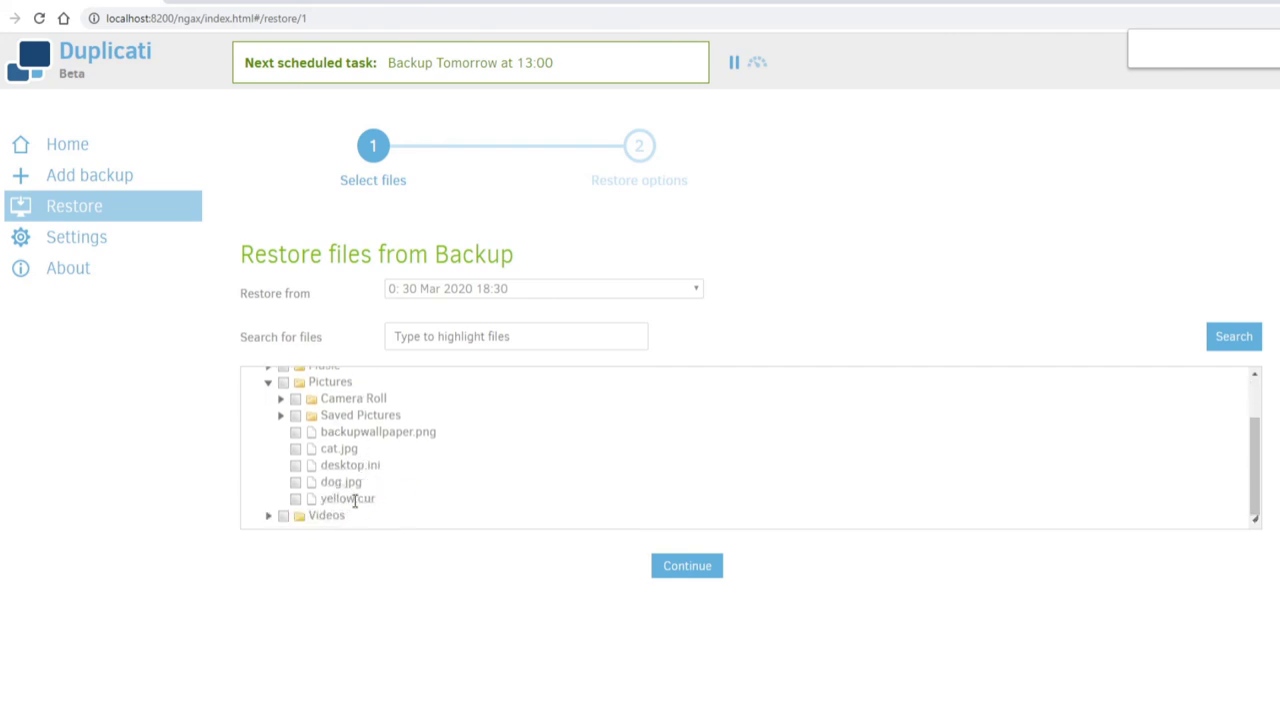
pyautogui.click(296, 450)
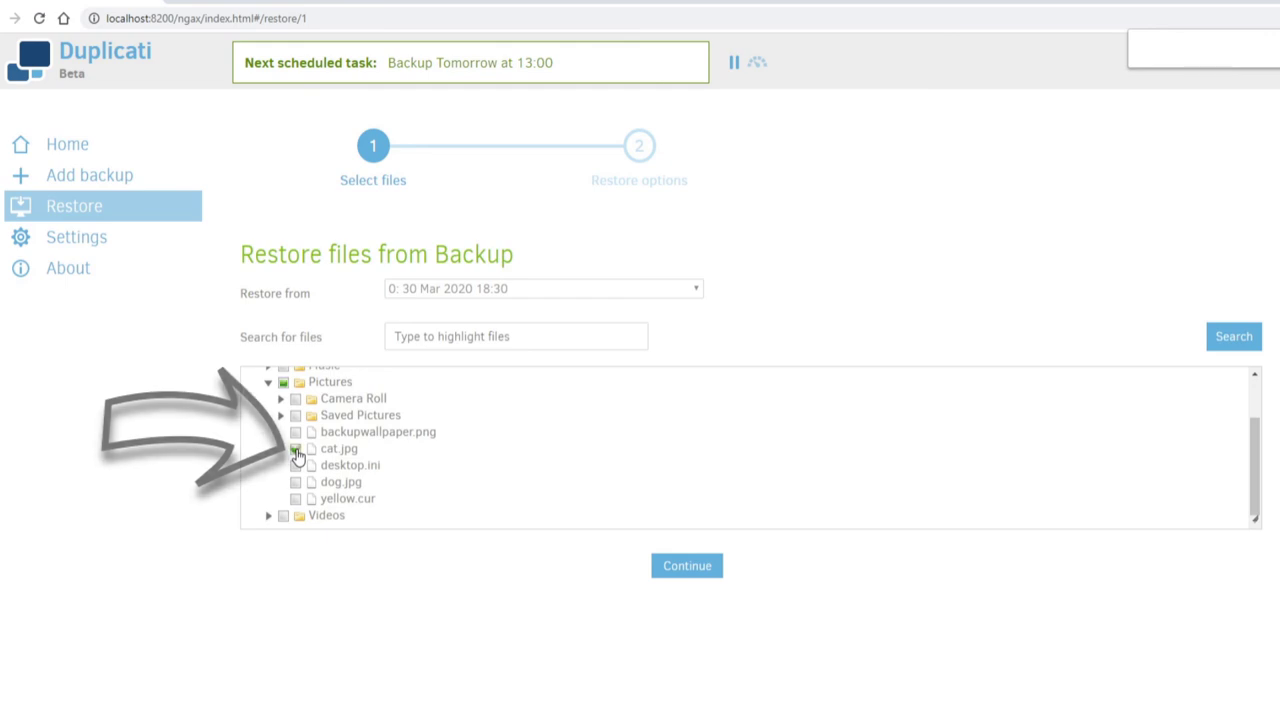
pyautogui.click(672, 568)
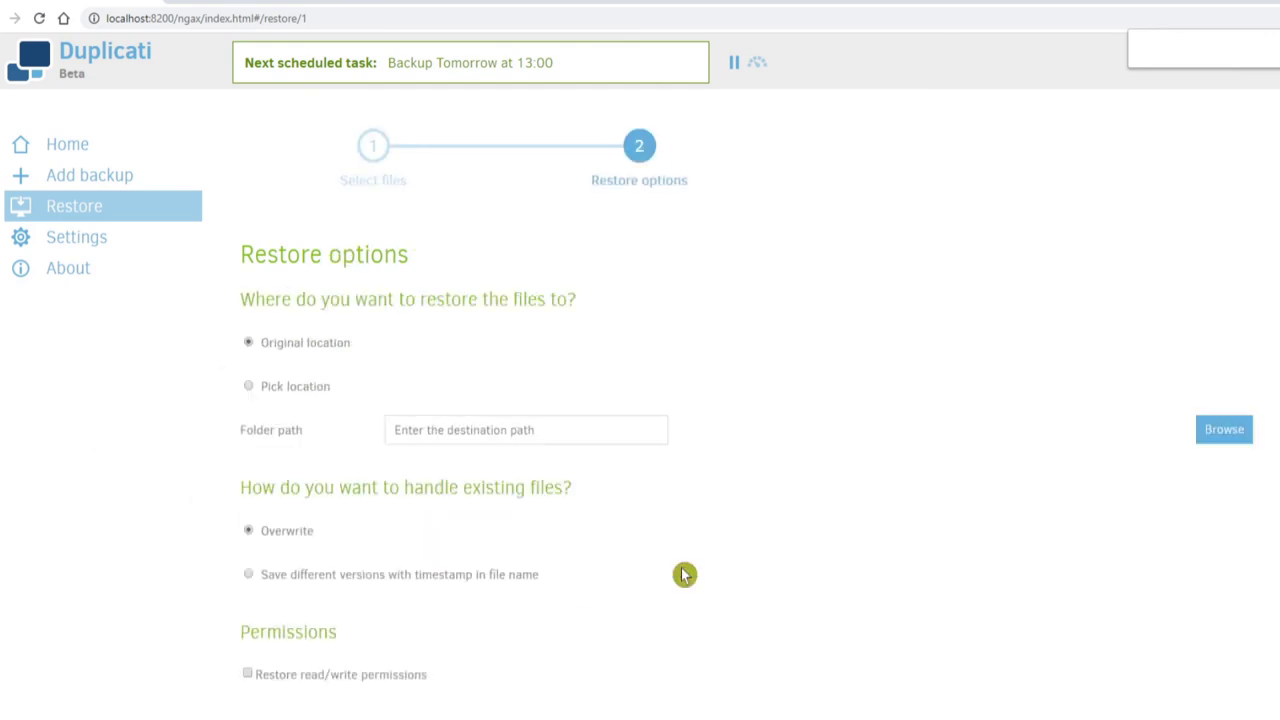
# - Restore cat.jpg to its original location, overwriting and keeping read/write permissions, then dismiss the success message
pyautogui.scroll(-1, 686, 528)
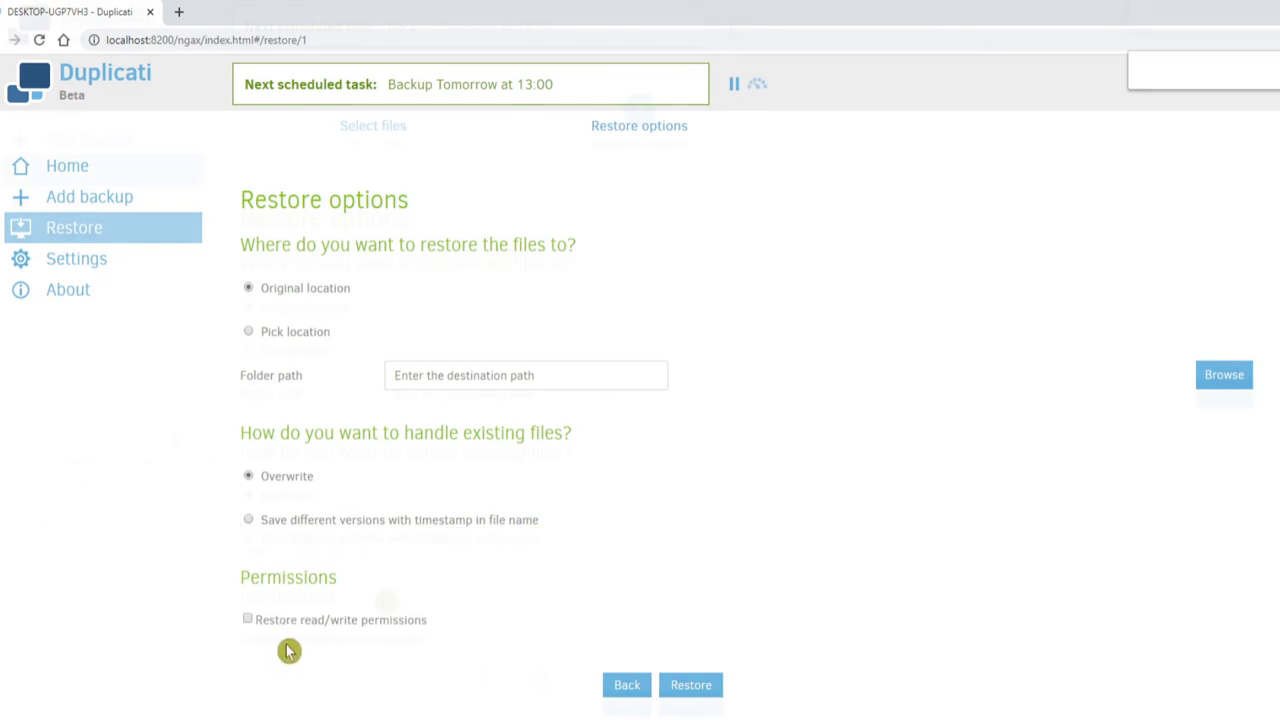
pyautogui.press('F11')
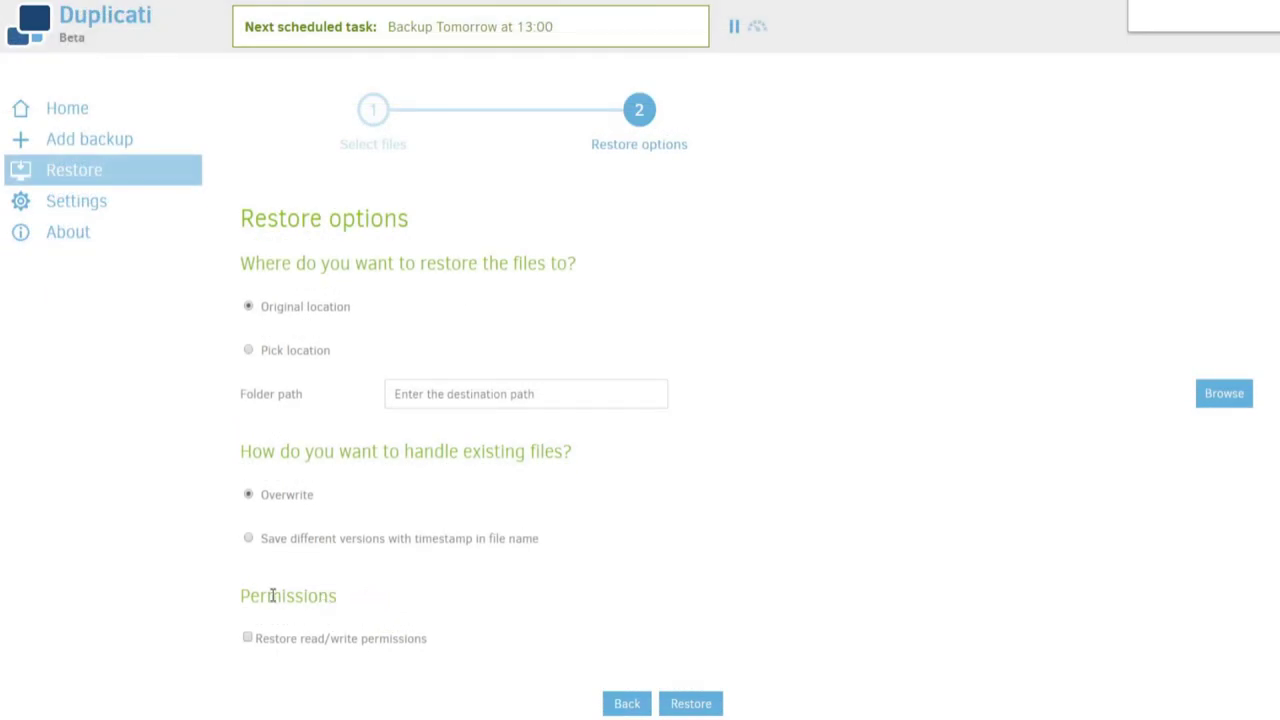
pyautogui.click(258, 644)
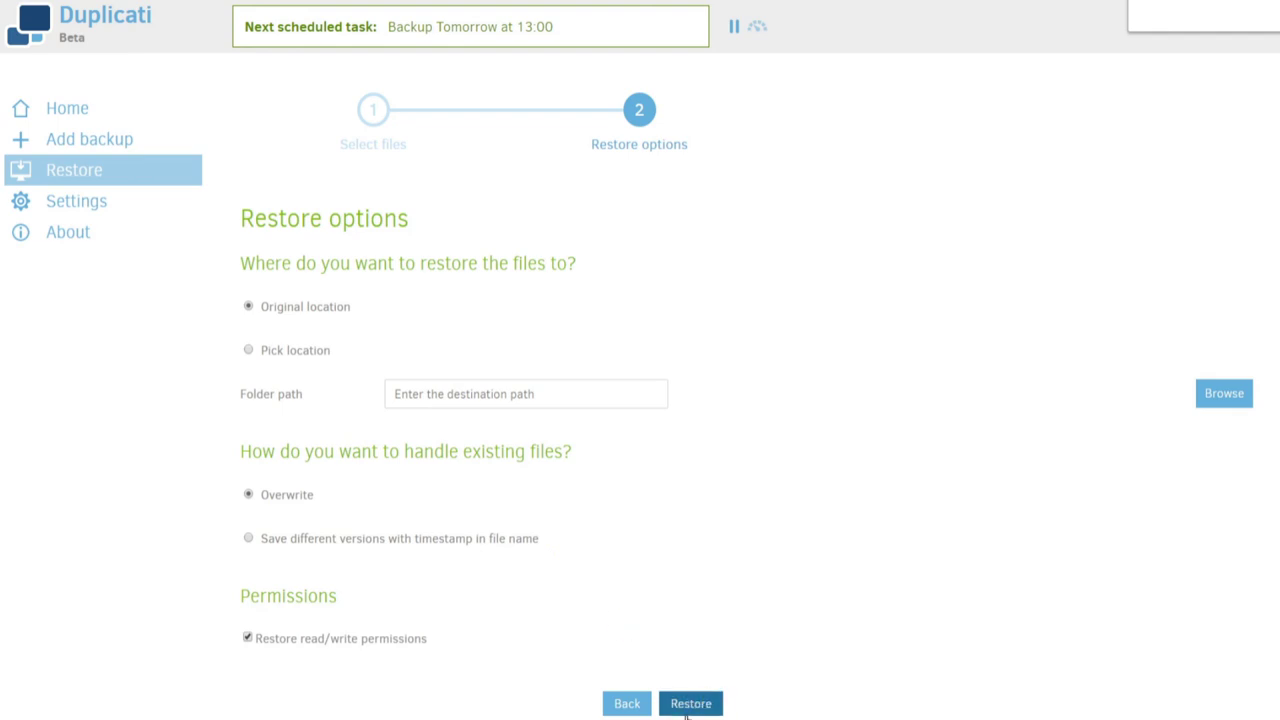
pyautogui.click(690, 704)
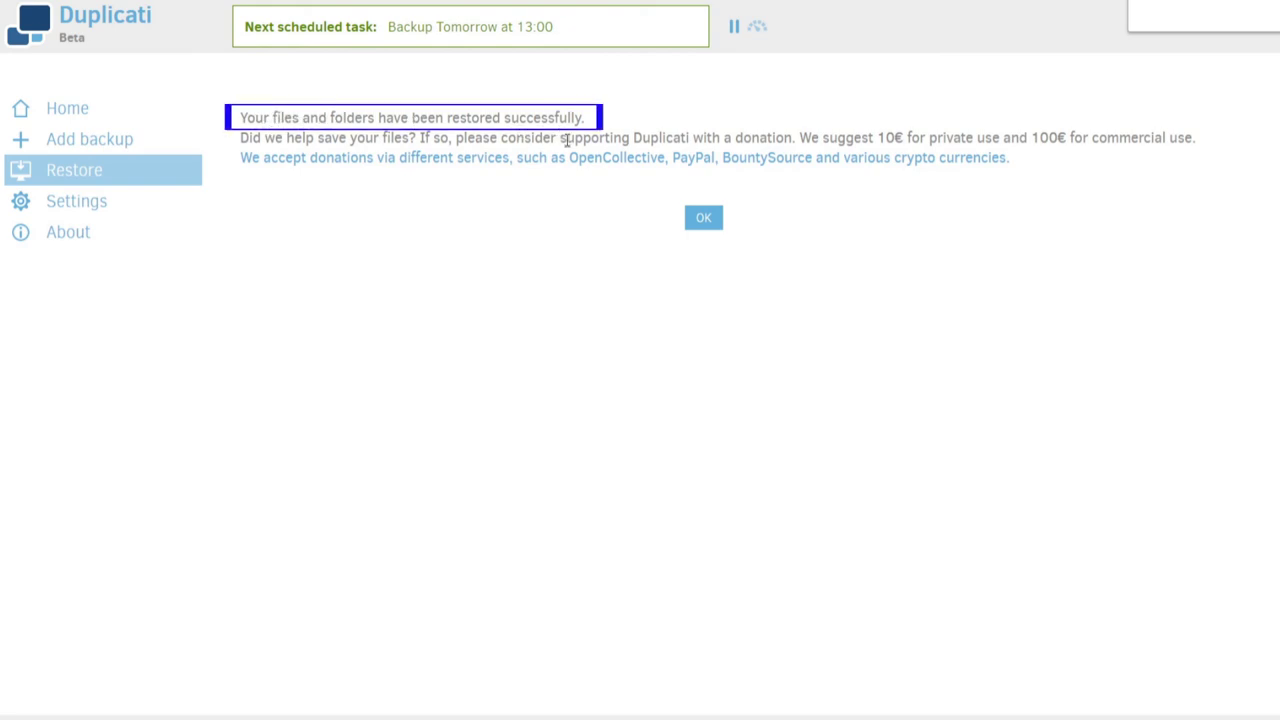
pyautogui.click(704, 219)
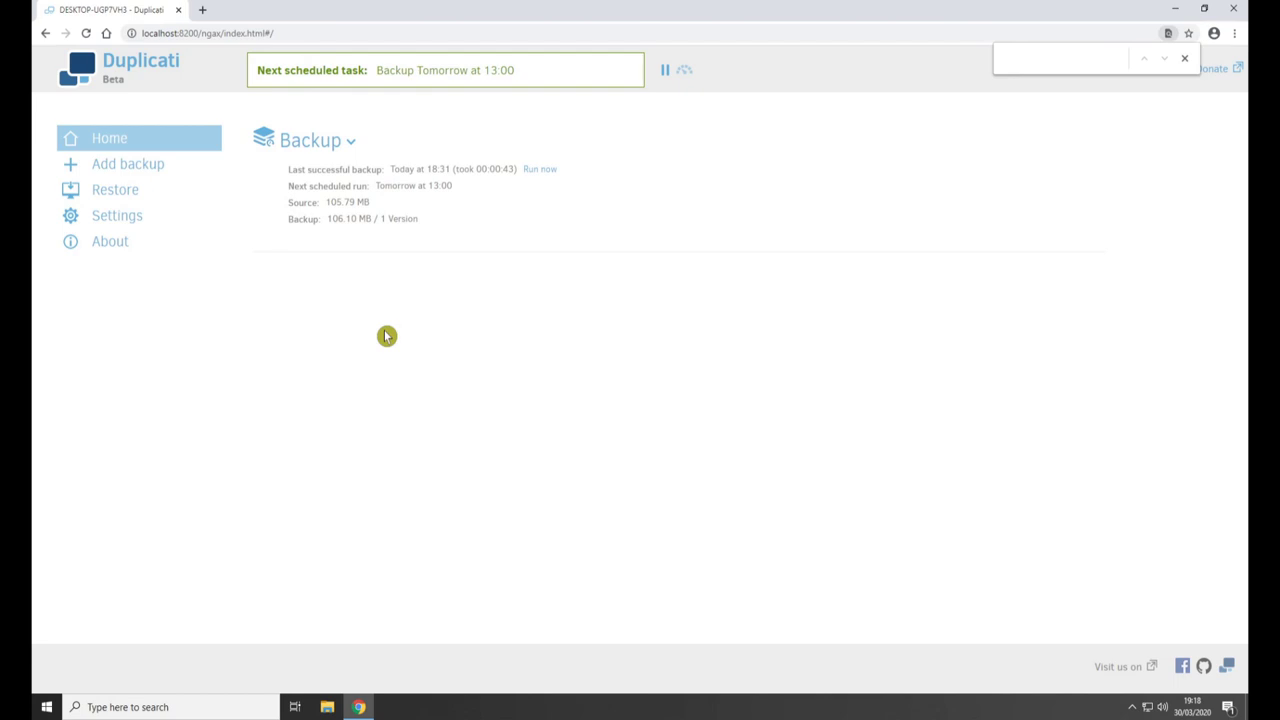
pyautogui.click(328, 712)
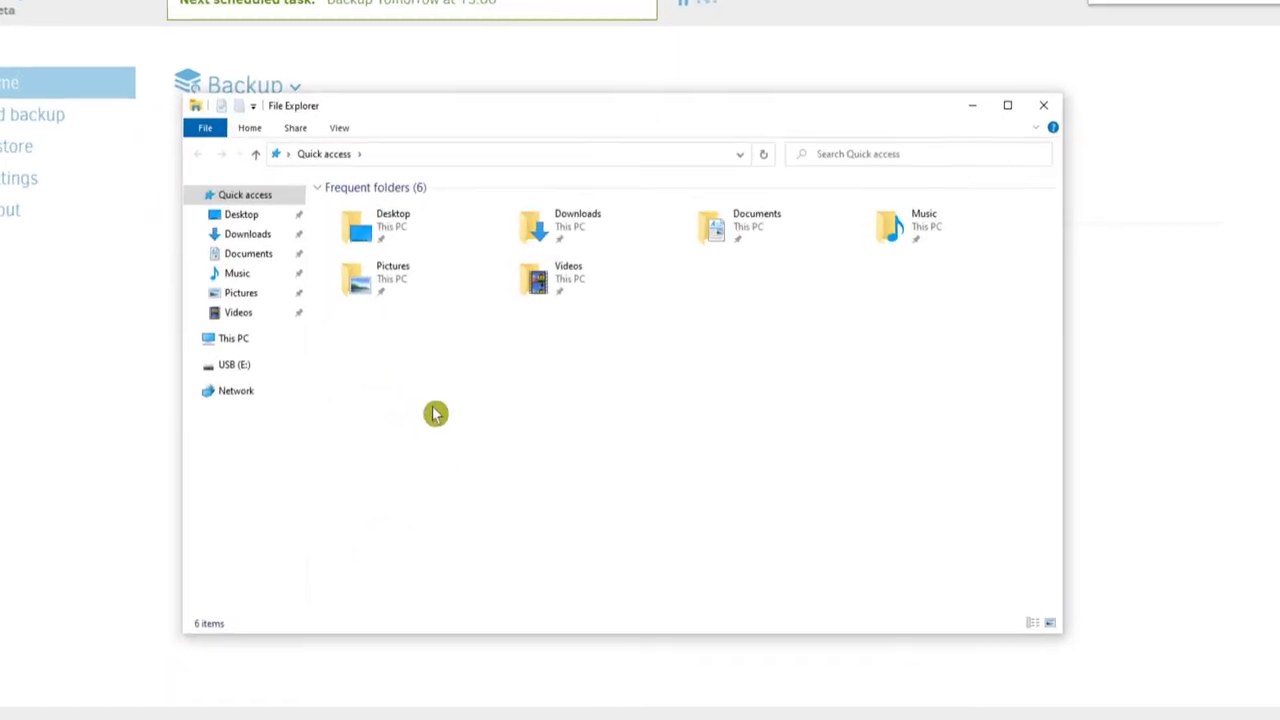
# - Open the restored cat.jpg from Pictures in Photos to confirm it is back, then close the viewer
pyautogui.click(240, 292)
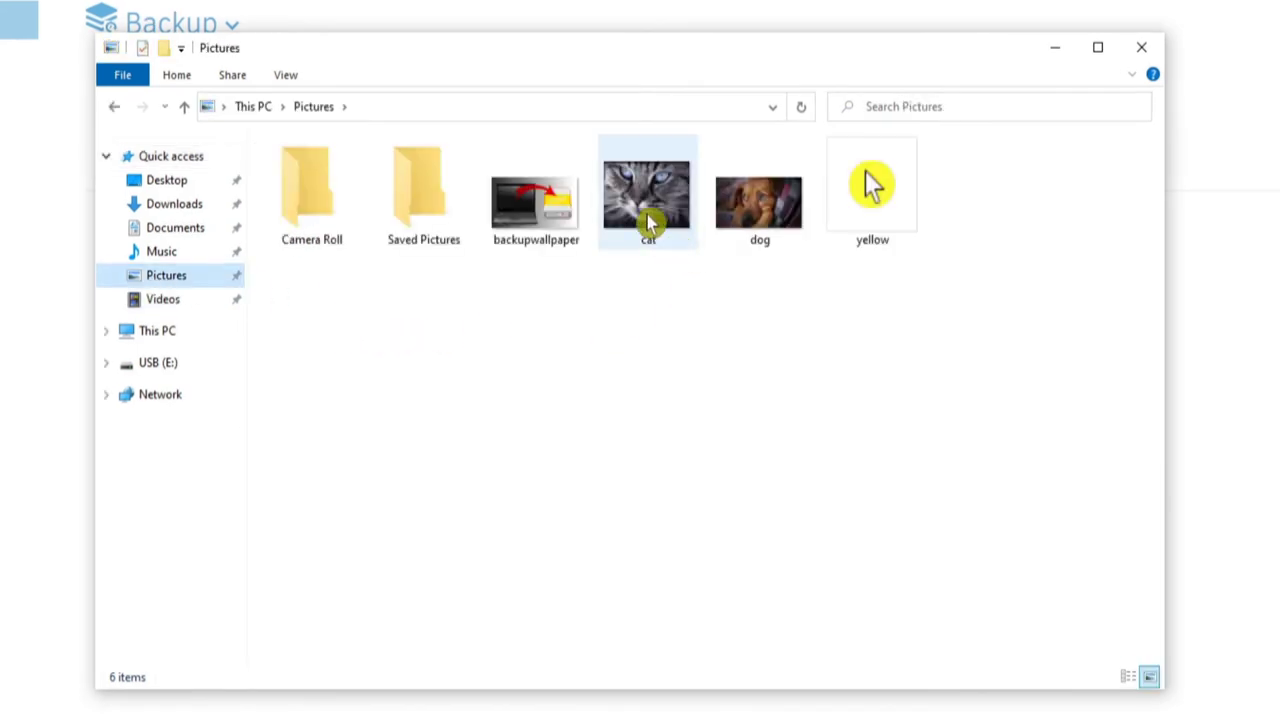
pyautogui.click(651, 220)
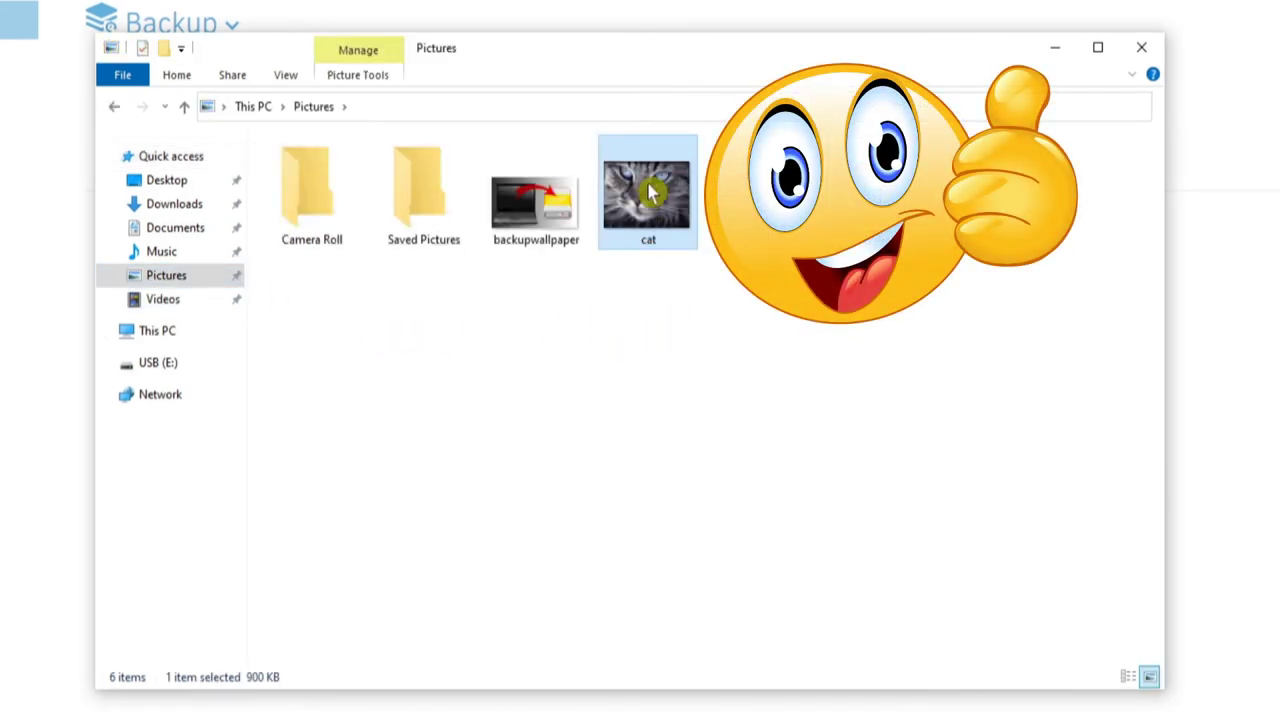
pyautogui.doubleClick(650, 192)
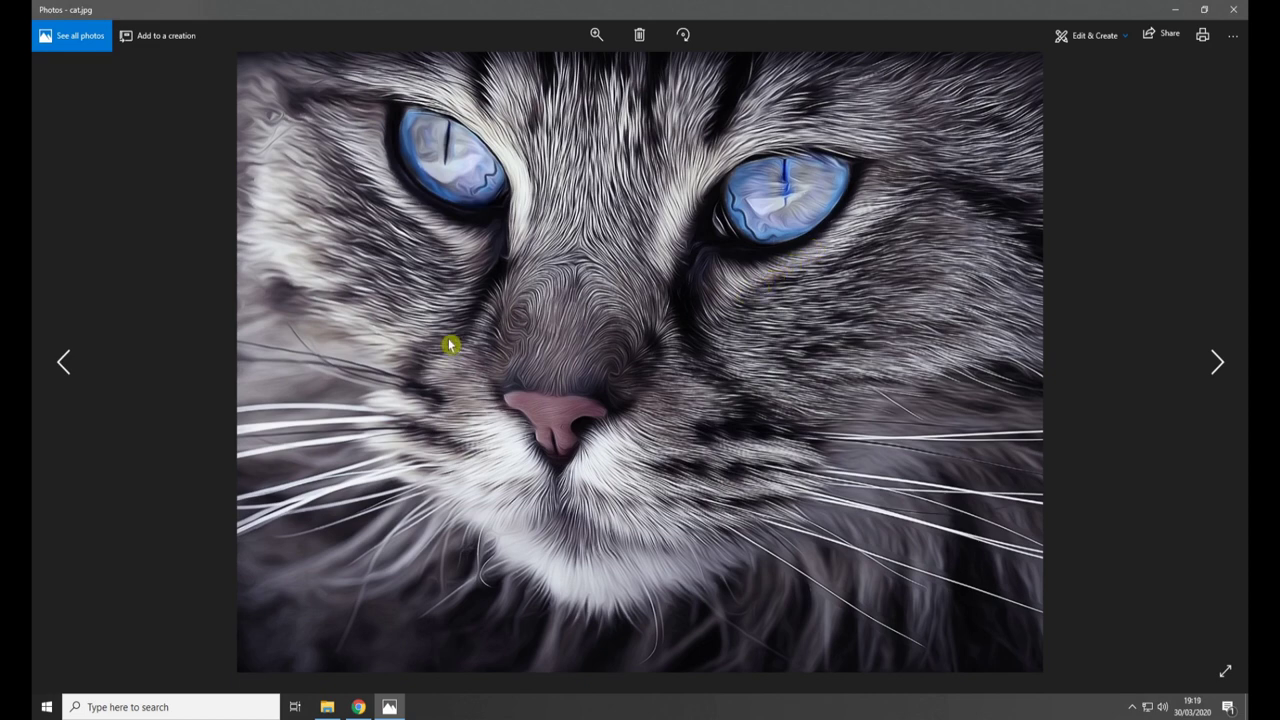
pyautogui.click(1229, 12)
# - Close the Pictures File Explorer window to reveal Duplicati's home page
pyautogui.click(958, 160)
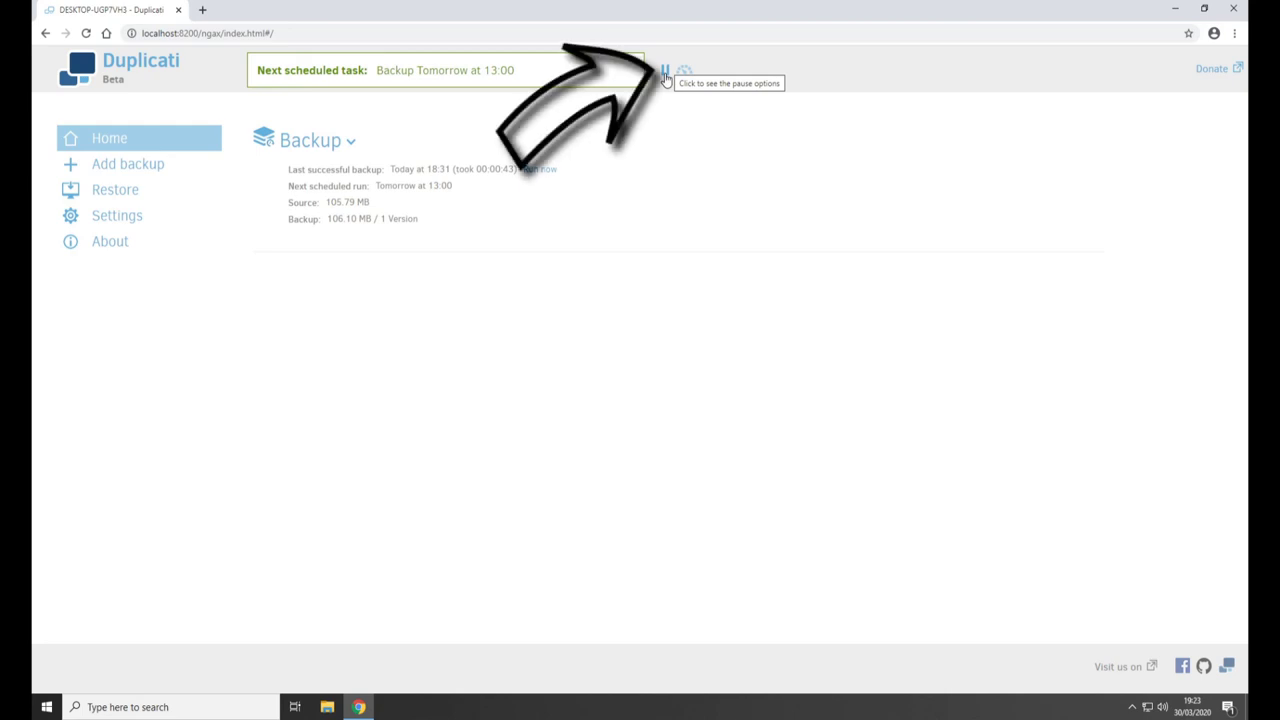
# - Pause all scheduled backups for 24 hours, resume them immediately, then bring up the throttle settings
pyautogui.click(665, 74)
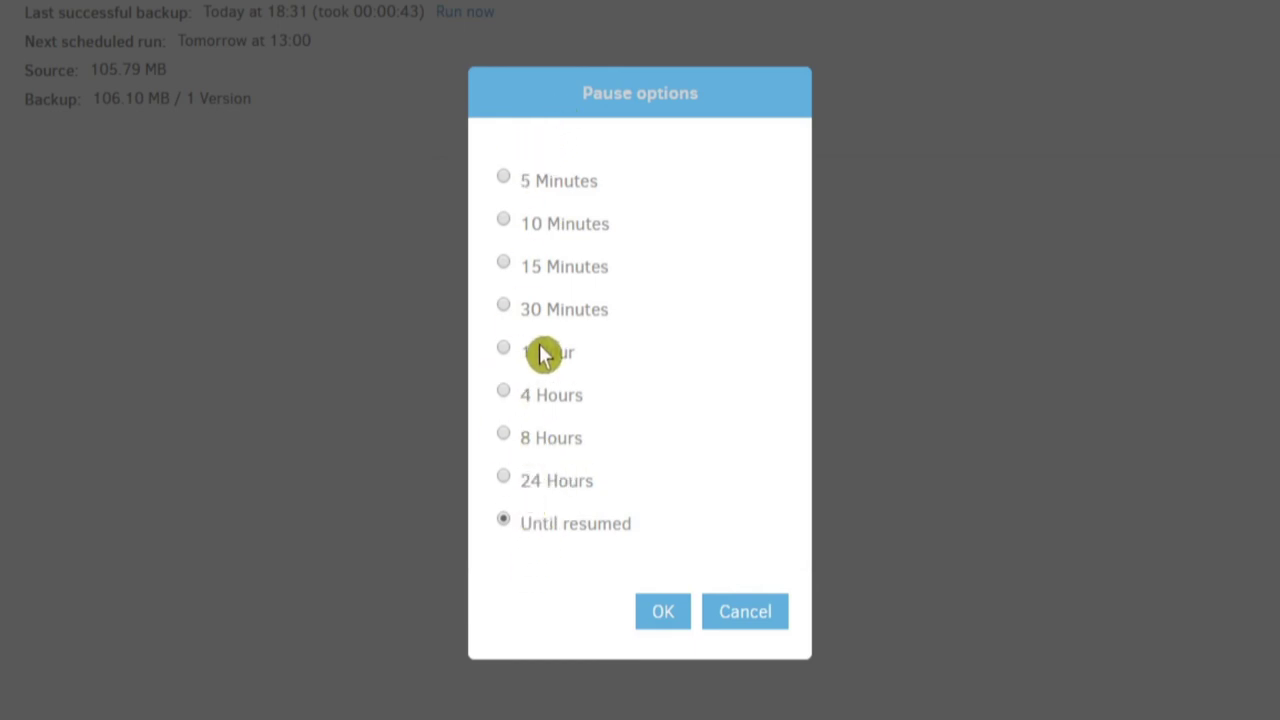
pyautogui.click(508, 484)
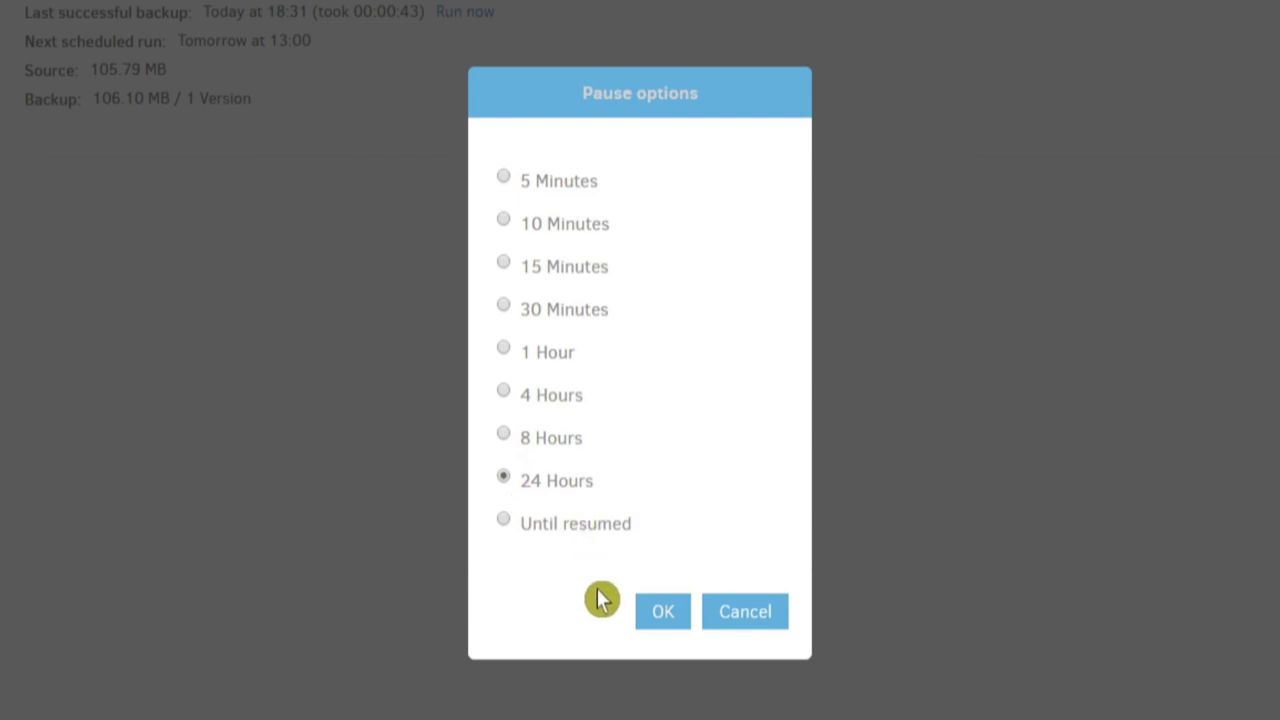
pyautogui.click(660, 612)
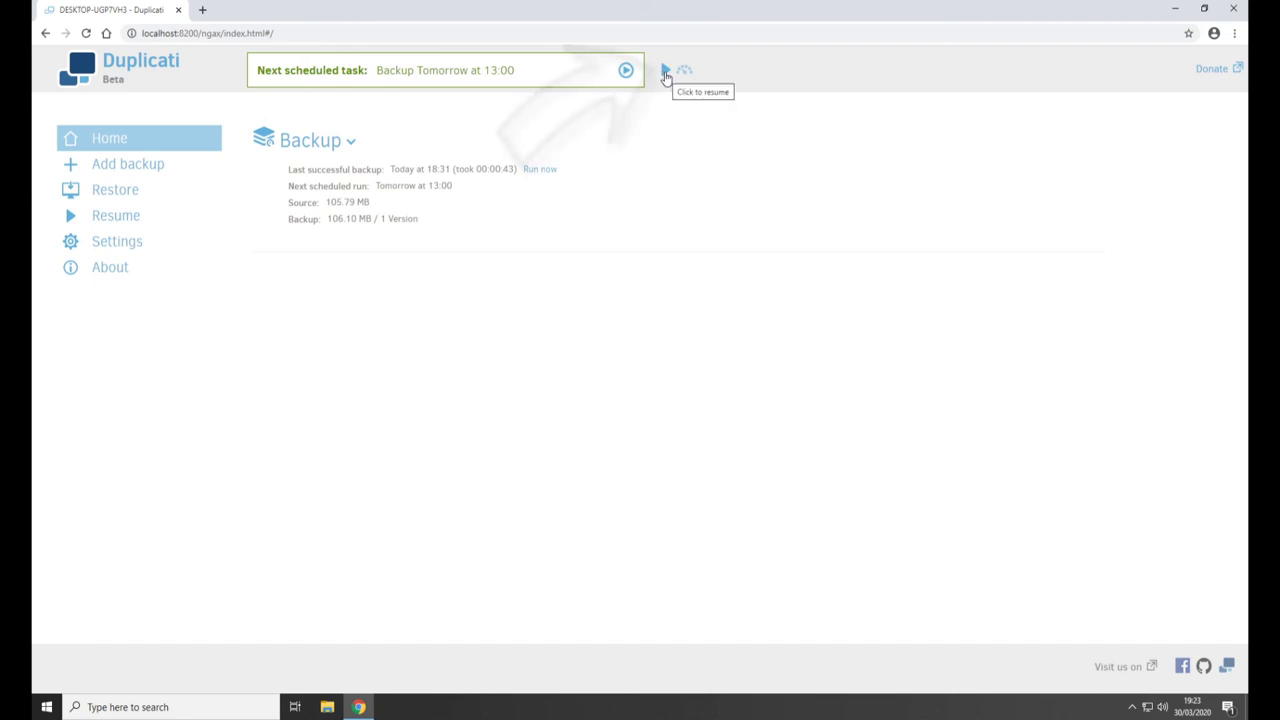
pyautogui.click(666, 72)
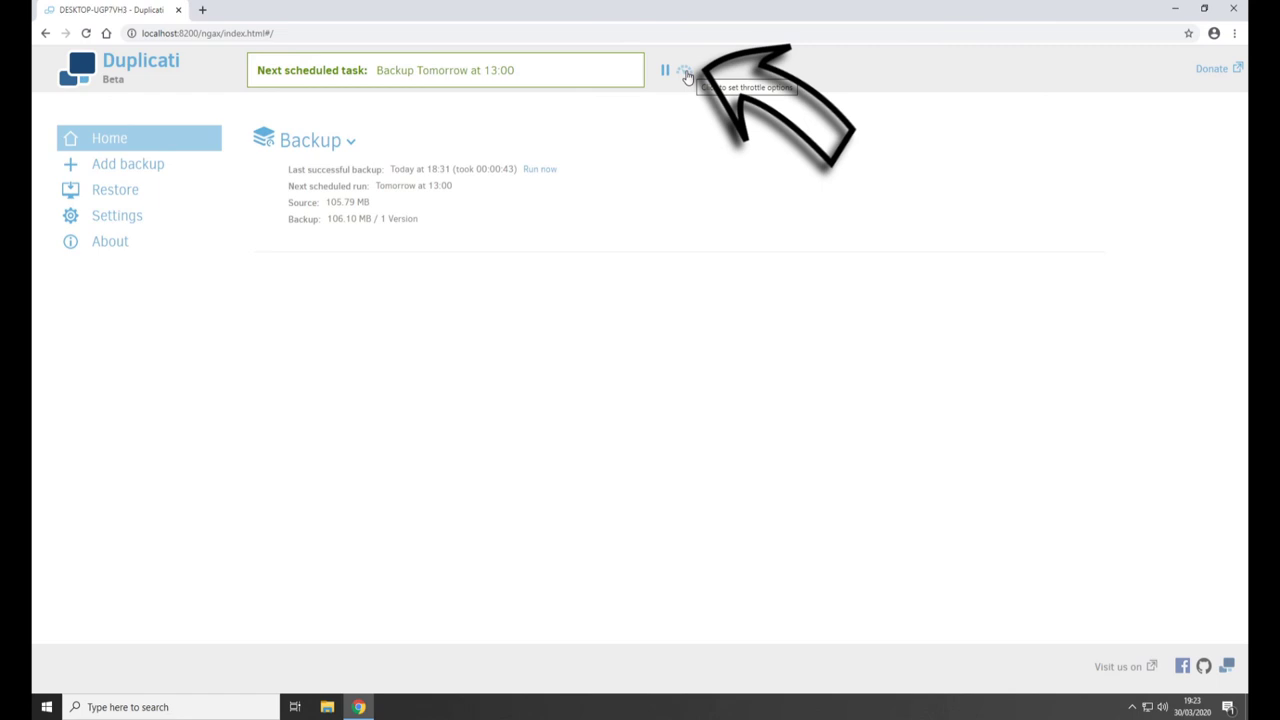
pyautogui.click(686, 75)
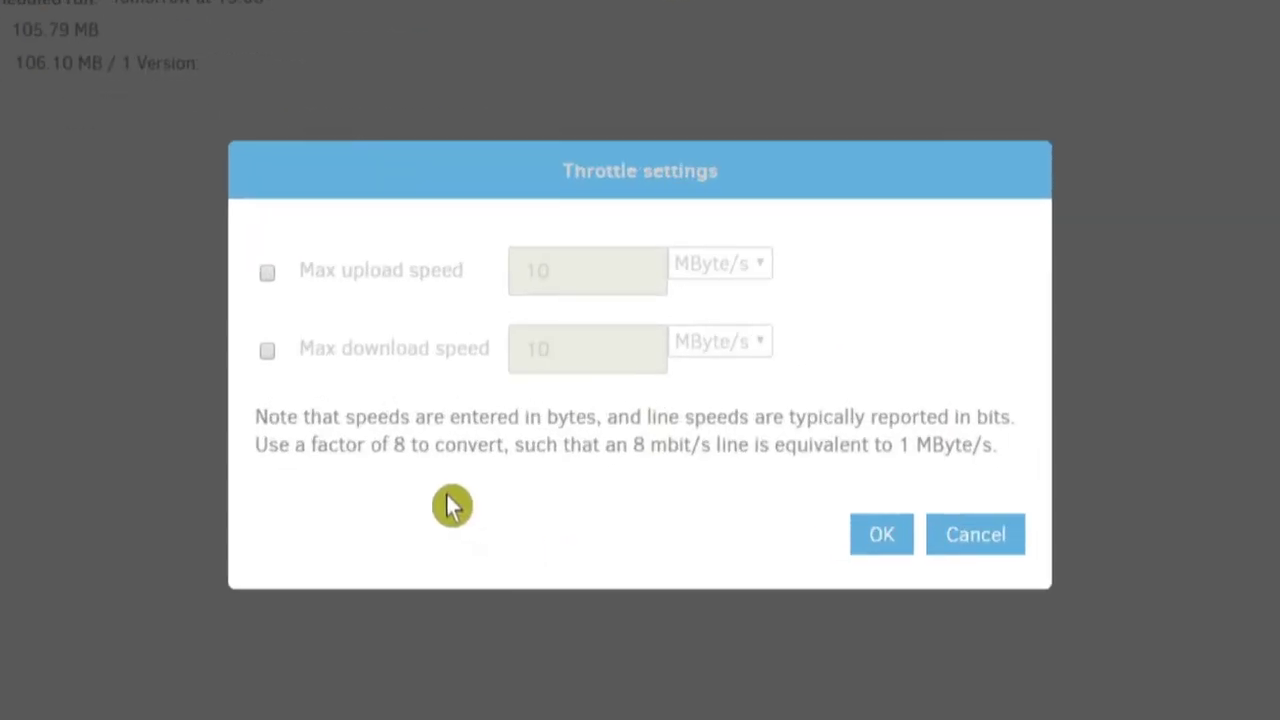
pyautogui.click(267, 273)
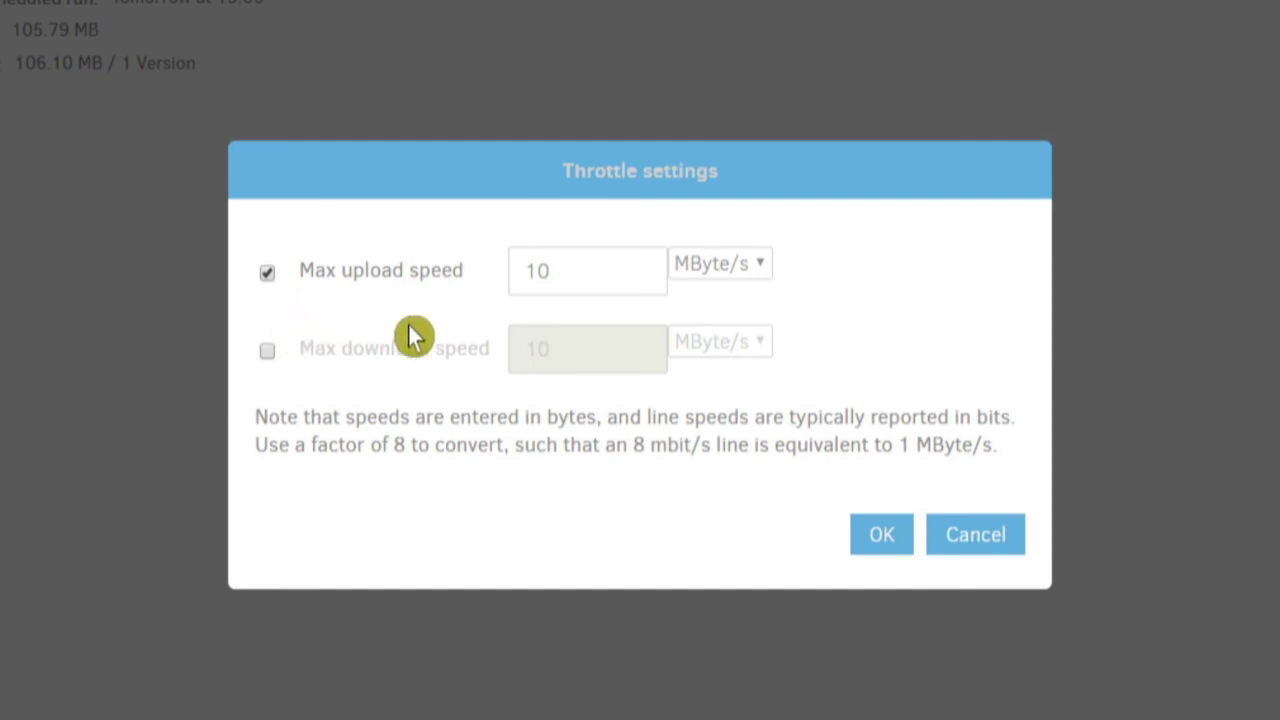
pyautogui.click(268, 350)
pyautogui.click(740, 345)
pyautogui.click(745, 350)
pyautogui.click(714, 276)
pyautogui.click(714, 274)
pyautogui.click(722, 352)
pyautogui.click(720, 349)
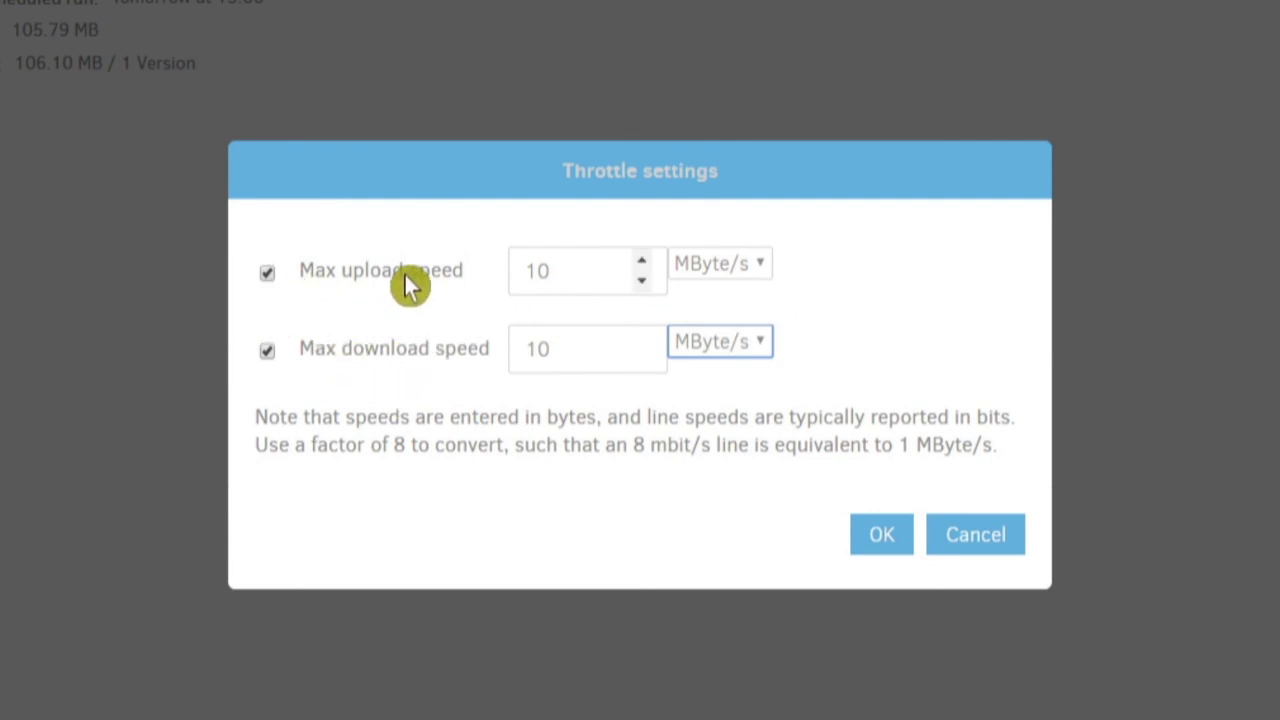
pyautogui.click(268, 275)
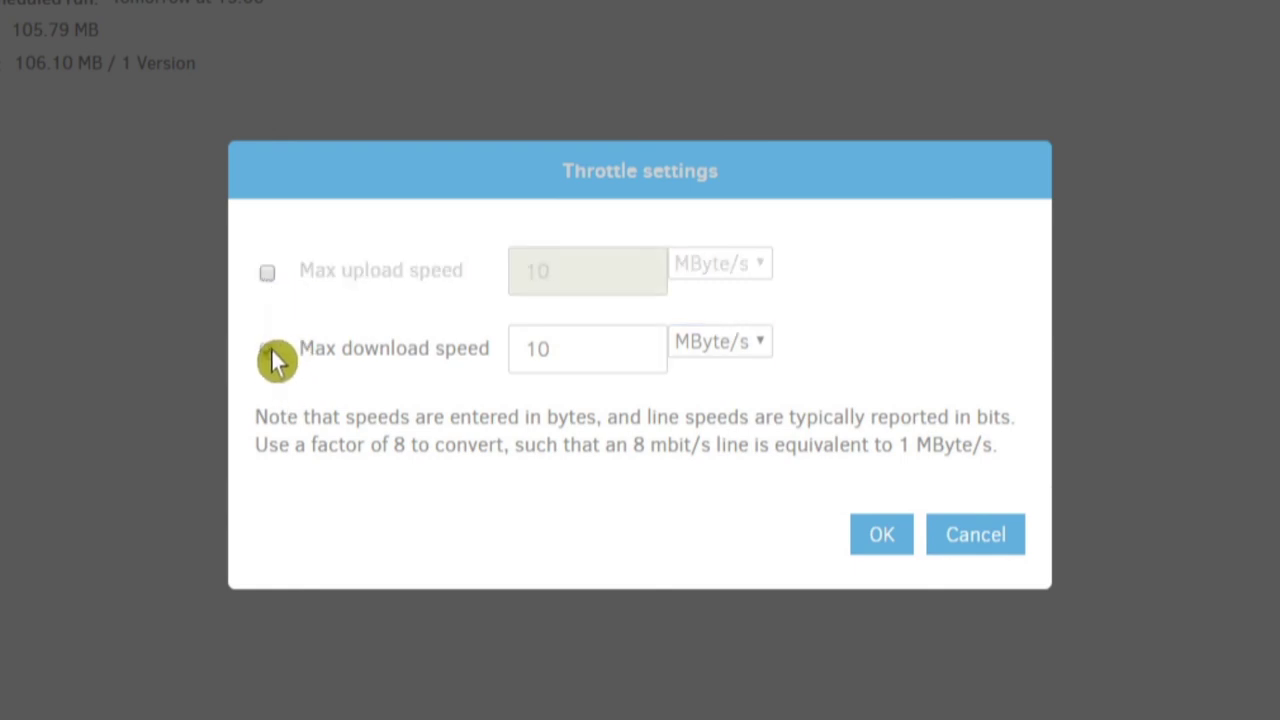
pyautogui.click(272, 358)
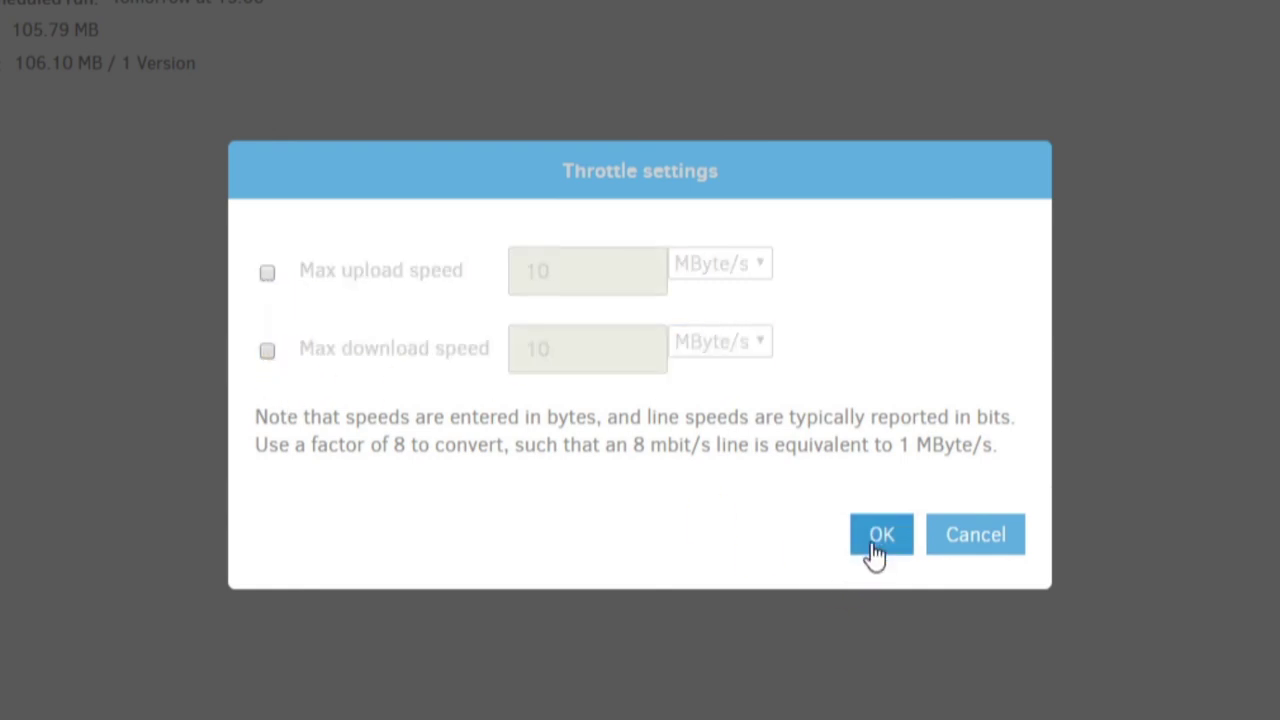
pyautogui.click(875, 556)
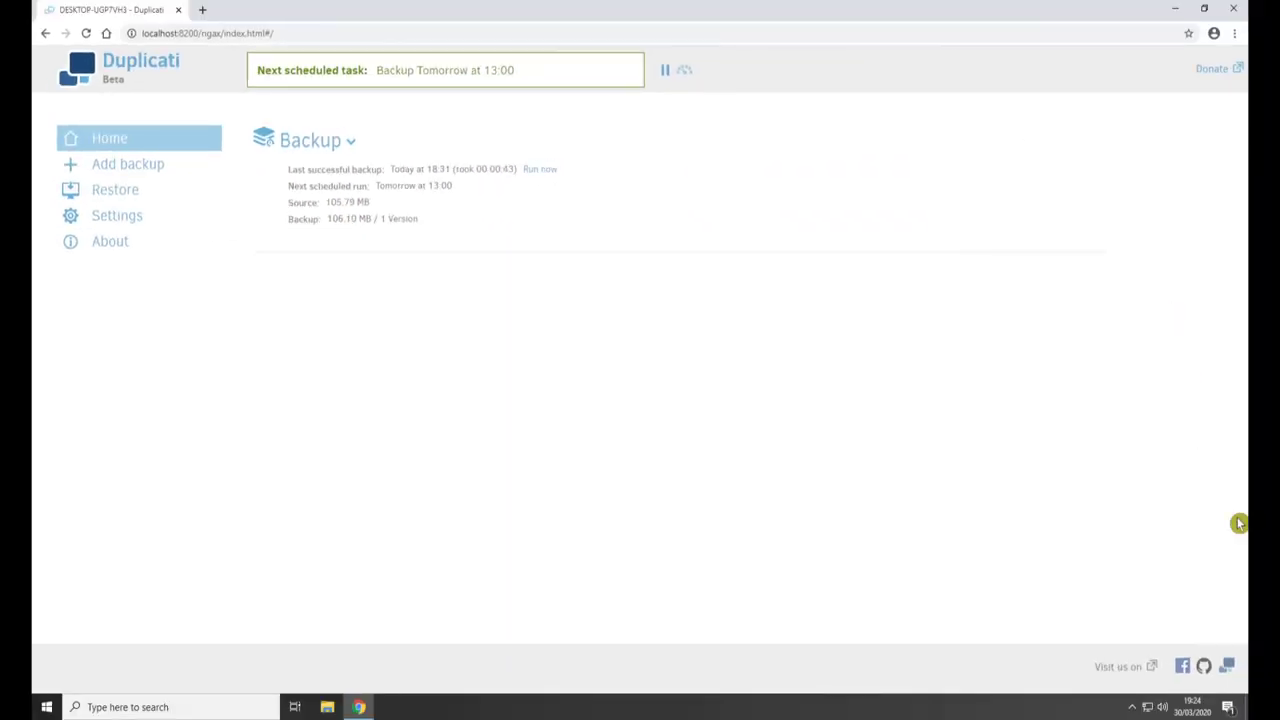